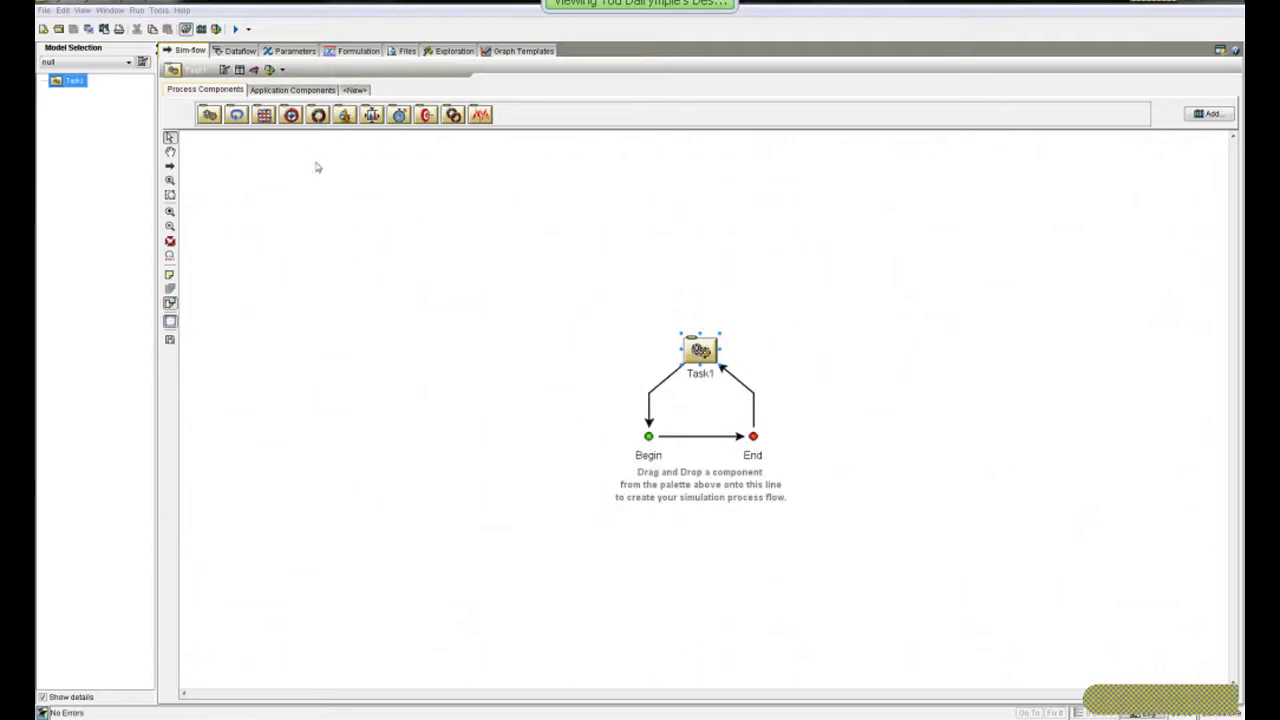
- Replace Task1 with an Optimization component, then add Abaqus and Data Matching into its loop
left_click_drag(290, 116, 700, 349)
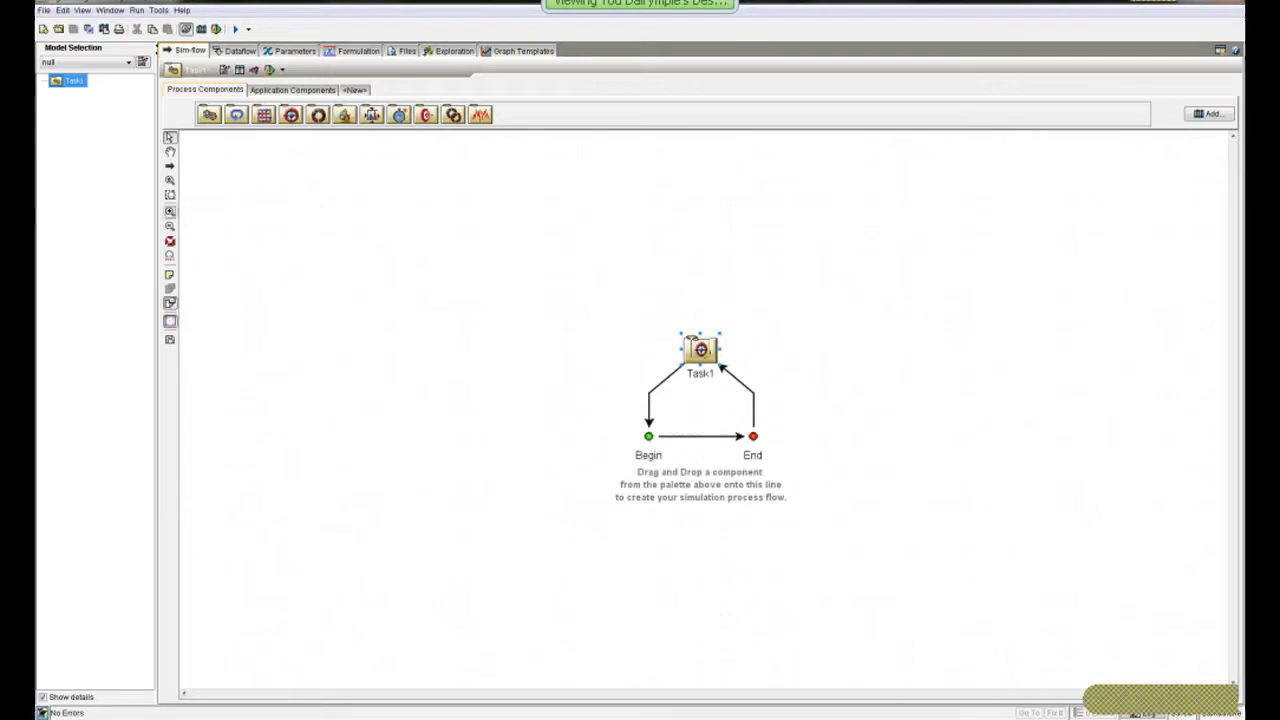
left_click(668, 451)
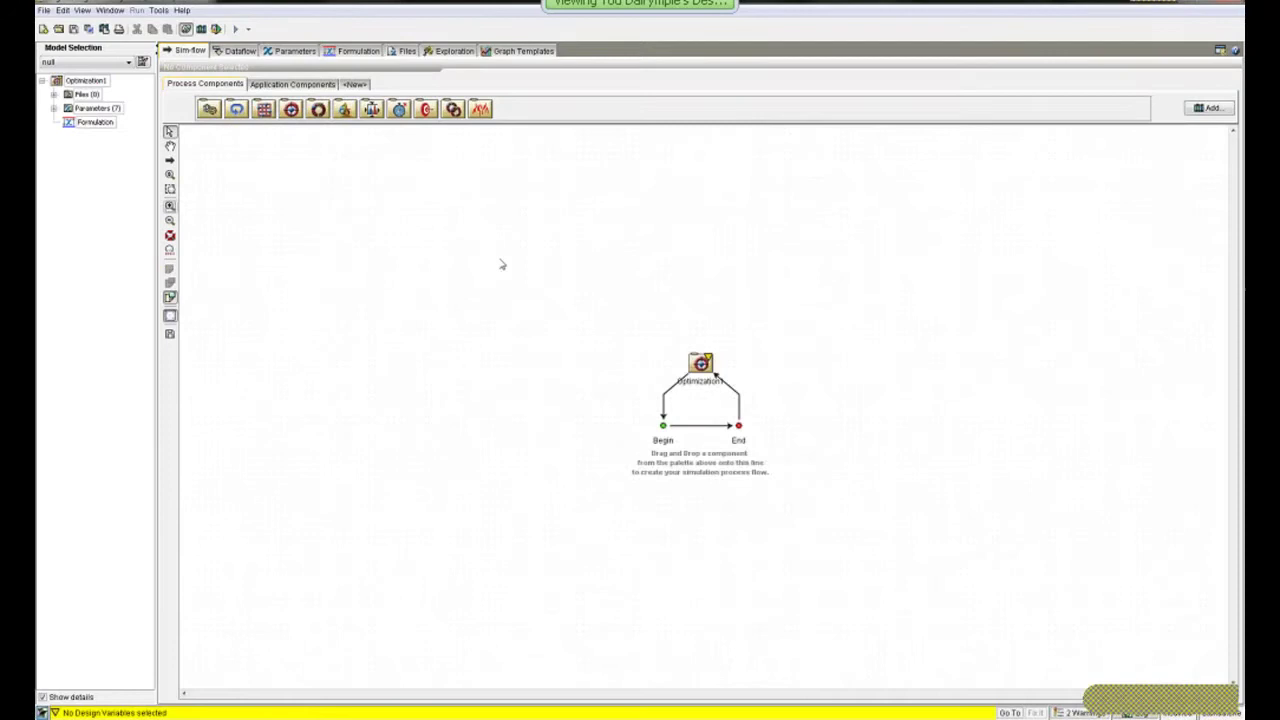
left_click(309, 86)
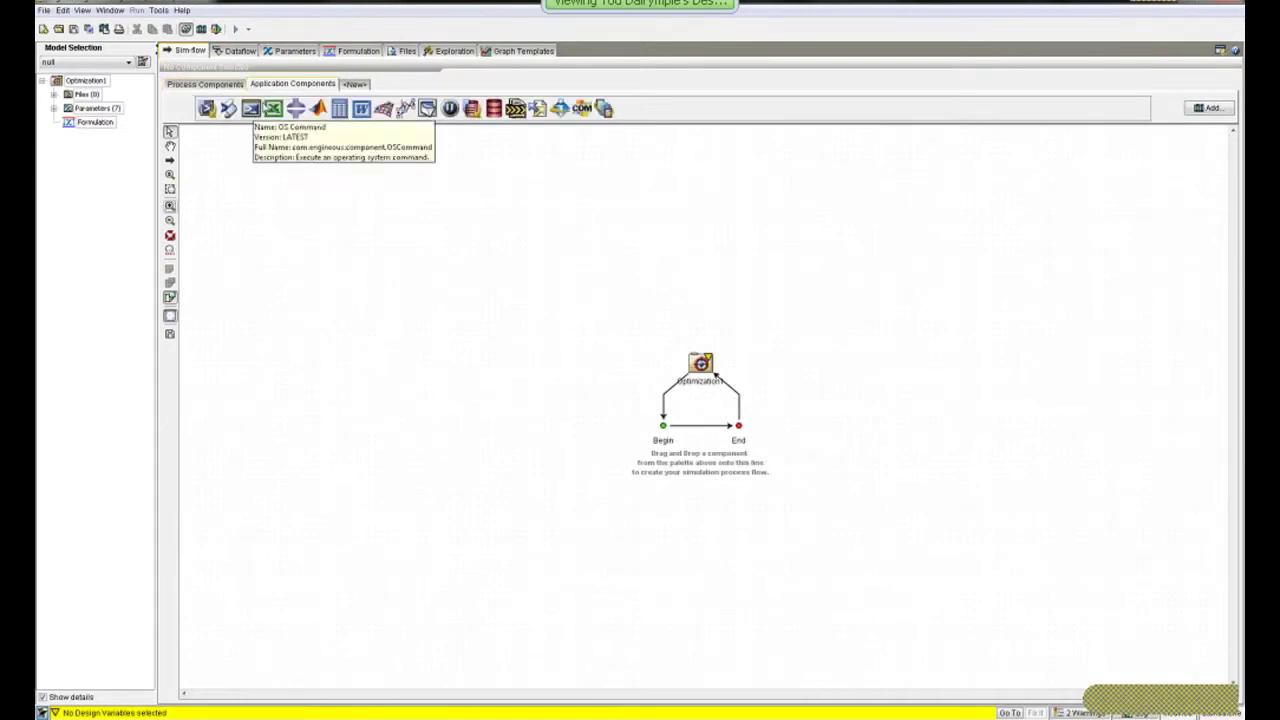
left_click_drag(296, 108, 677, 421)
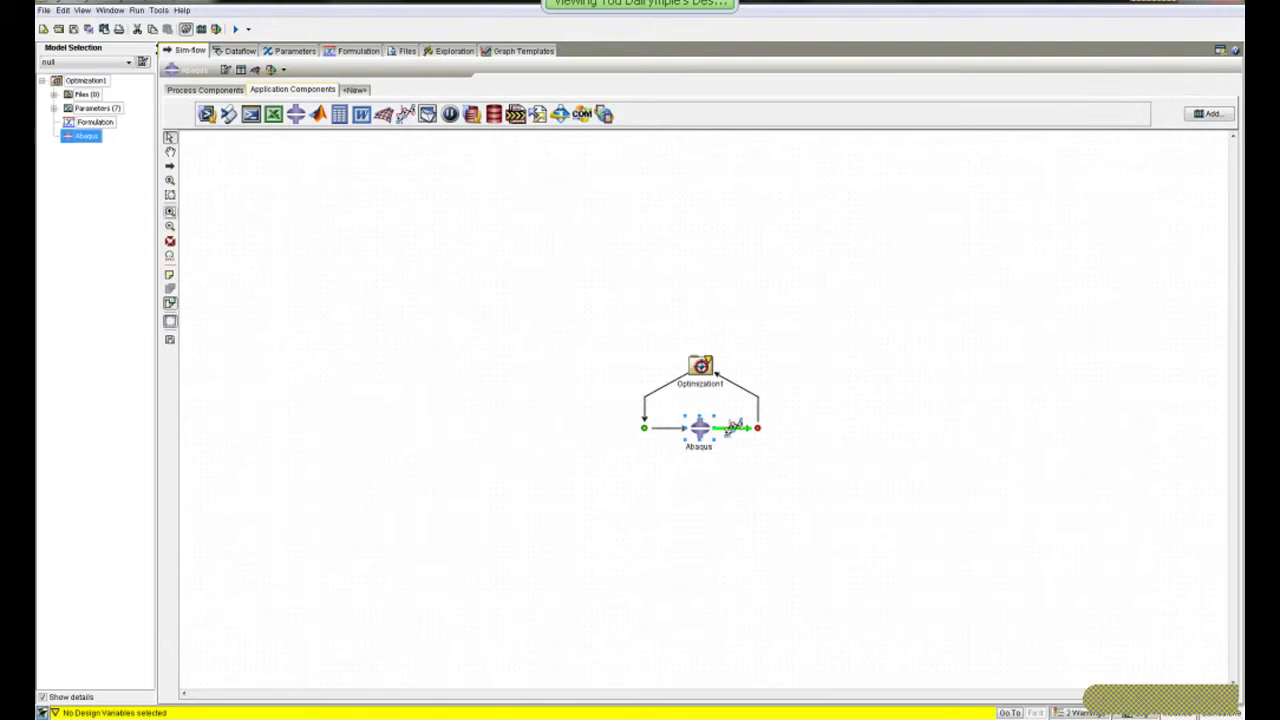
left_click_drag(735, 427, 735, 427)
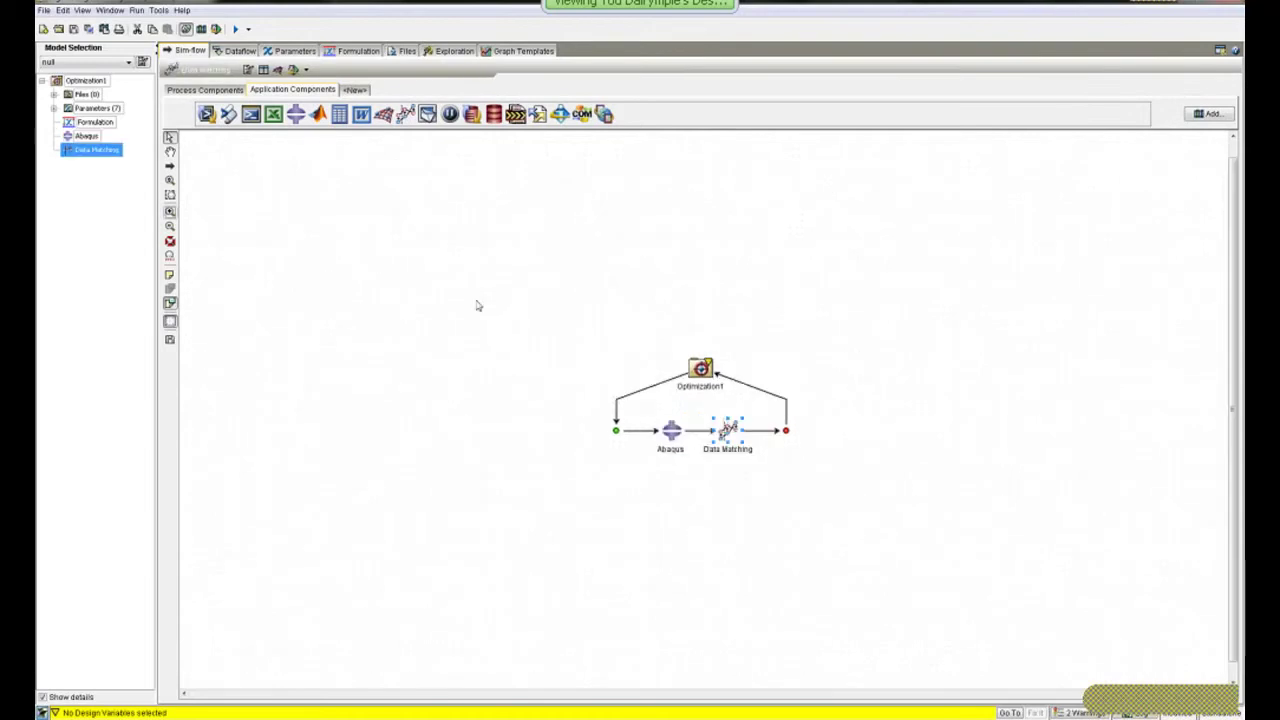
left_click(170, 213)
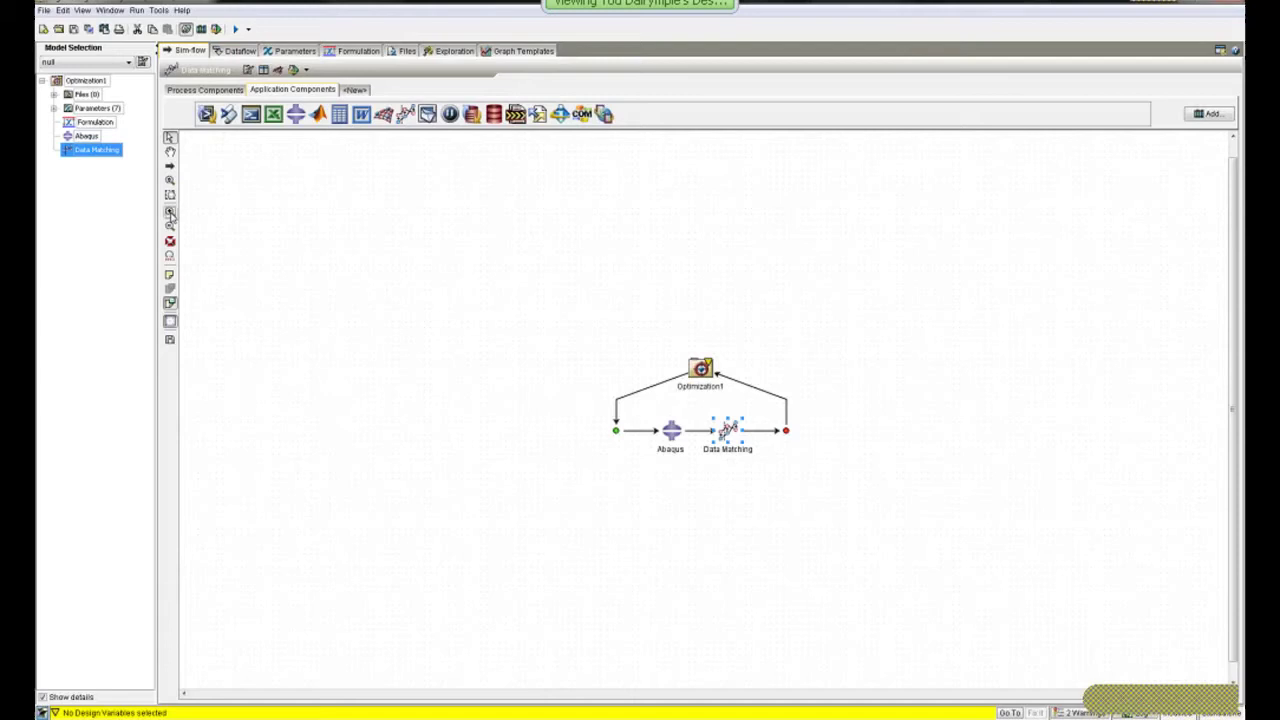
left_click(170, 213)
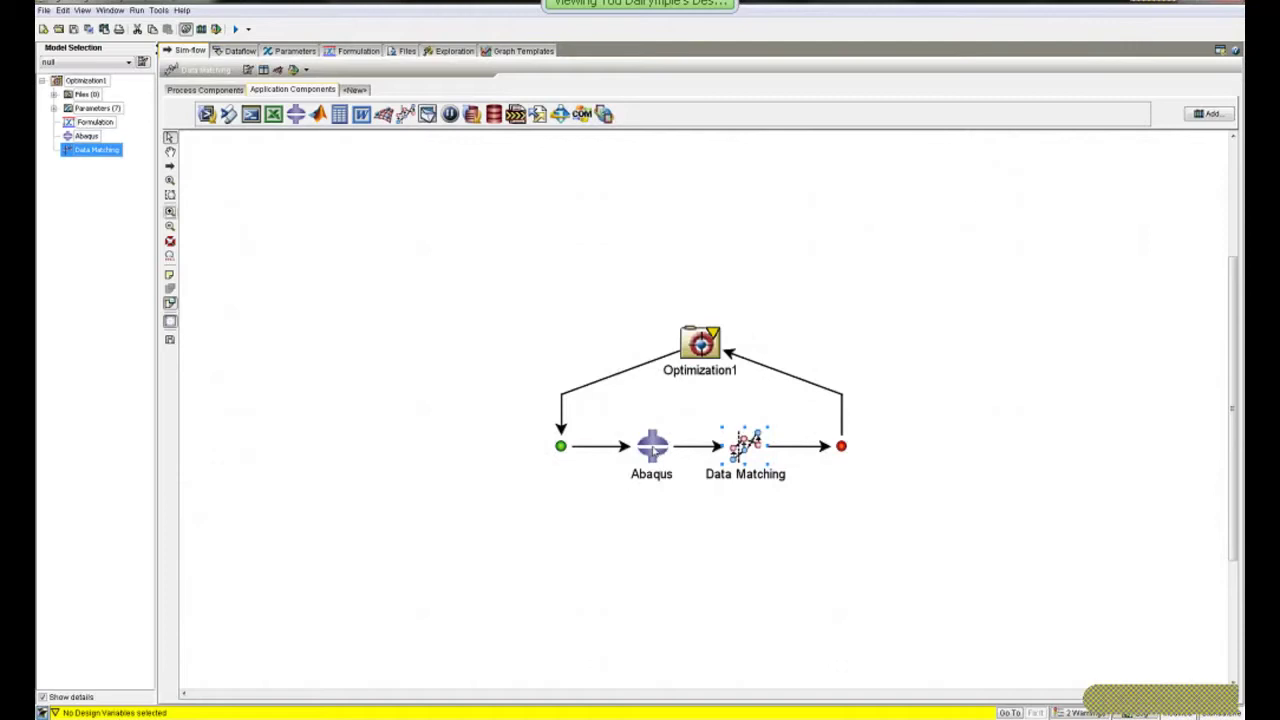
- Load puck_bonded.inp as the Abaqus component's input file
double_click(652, 449)
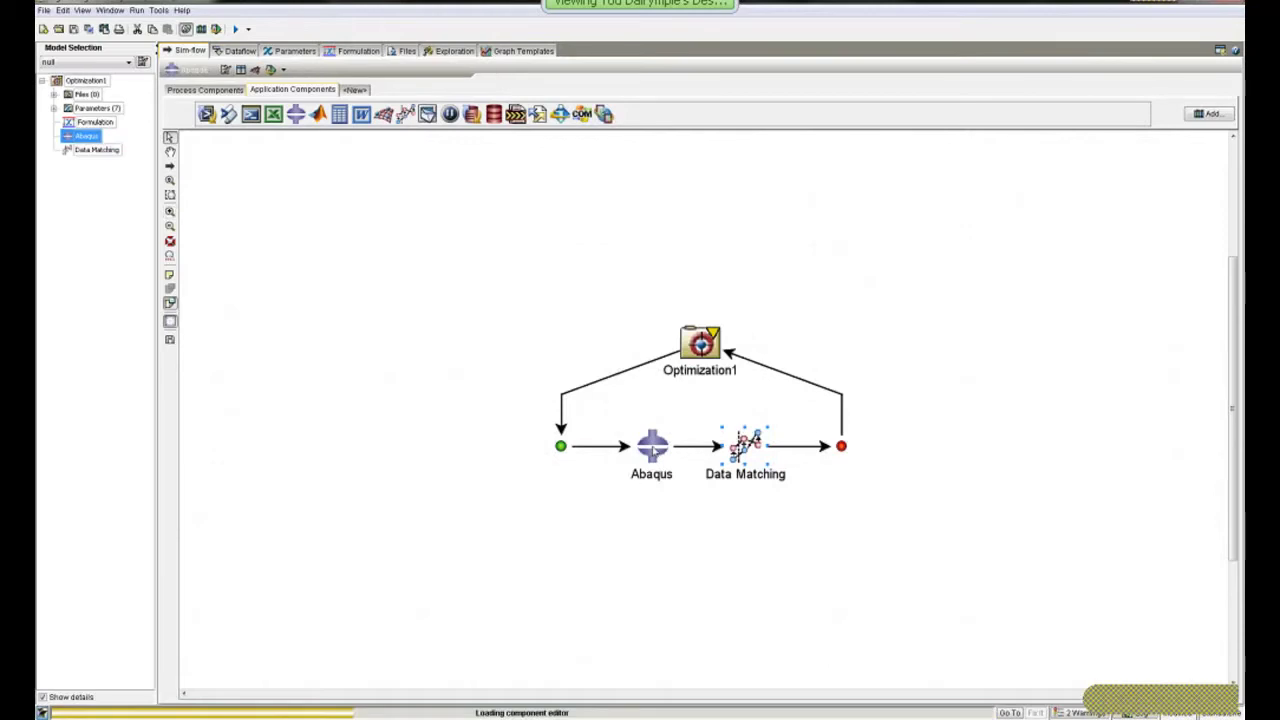
left_click_drag(513, 254, 356, 165)
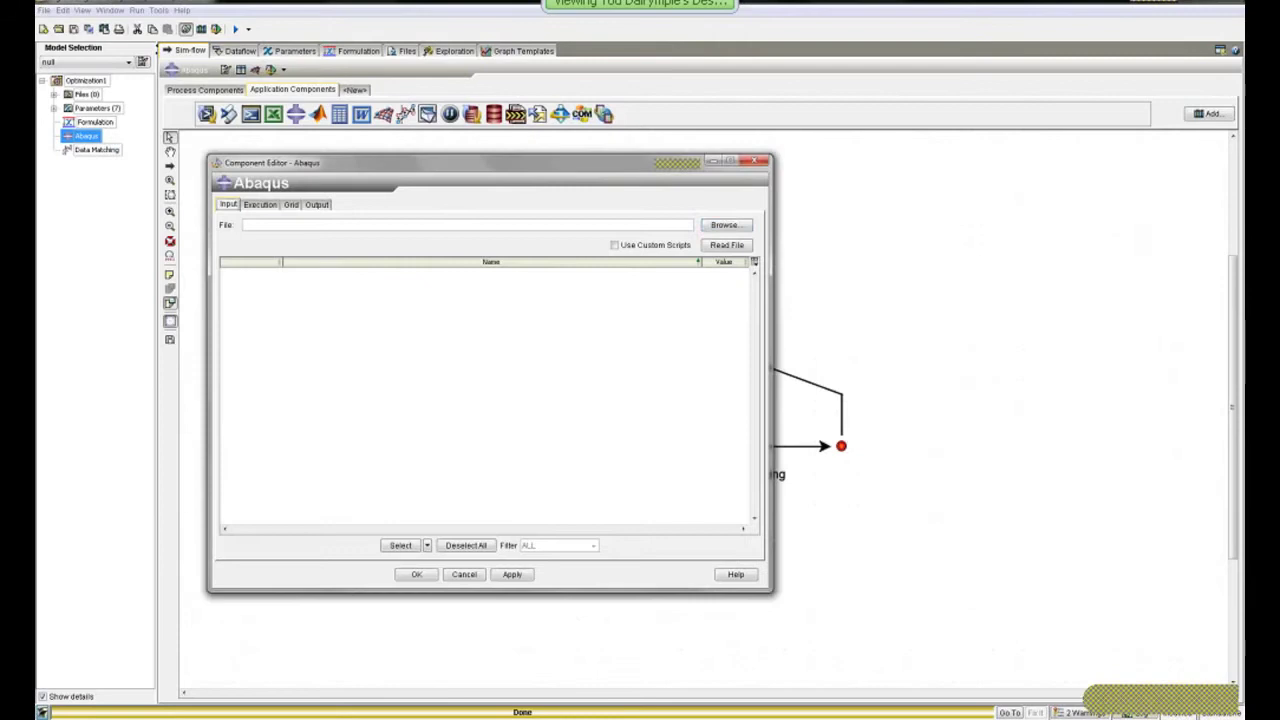
left_click(724, 226)
left_click(409, 298)
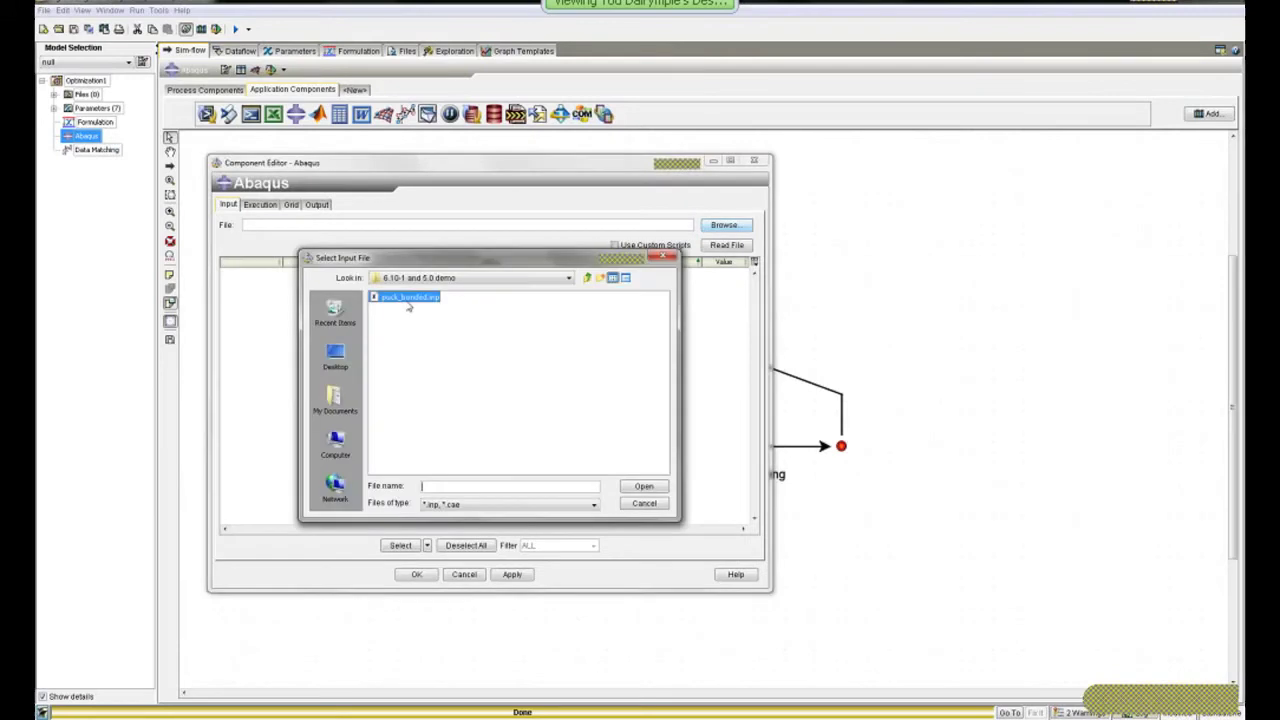
left_click(644, 487)
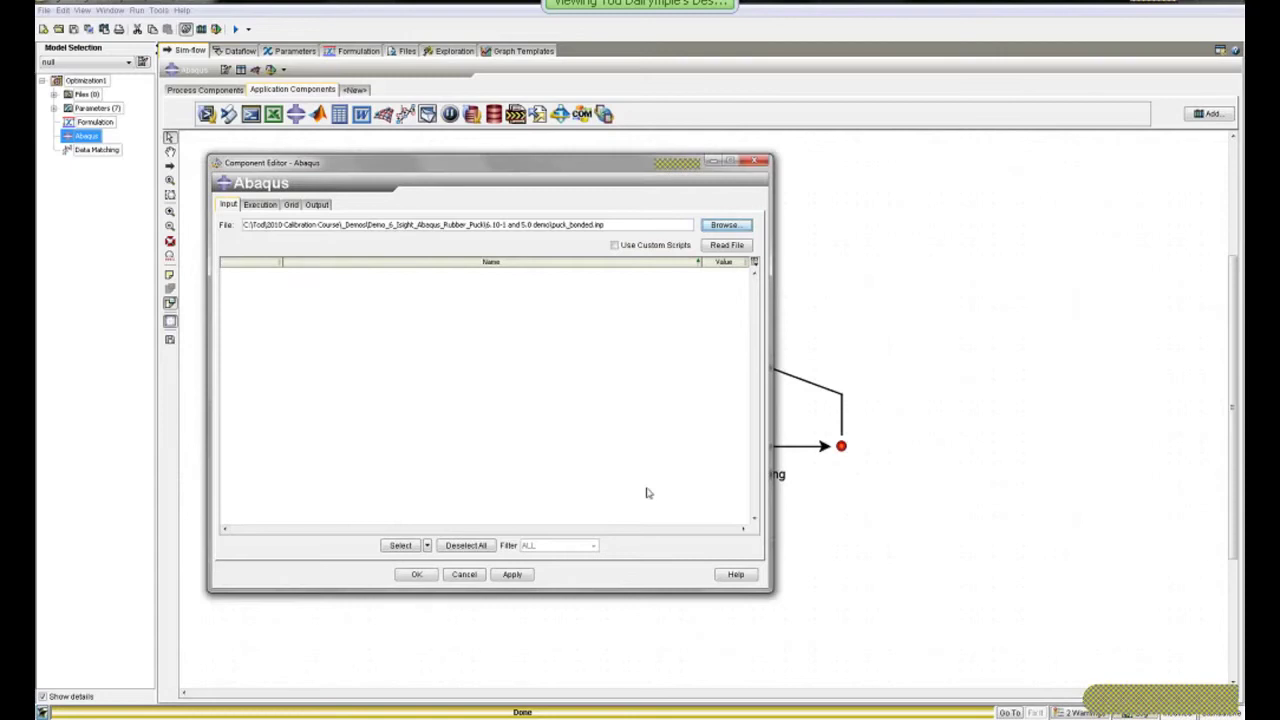
- Read the parameters from the file and select Parameter_1, Parameter_2 and Parameter_3 as inputs
left_click(722, 246)
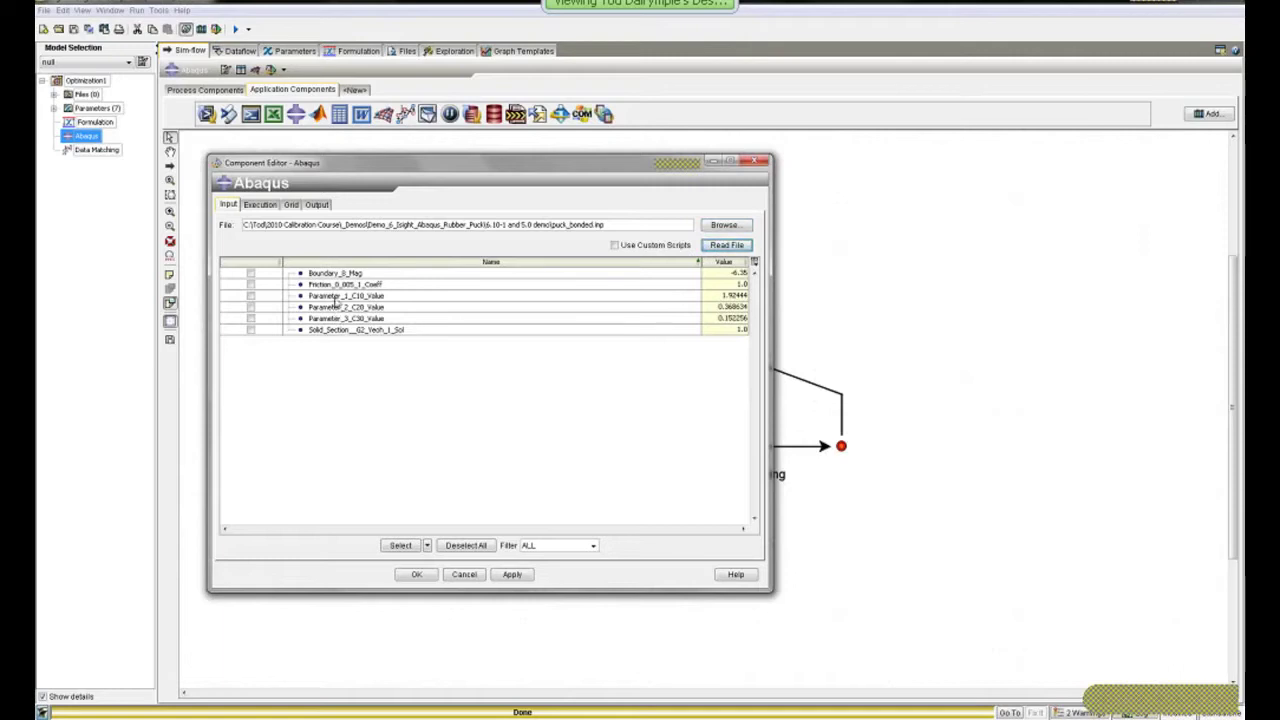
left_click(255, 307)
left_click(251, 307)
left_click(251, 318)
left_click(251, 296)
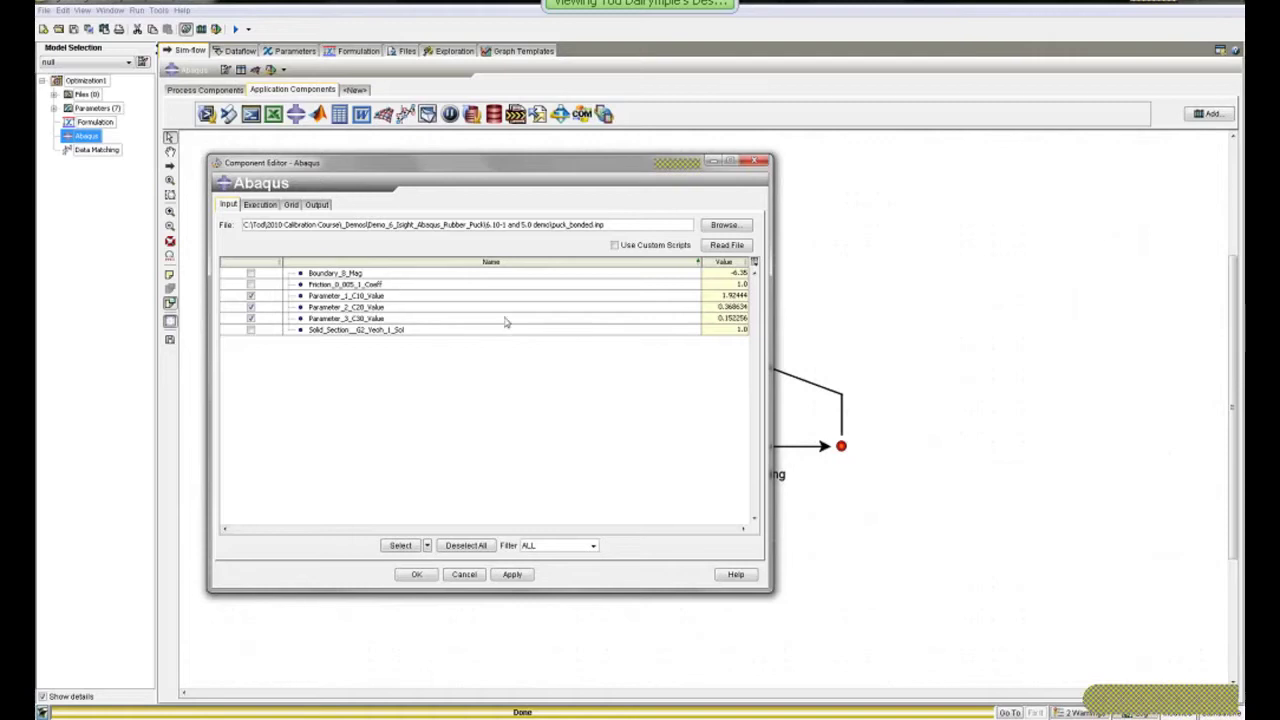
- Turn off extraction of mass properties, min/max history outputs and field outputs
left_click(268, 205)
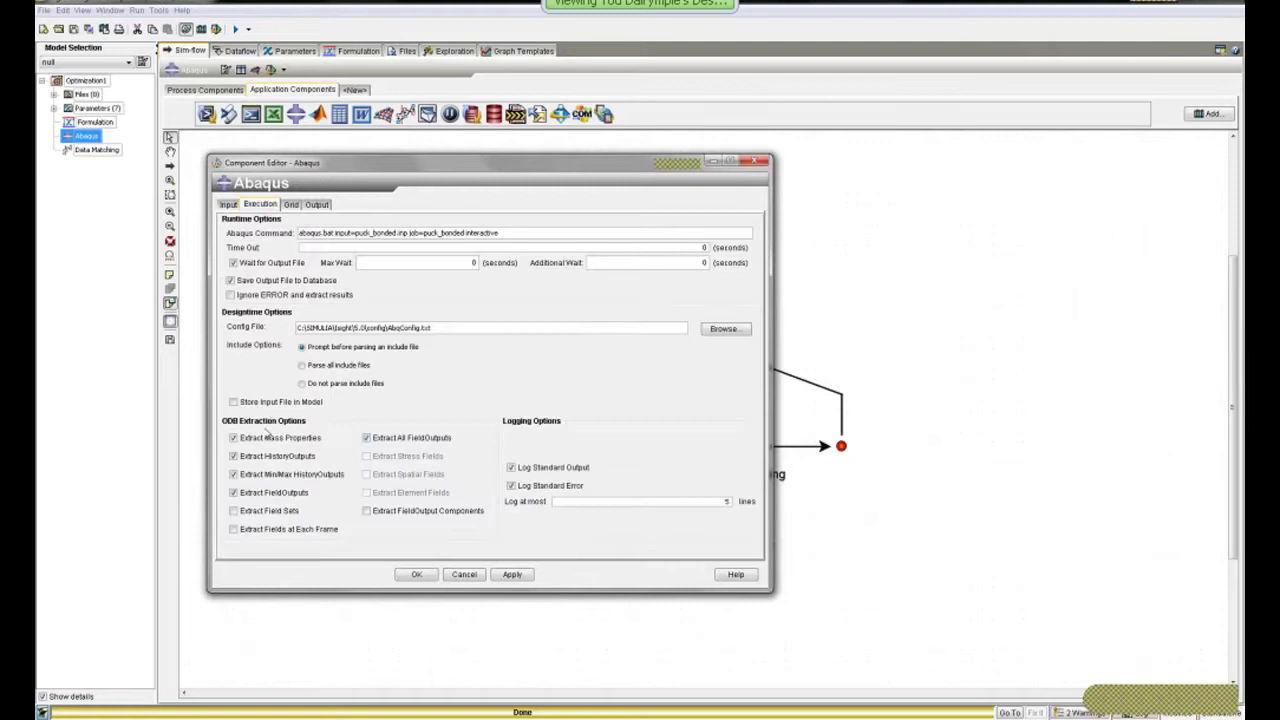
left_click(263, 440)
left_click(266, 476)
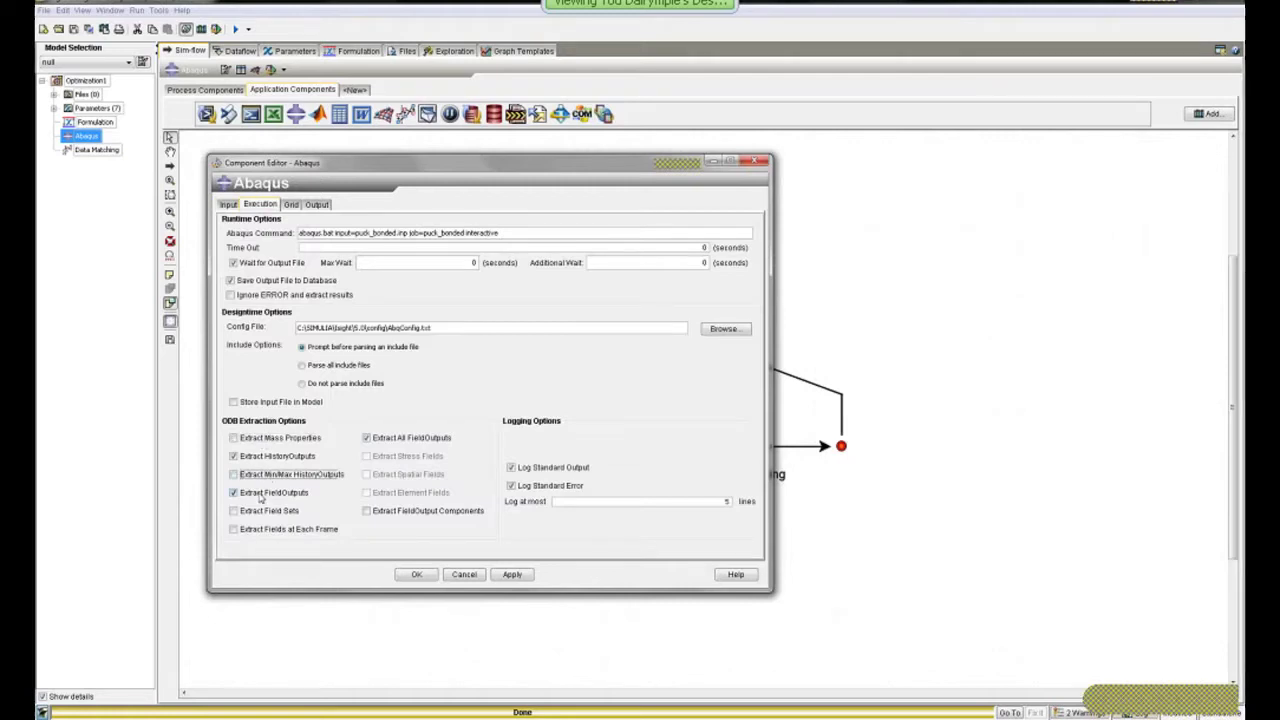
left_click(264, 494)
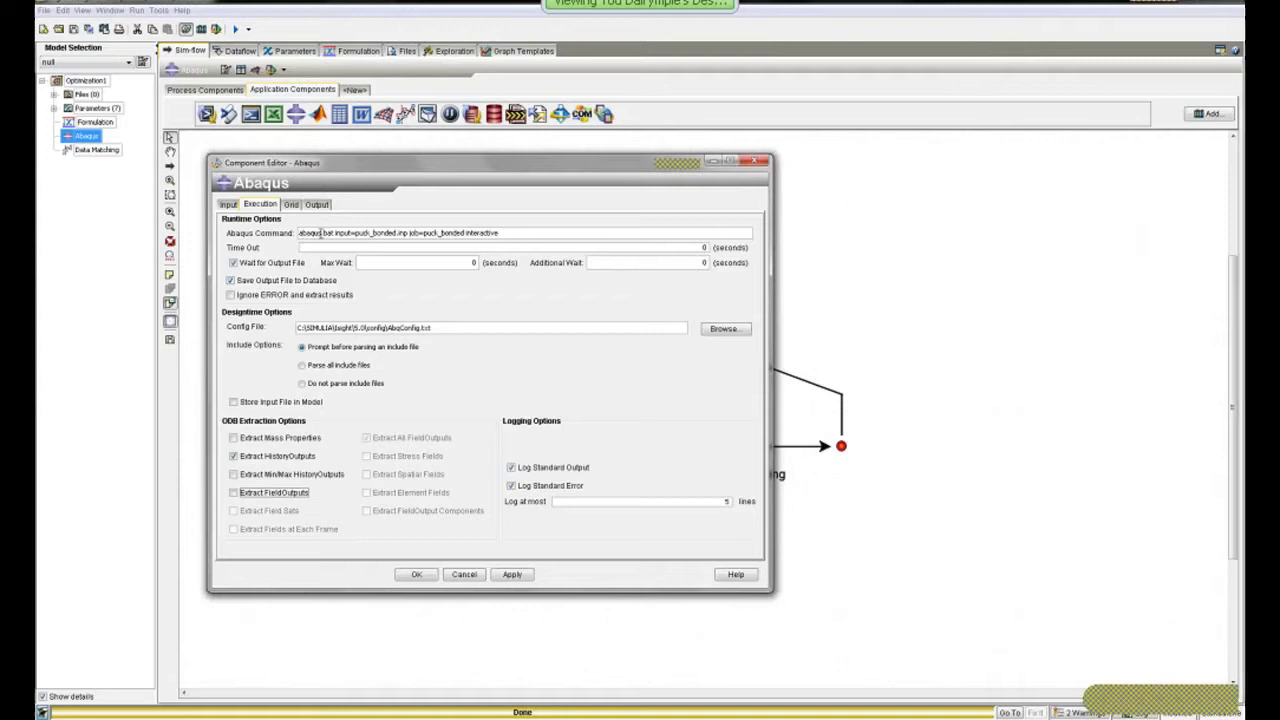
- Change the Abaqus run command to abq6101.bat
left_click(320, 233)
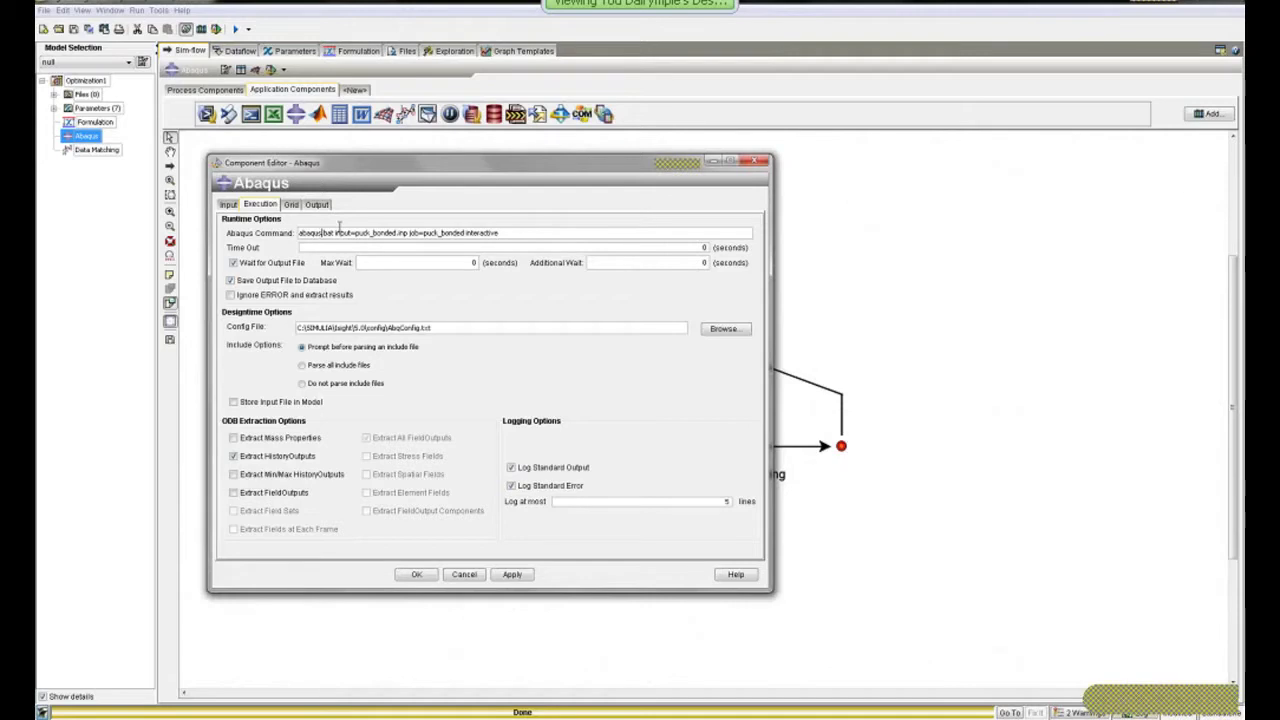
key("BackSpace")
key("BackSpace")
key("BackSpace")
key("BackSpace")
type("q")
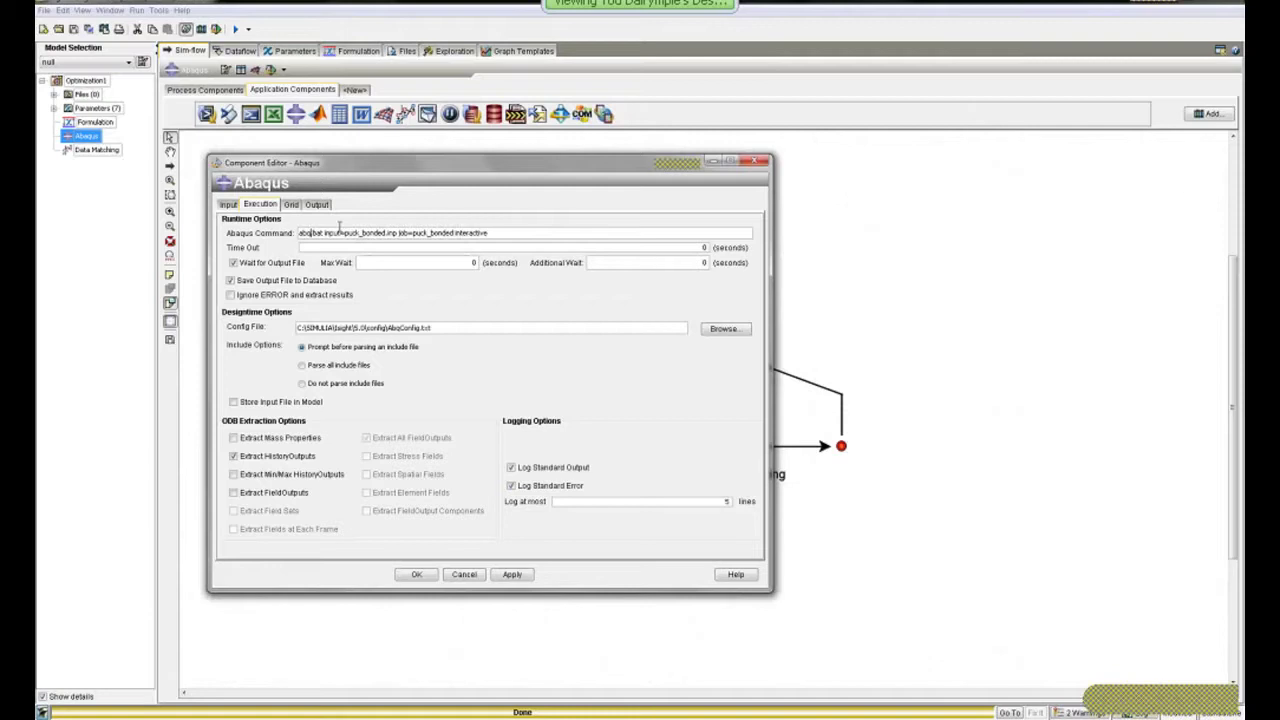
type("6101")
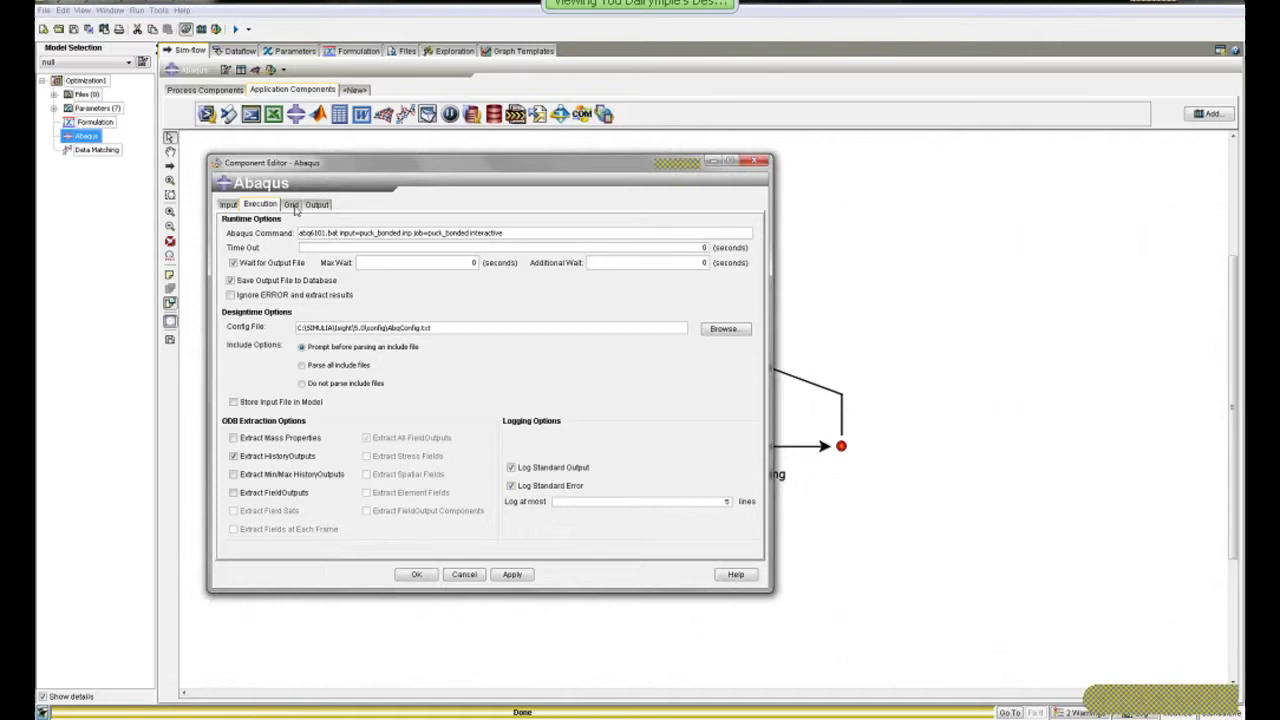
- Read the puck_bonded.odb outputs, select the Step_1 RF2_2 history, and accept the Abaqus settings
left_click(296, 206)
left_click(312, 206)
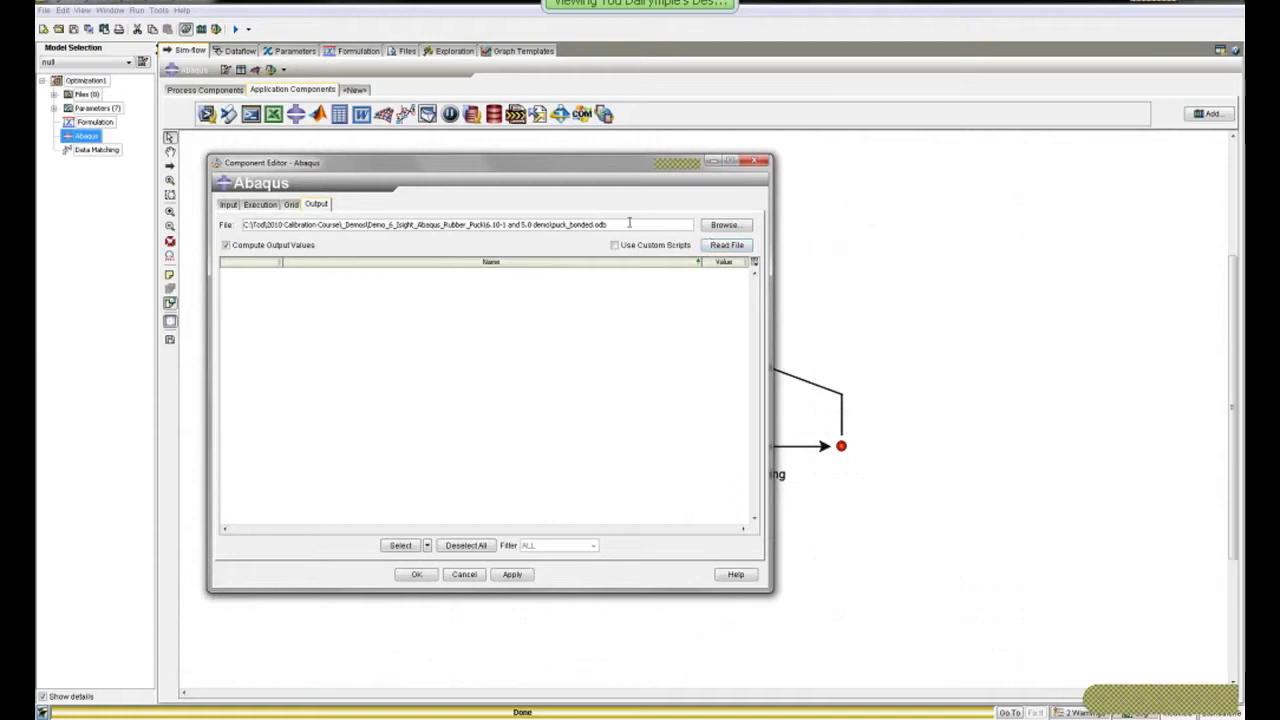
left_click(724, 247)
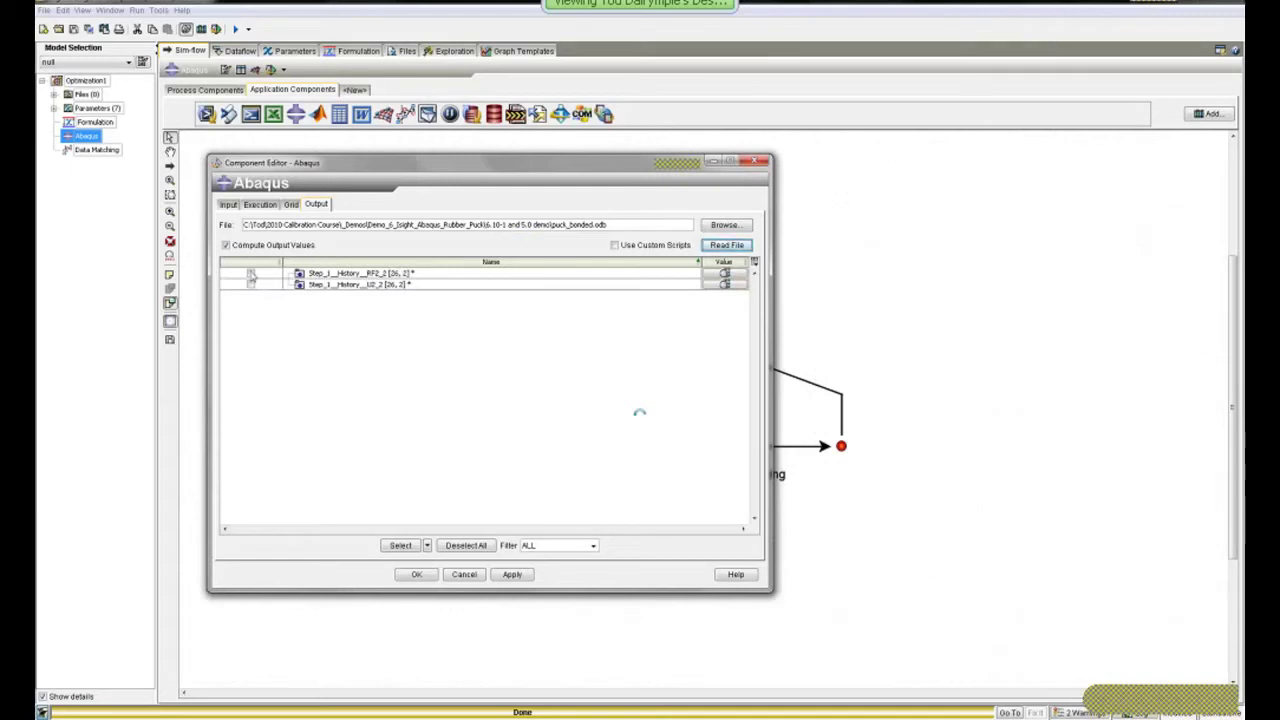
left_click(250, 273)
left_click(418, 575)
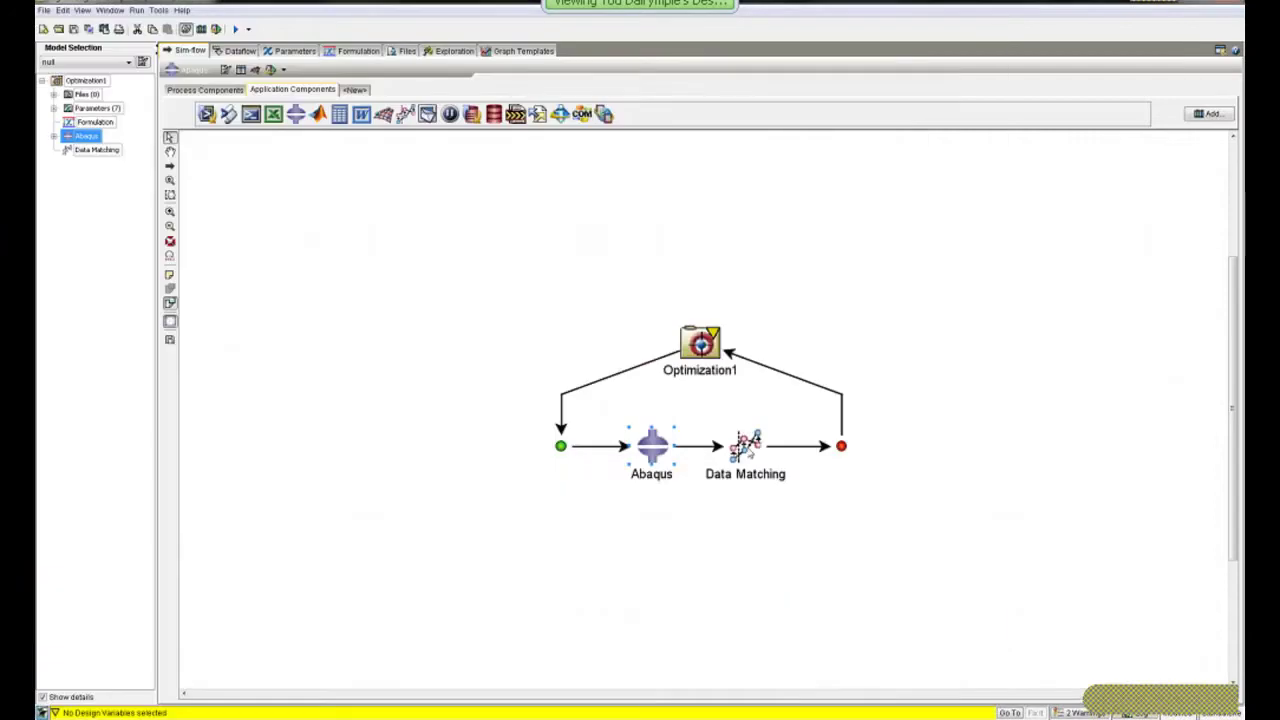
- Start the Data Matching target wizard and load RF2_Test_Data.txt as the X data file
double_click(68, 149)
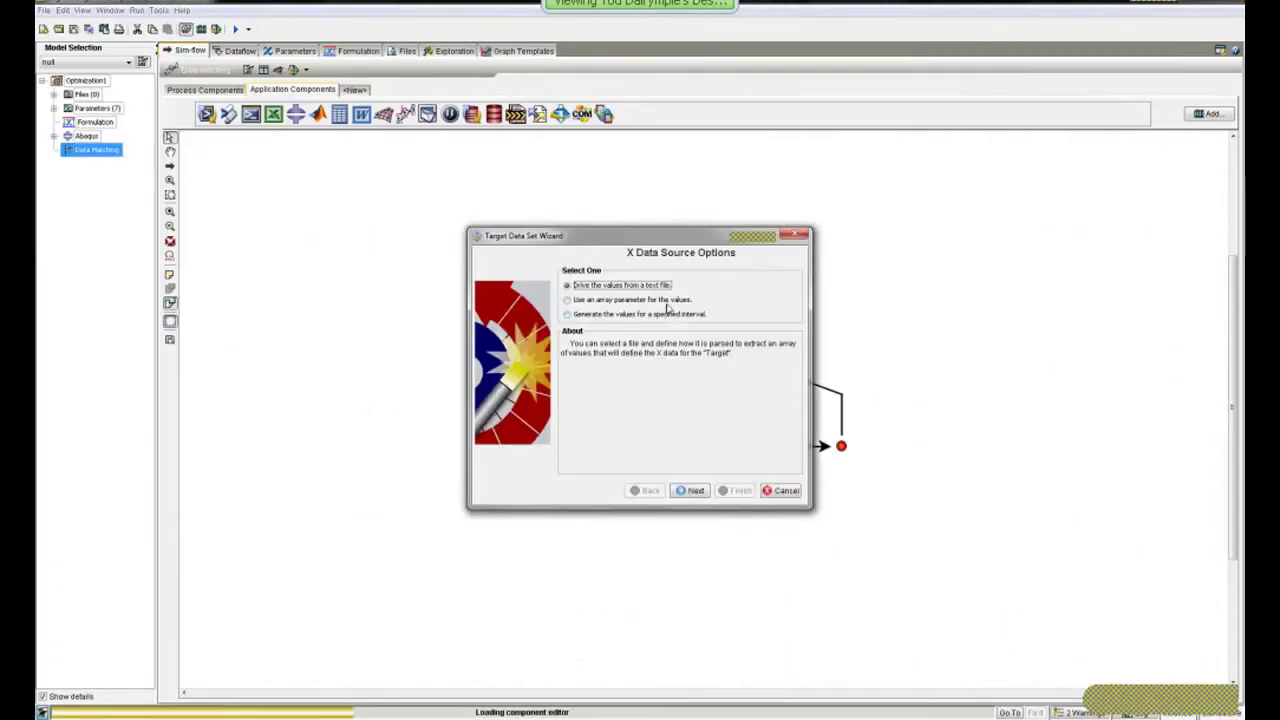
left_click_drag(688, 242, 442, 195)
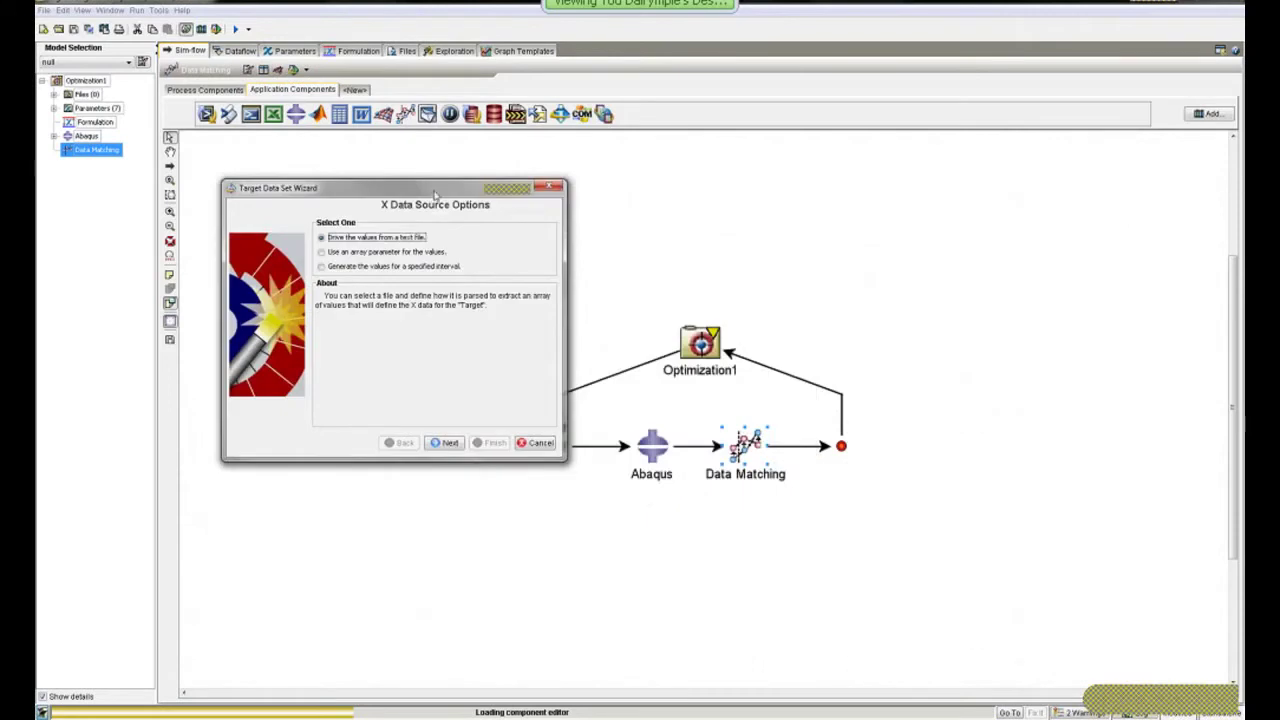
left_click_drag(442, 190, 449, 184)
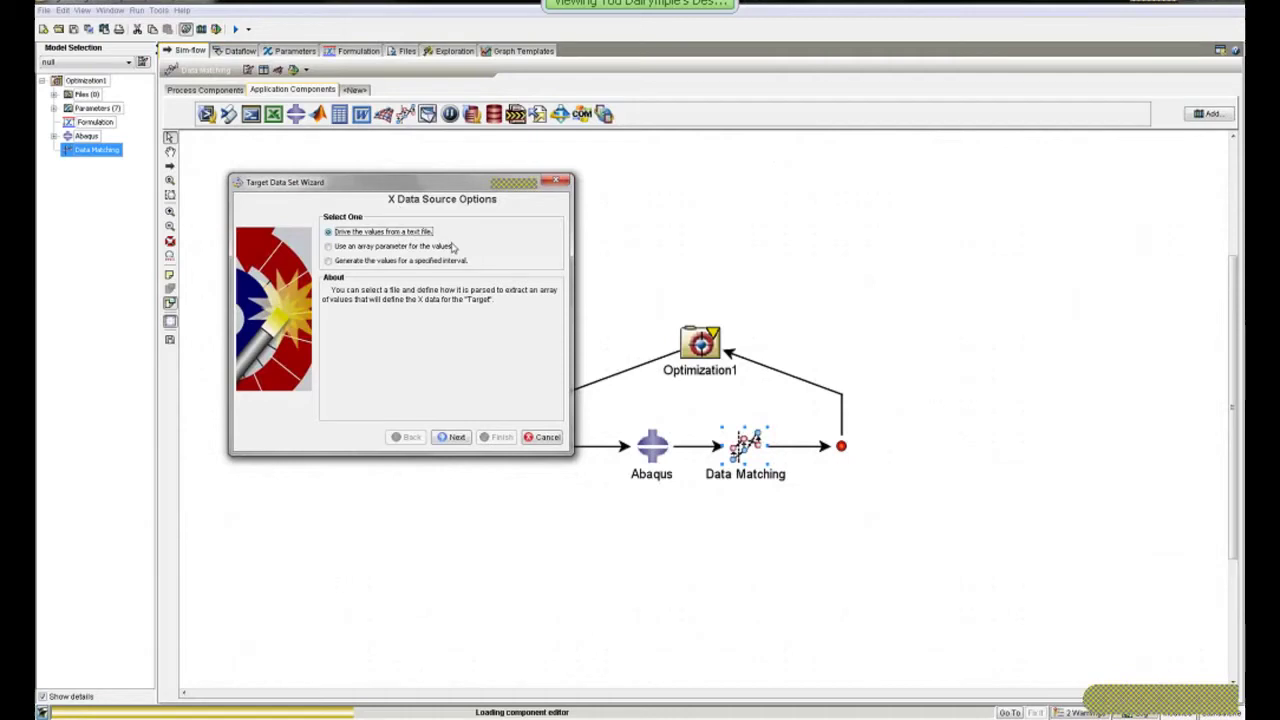
left_click(455, 439)
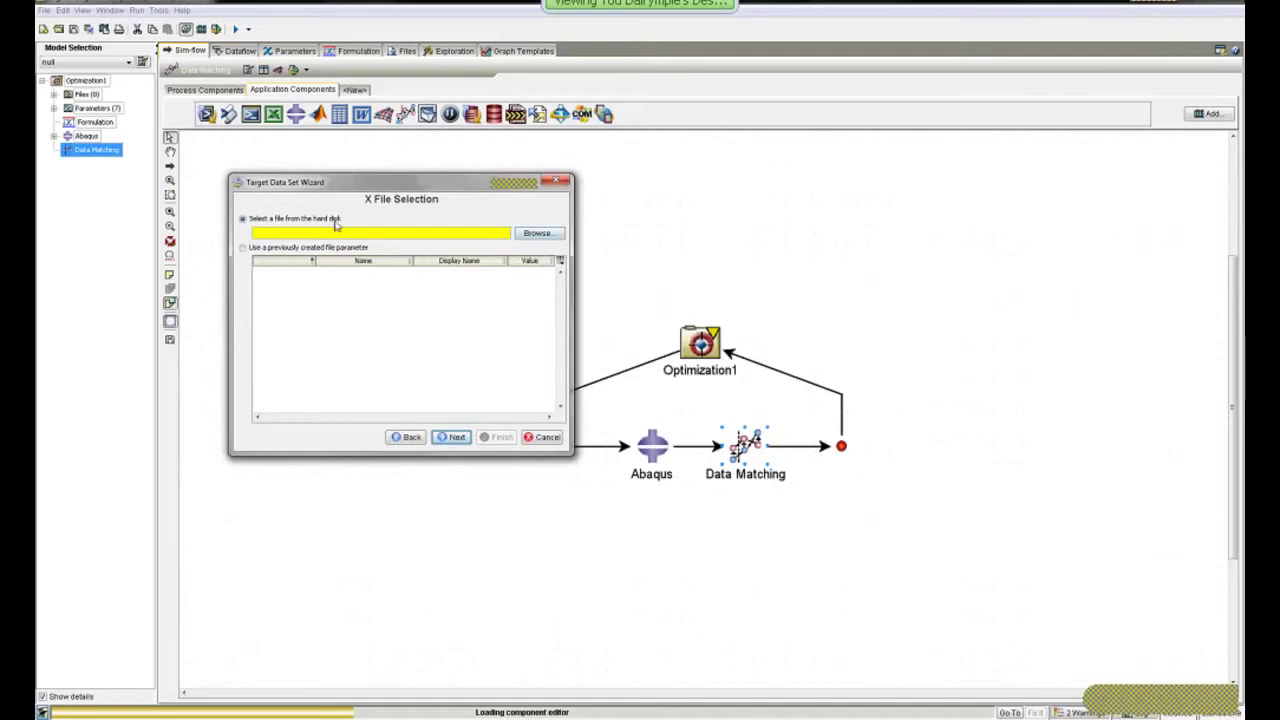
left_click(537, 235)
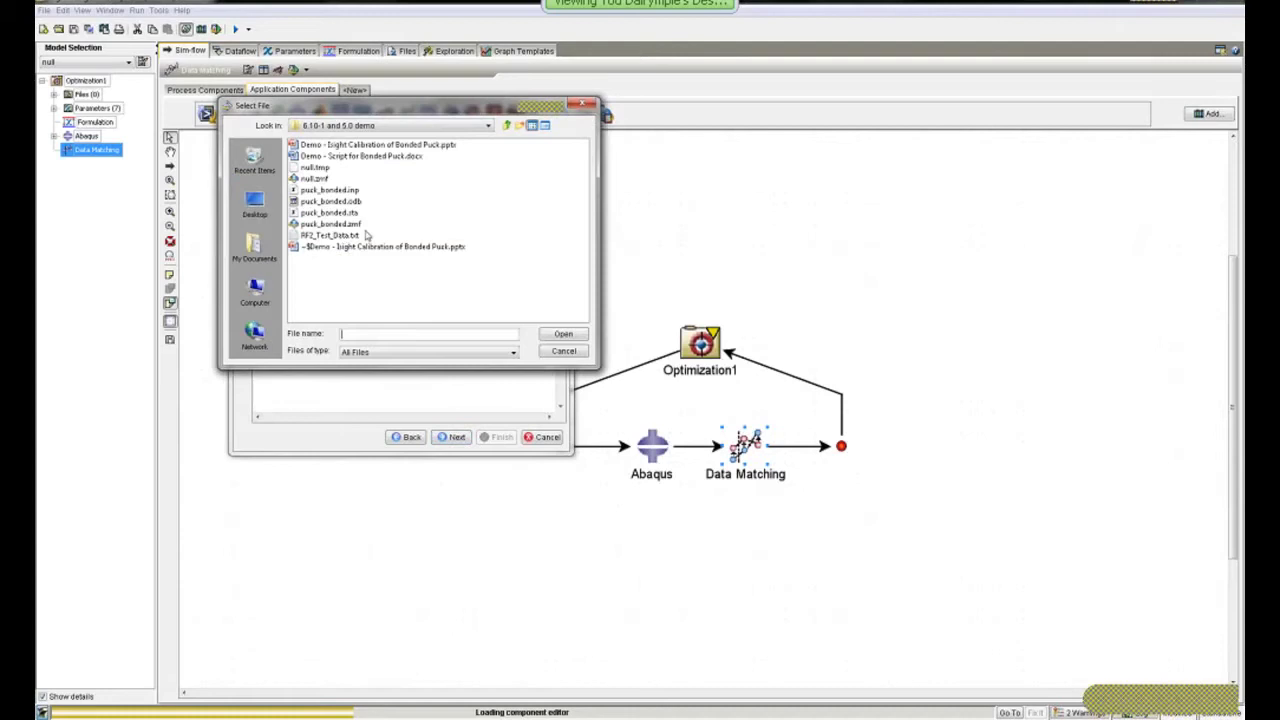
left_click(330, 235)
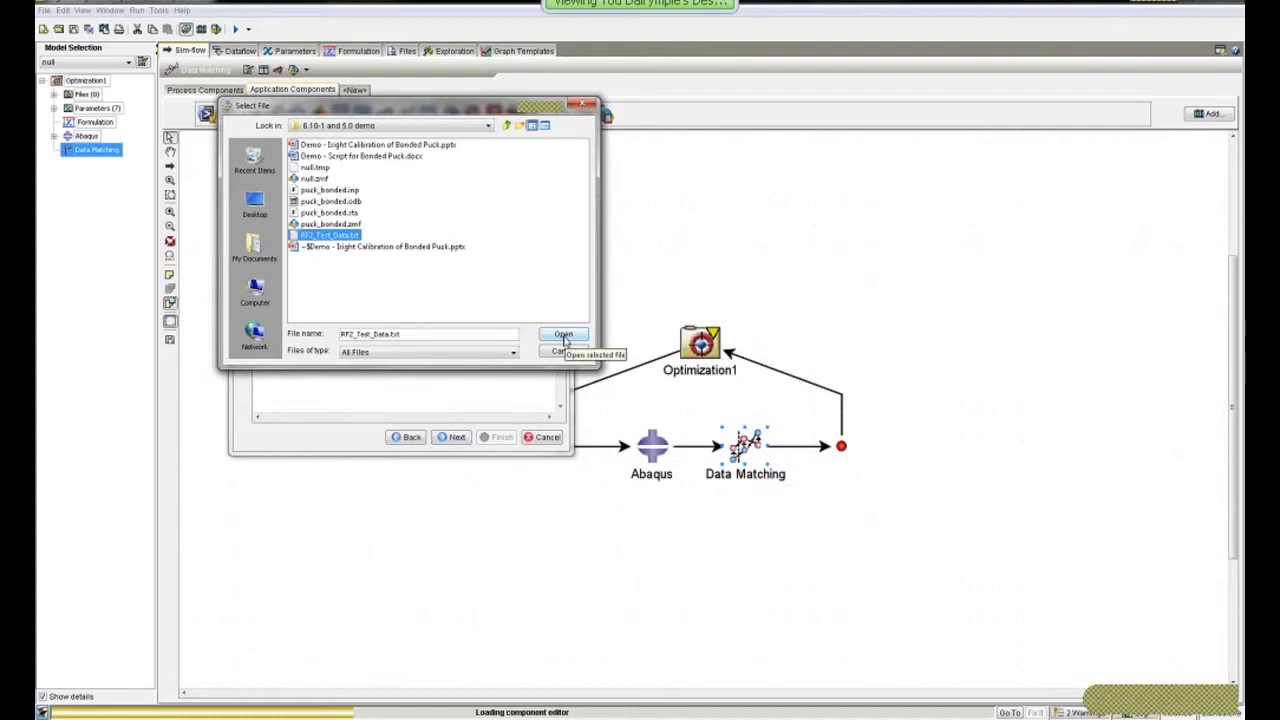
left_click(563, 335)
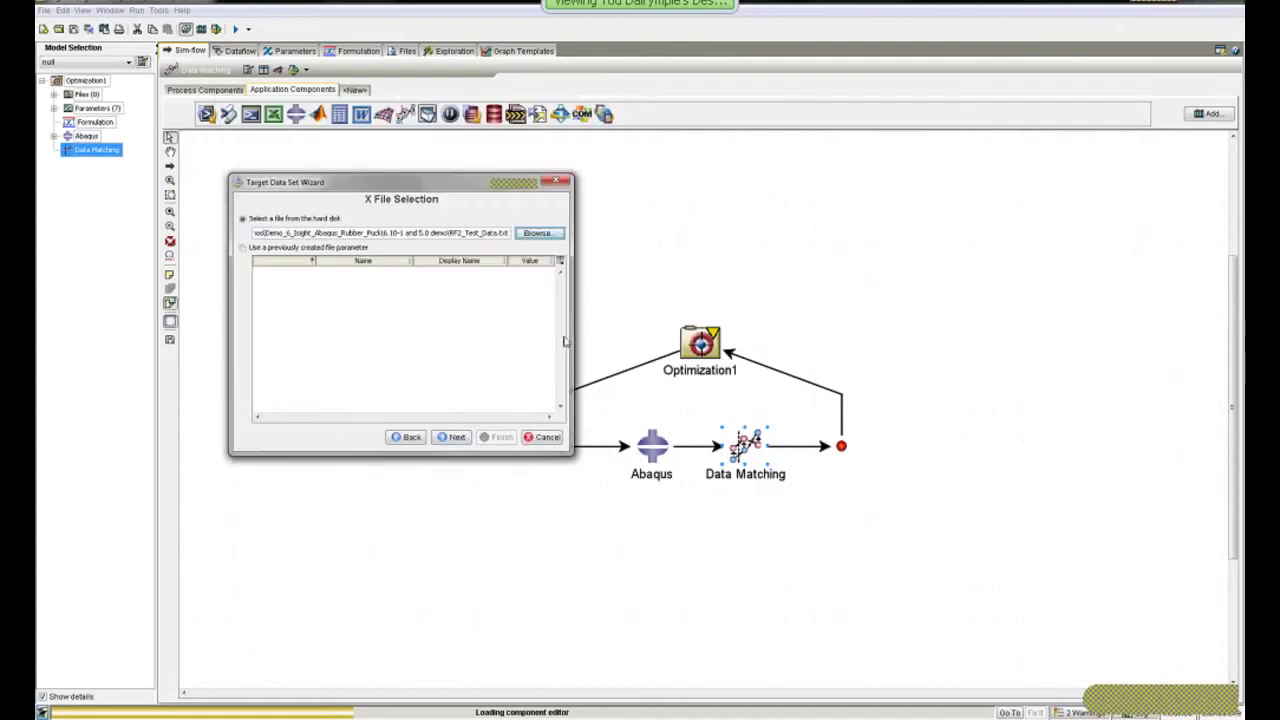
- Parse X as a Table from row 4, column 1 through Table.LAST
left_click(453, 438)
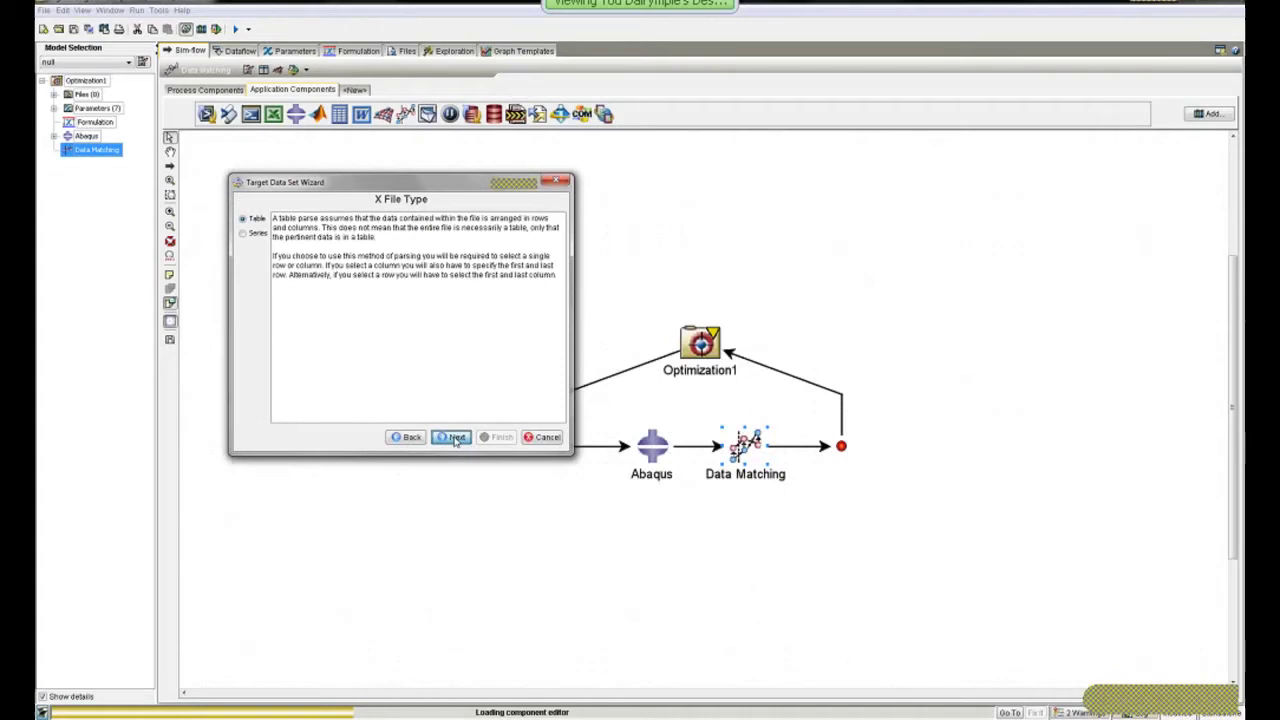
left_click(458, 438)
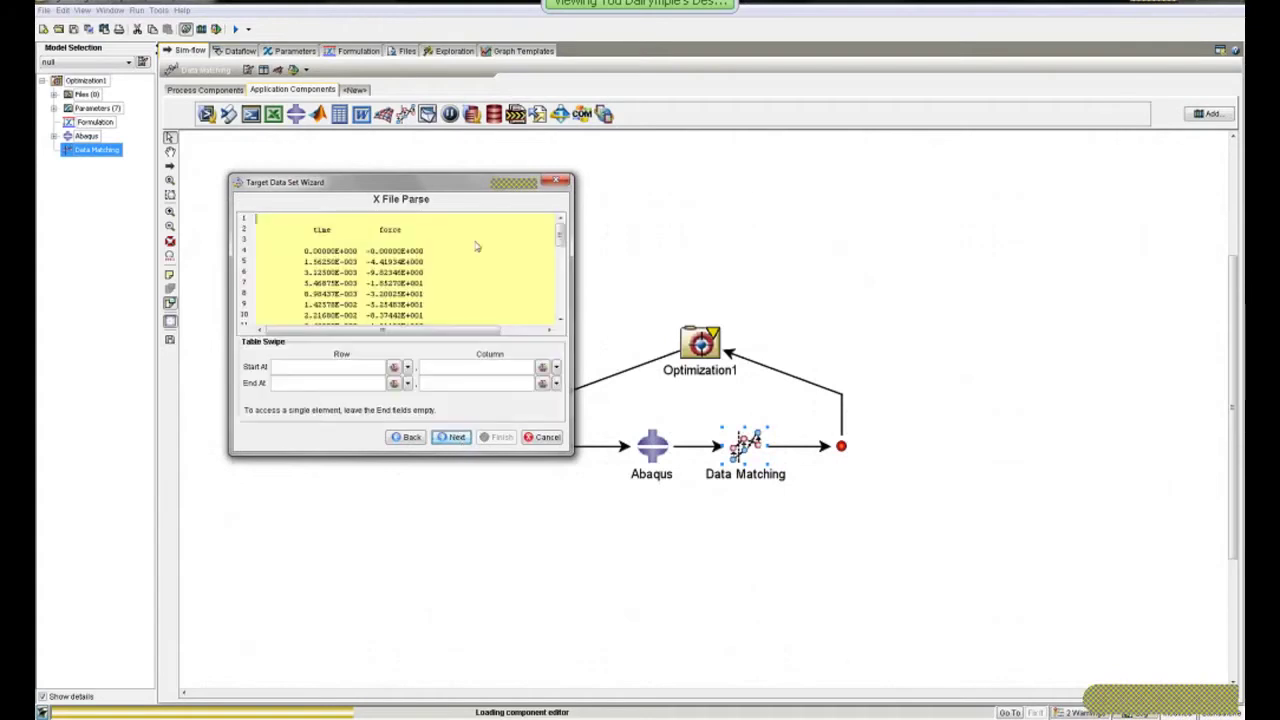
left_click_drag(553, 180, 685, 166)
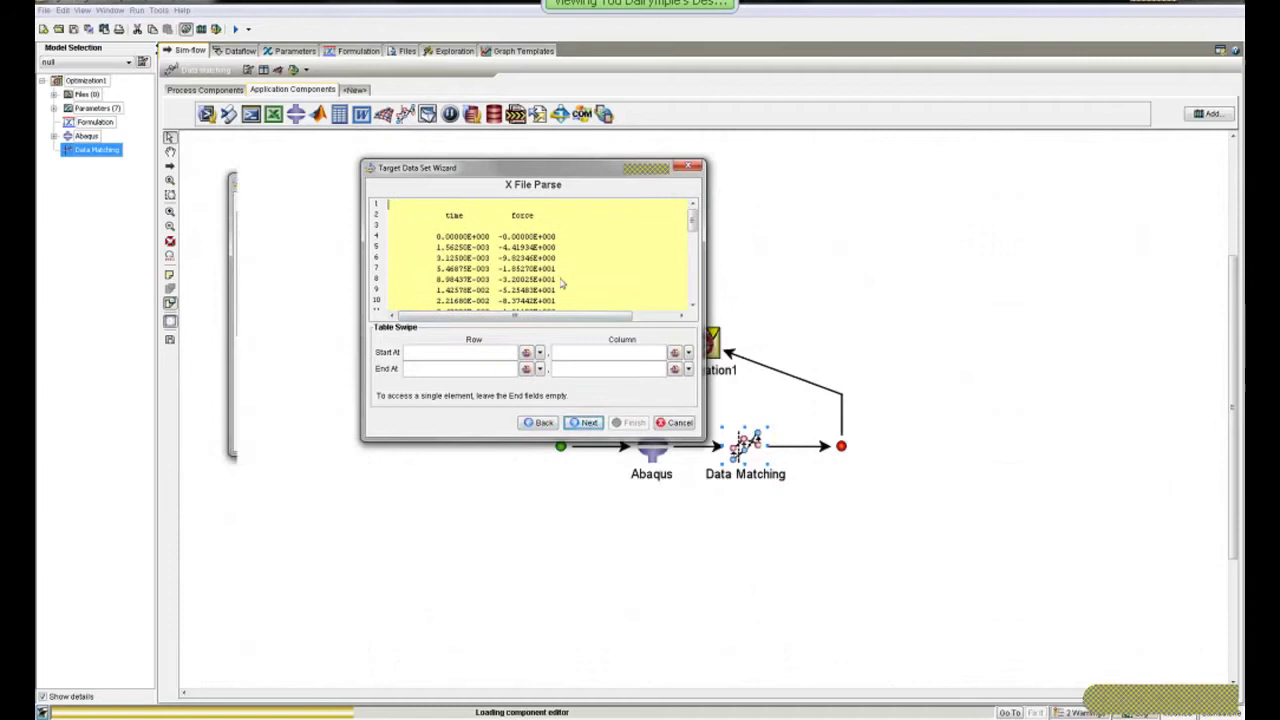
left_click_drag(532, 437, 532, 567)
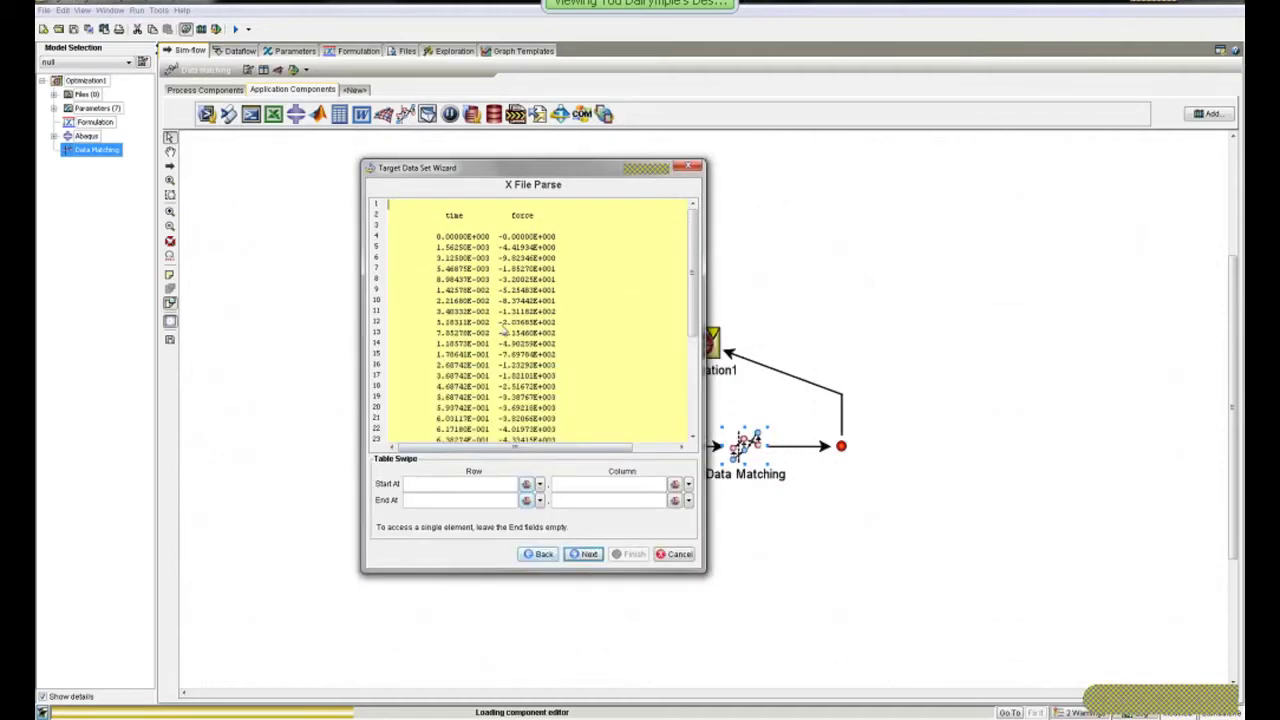
left_click(456, 243)
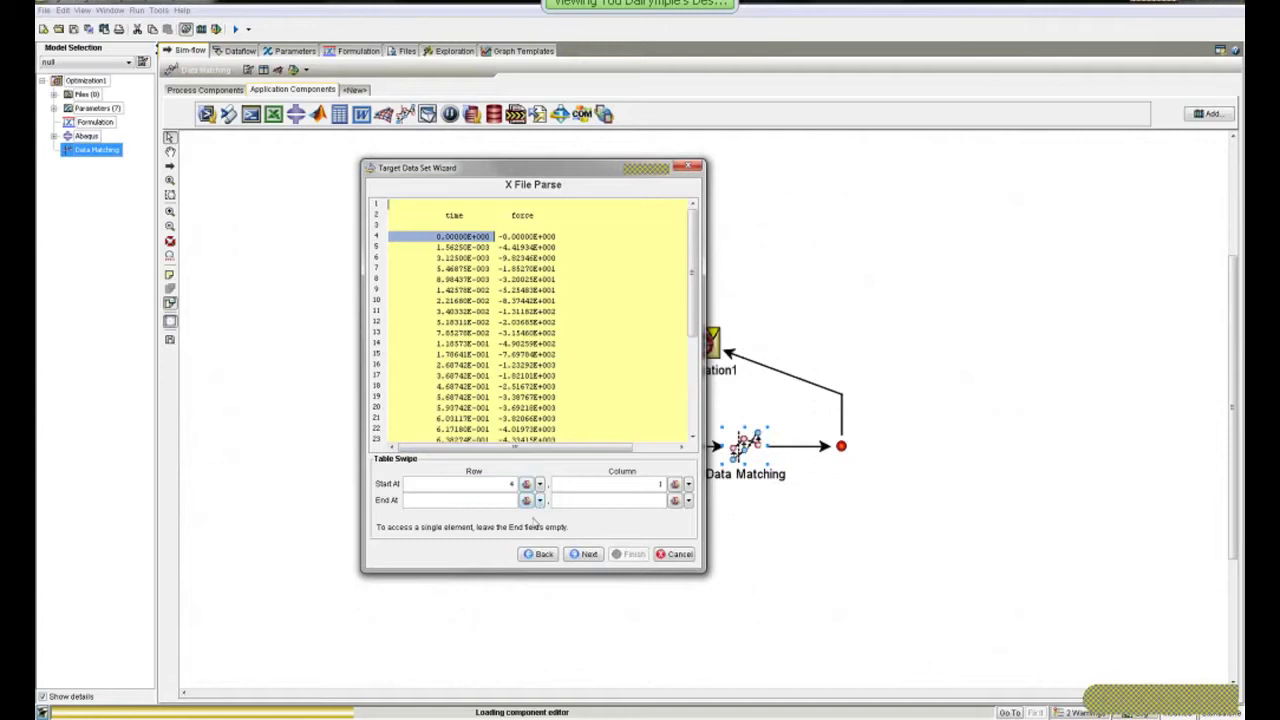
left_click(539, 500)
left_click(540, 532)
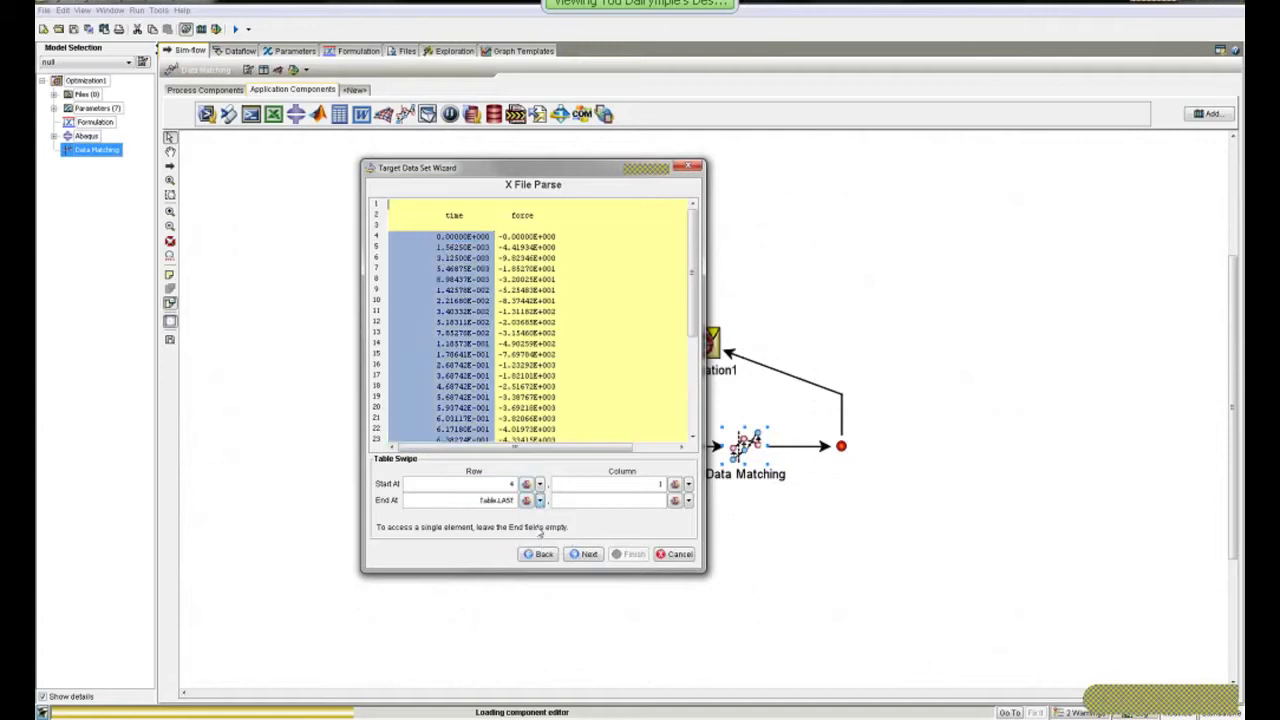
- Take Y from RF2_Test_Data.txt's force column, row 4 to the last row, and finish the target set
left_click(586, 555)
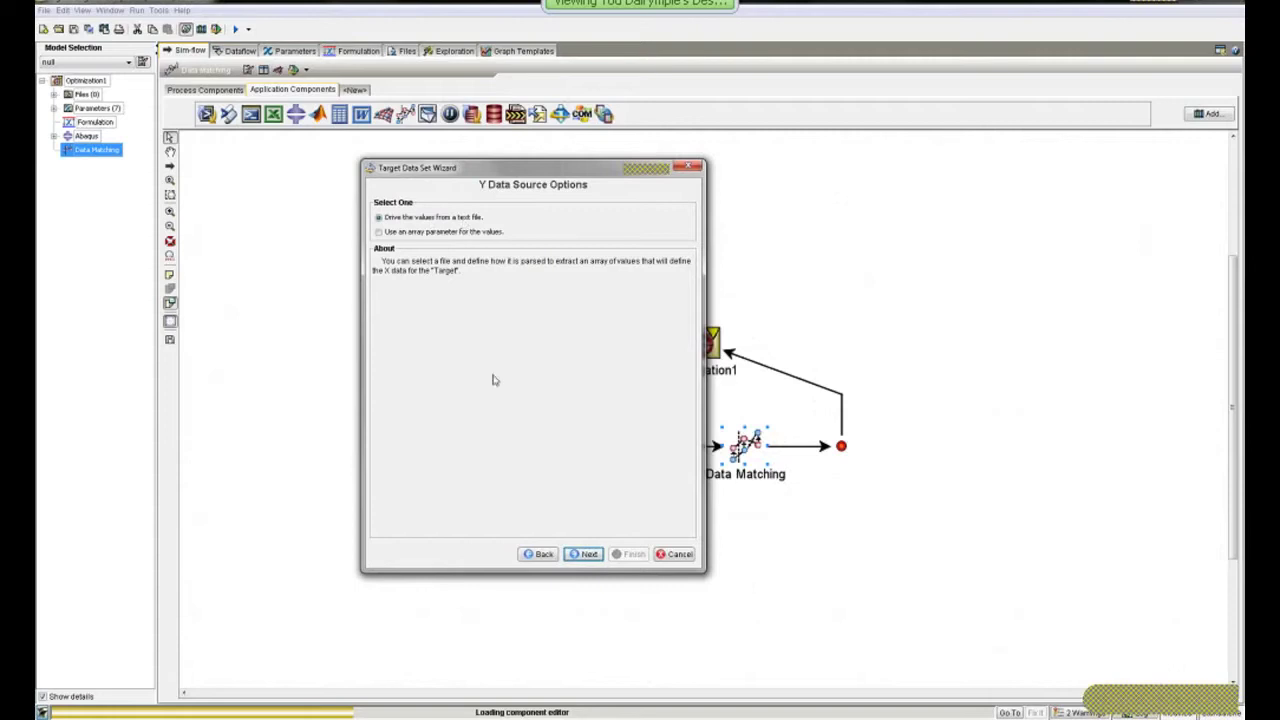
left_click(587, 559)
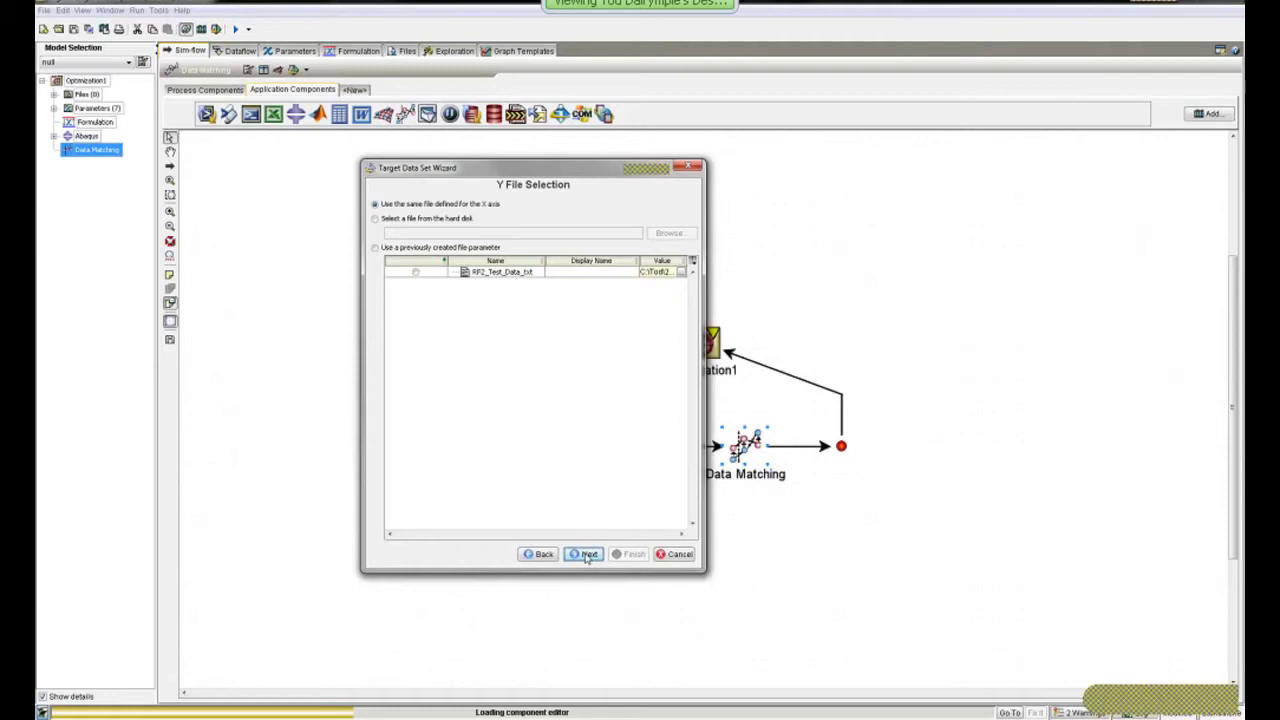
left_click(587, 556)
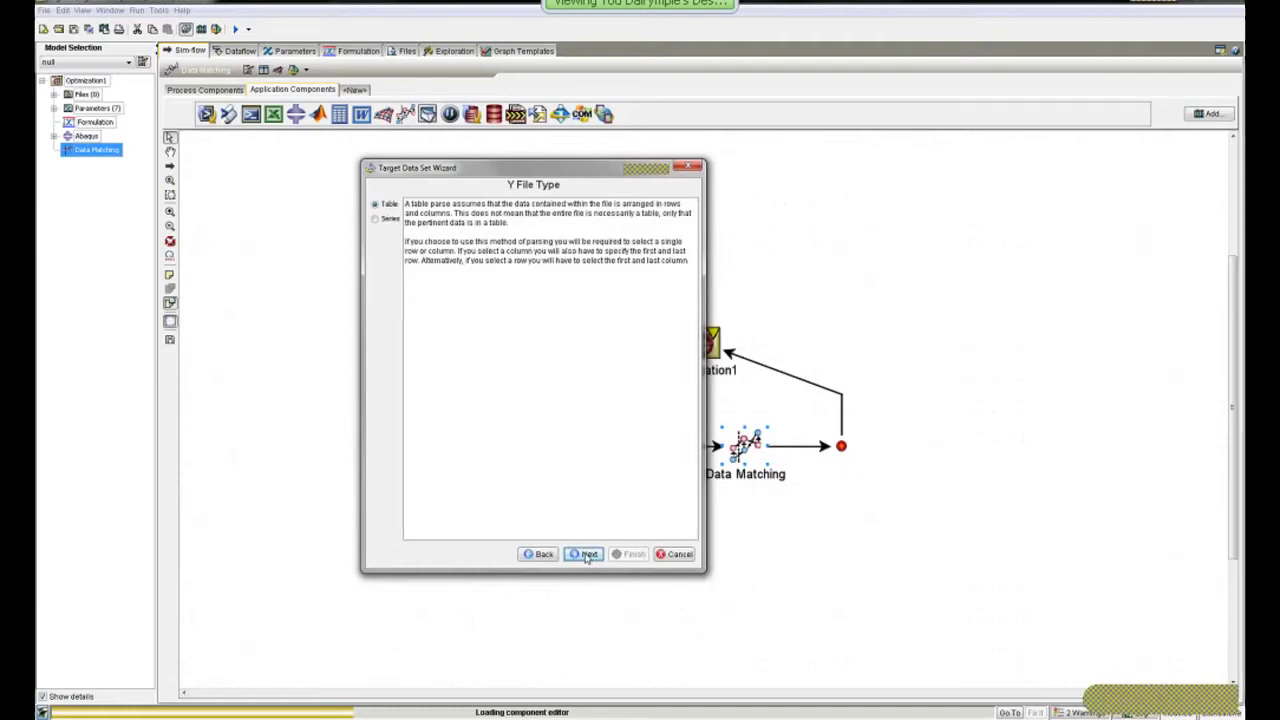
left_click(587, 556)
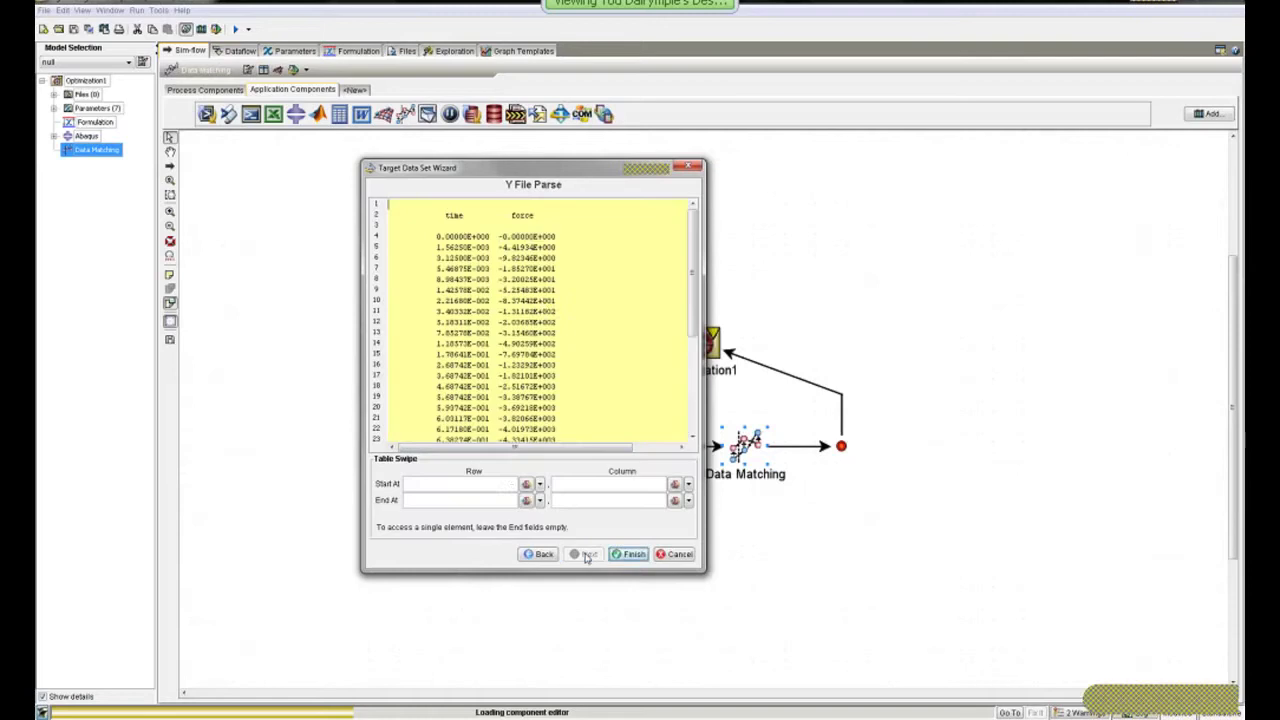
left_click(528, 238)
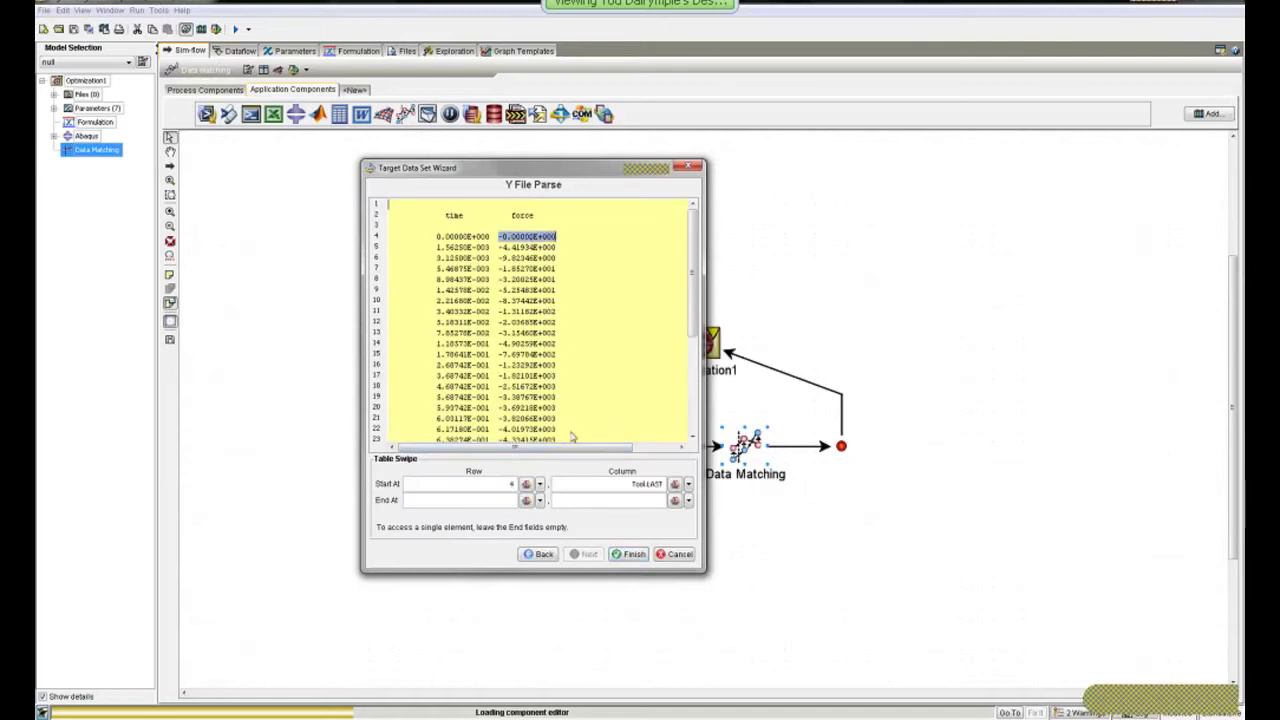
left_click(540, 502)
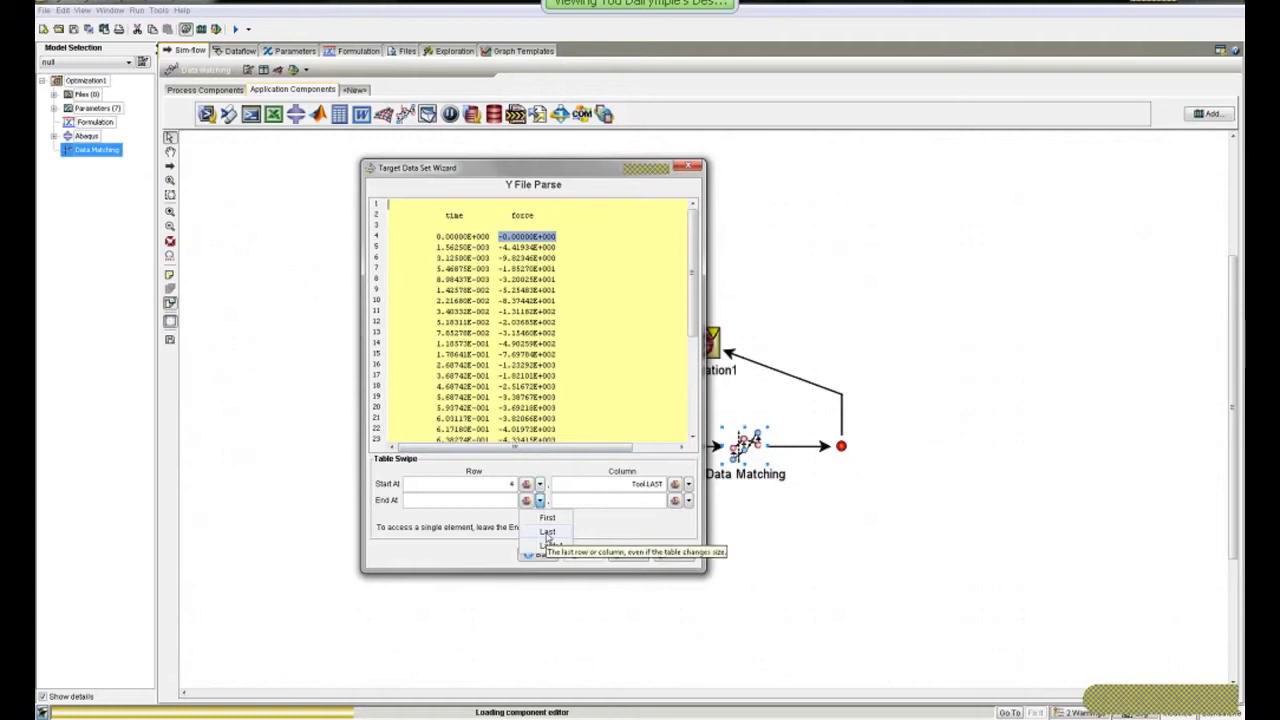
left_click(547, 533)
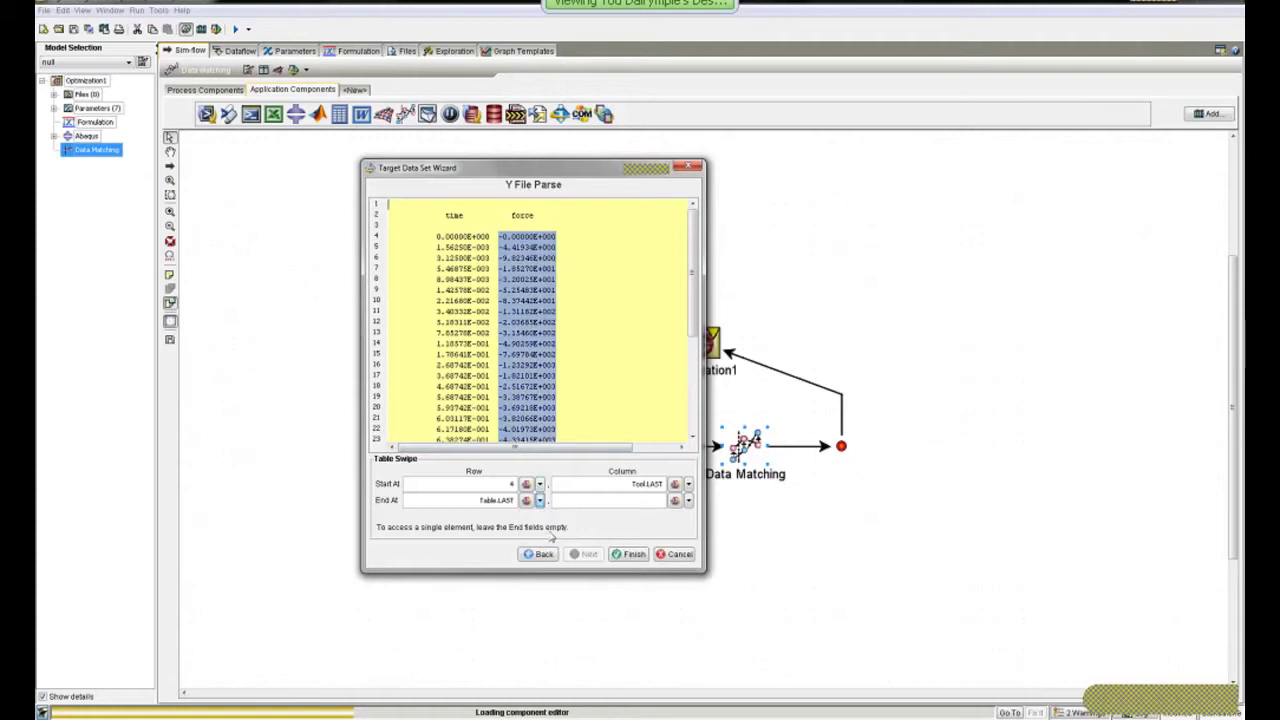
left_click(630, 555)
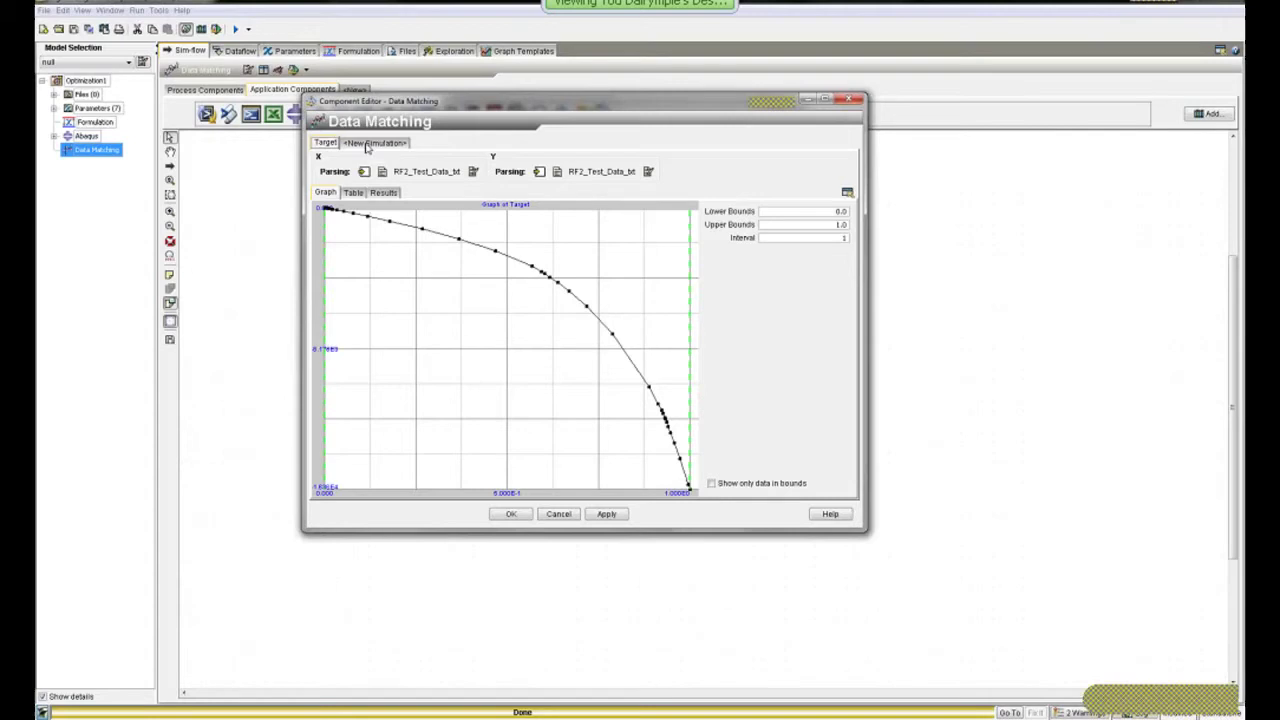
- Start a new simulation data set from the <New Simulation> tab of the Data Matching editor
left_click(370, 143)
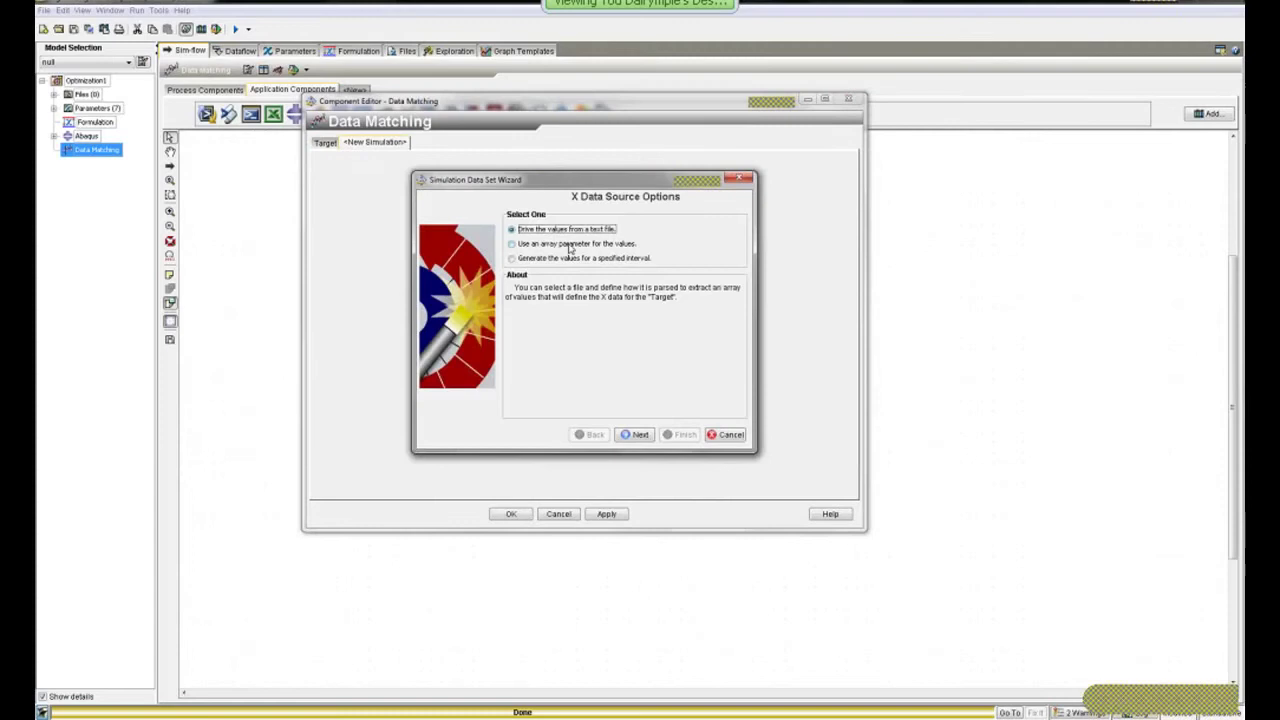
- Set the simulation X values to column 1 of the Abaqus RF2 history array
left_click(571, 246)
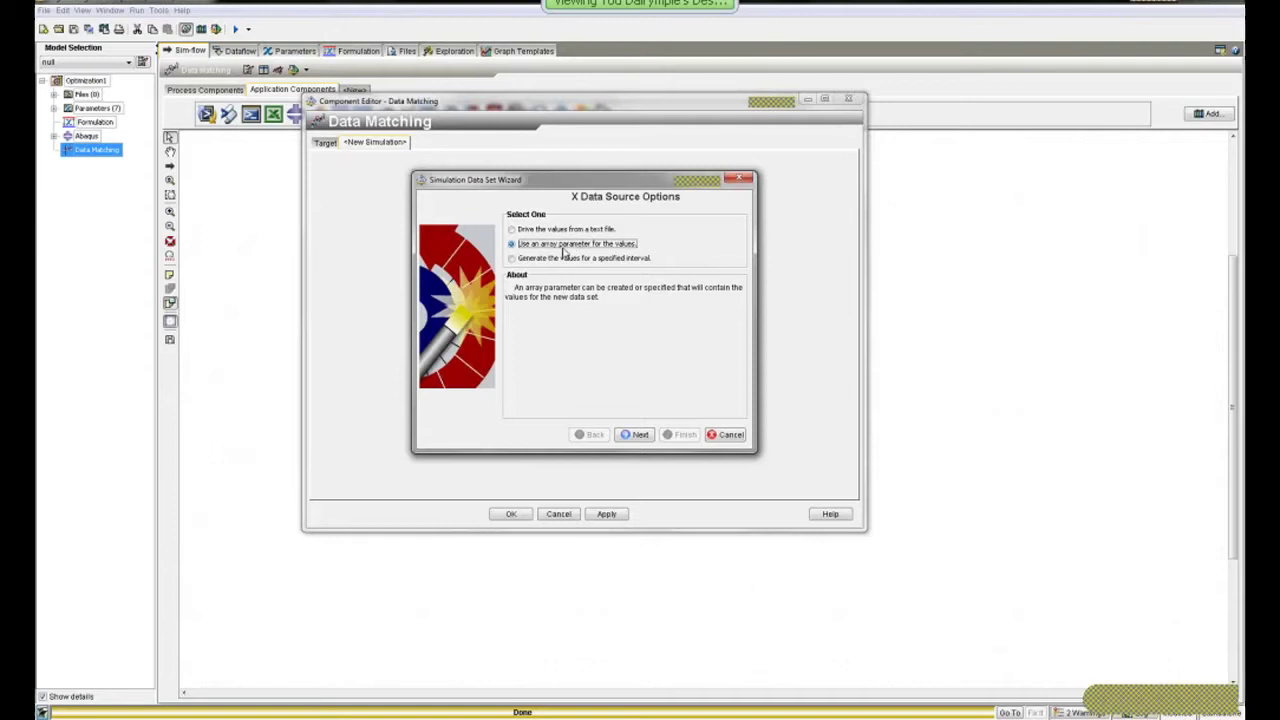
left_click(638, 435)
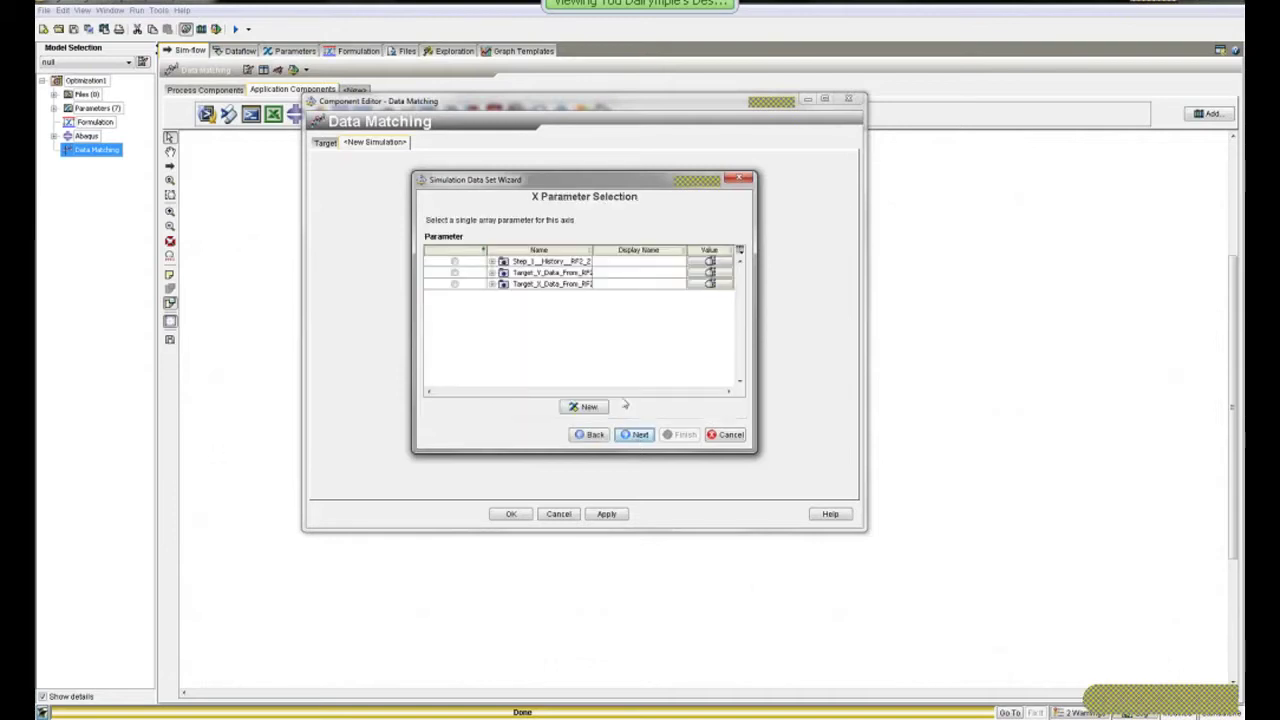
left_click(454, 261)
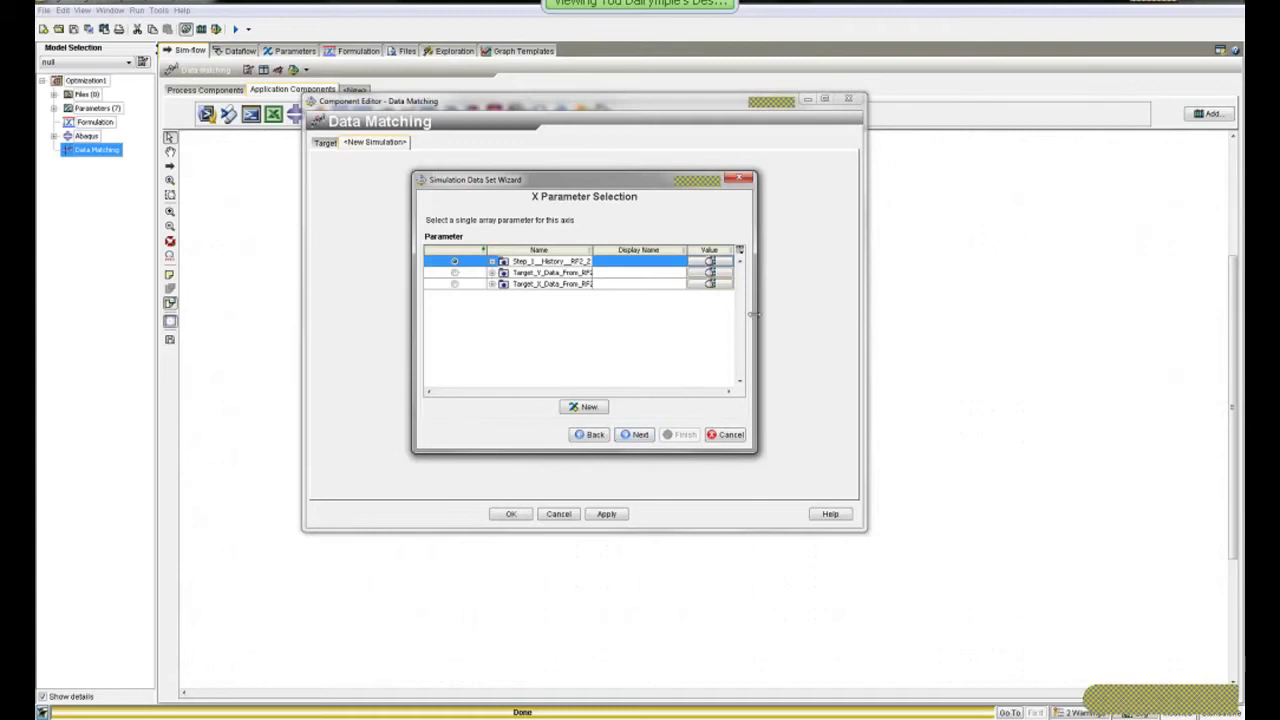
left_click_drag(754, 315, 924, 310)
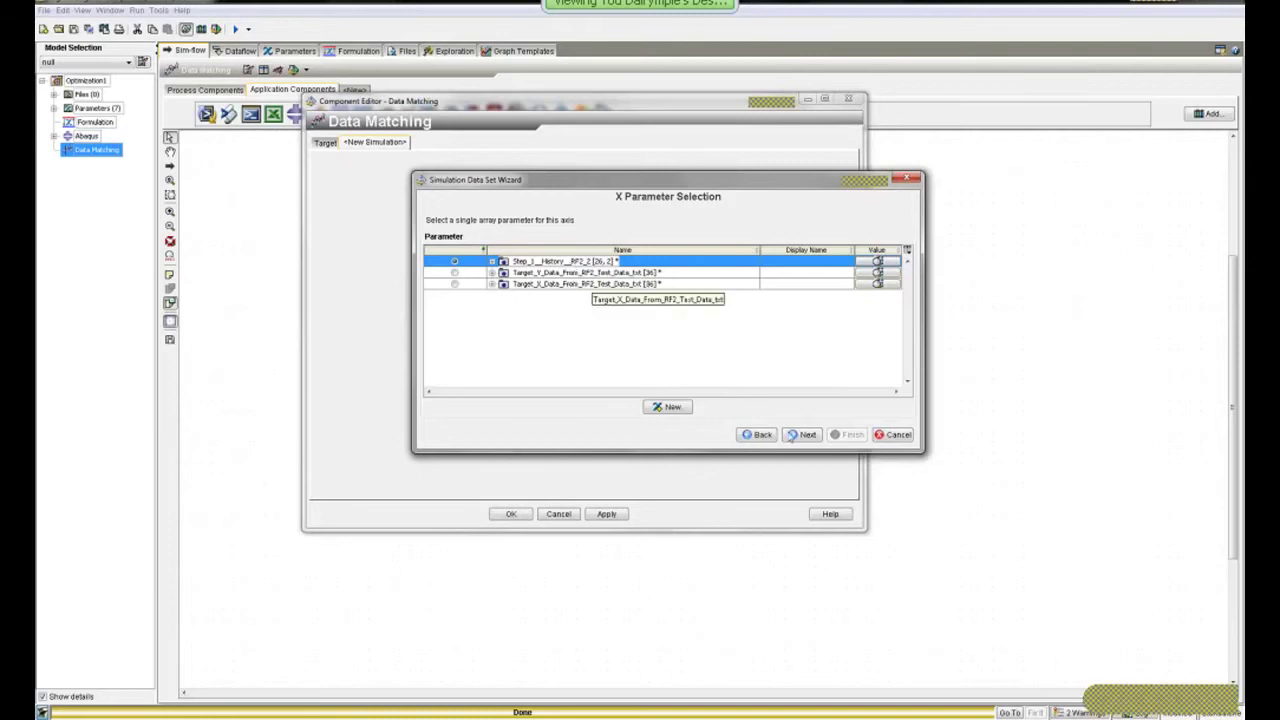
left_click(806, 436)
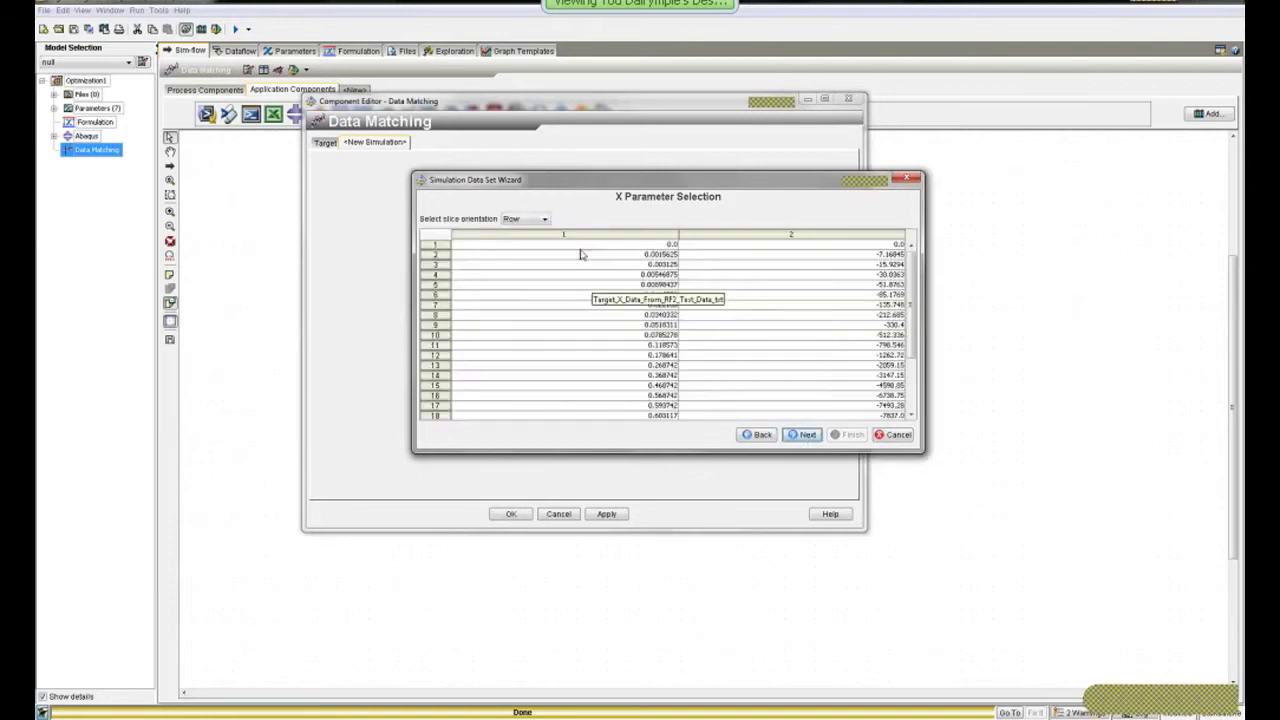
left_click(528, 218)
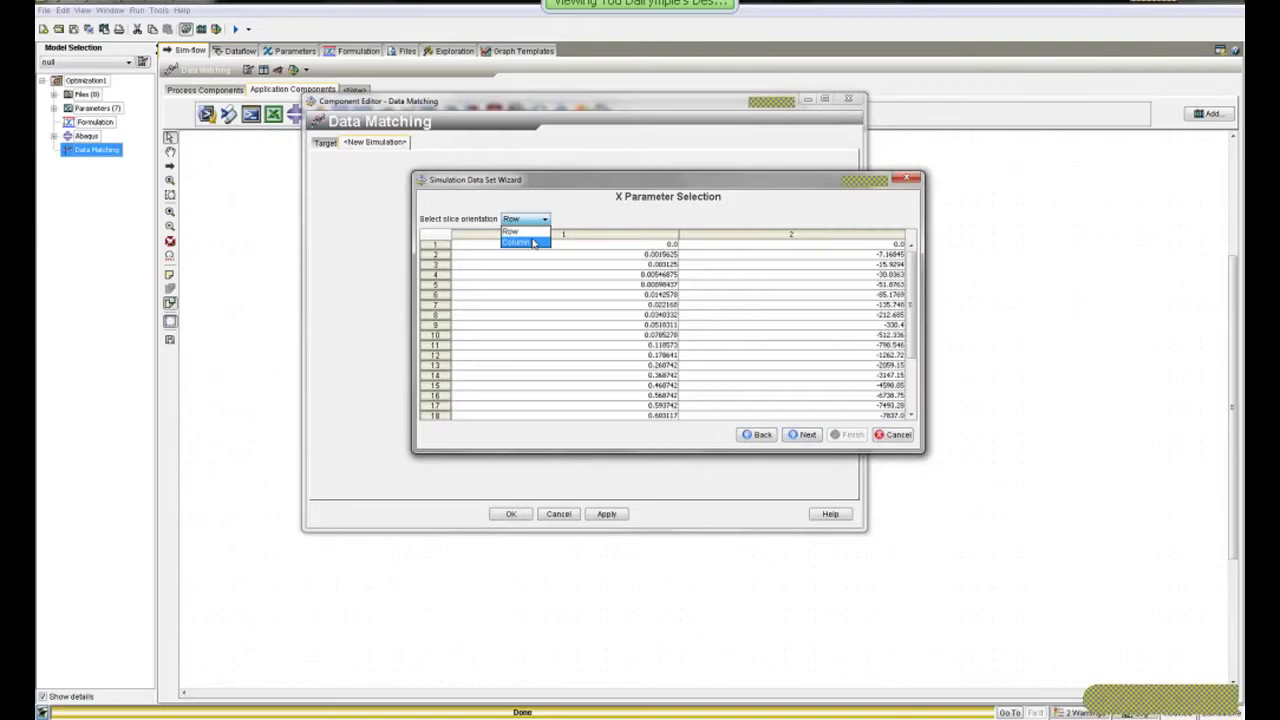
left_click(533, 242)
left_click(583, 300)
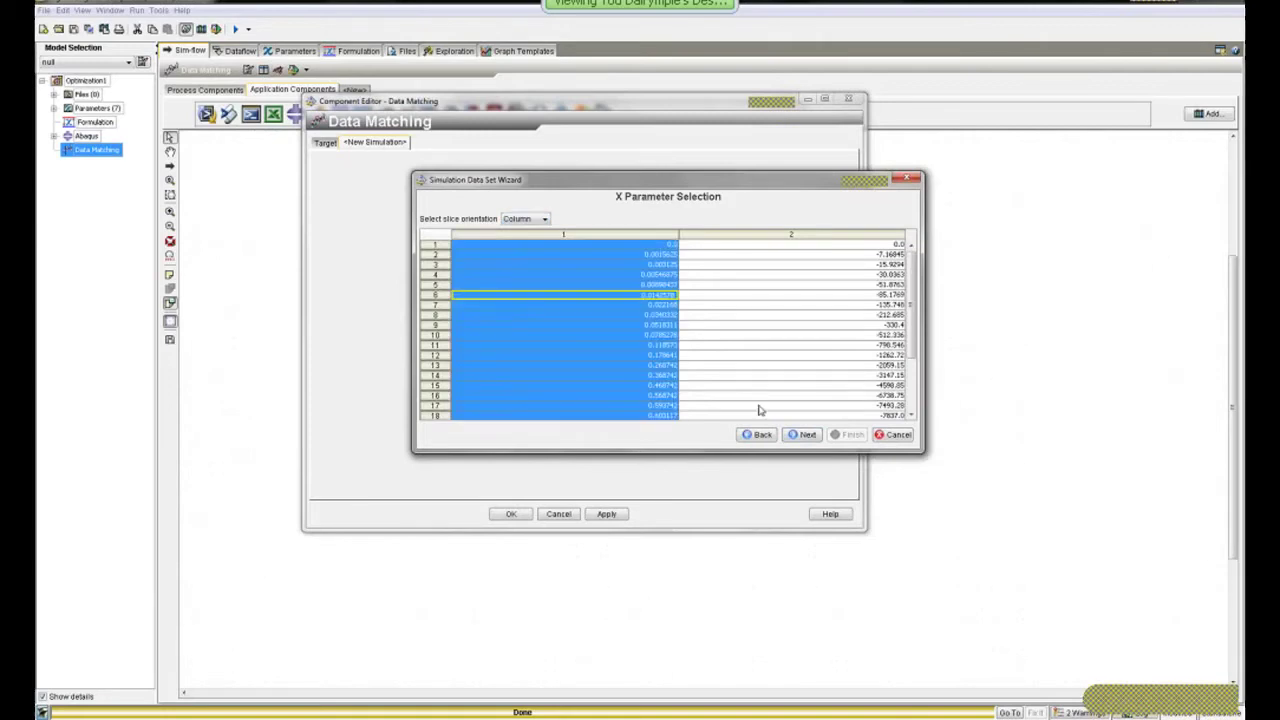
left_click(811, 438)
- Set the Y values to column 2 of the same RF2 history array and finish Simulation1
left_click(483, 244)
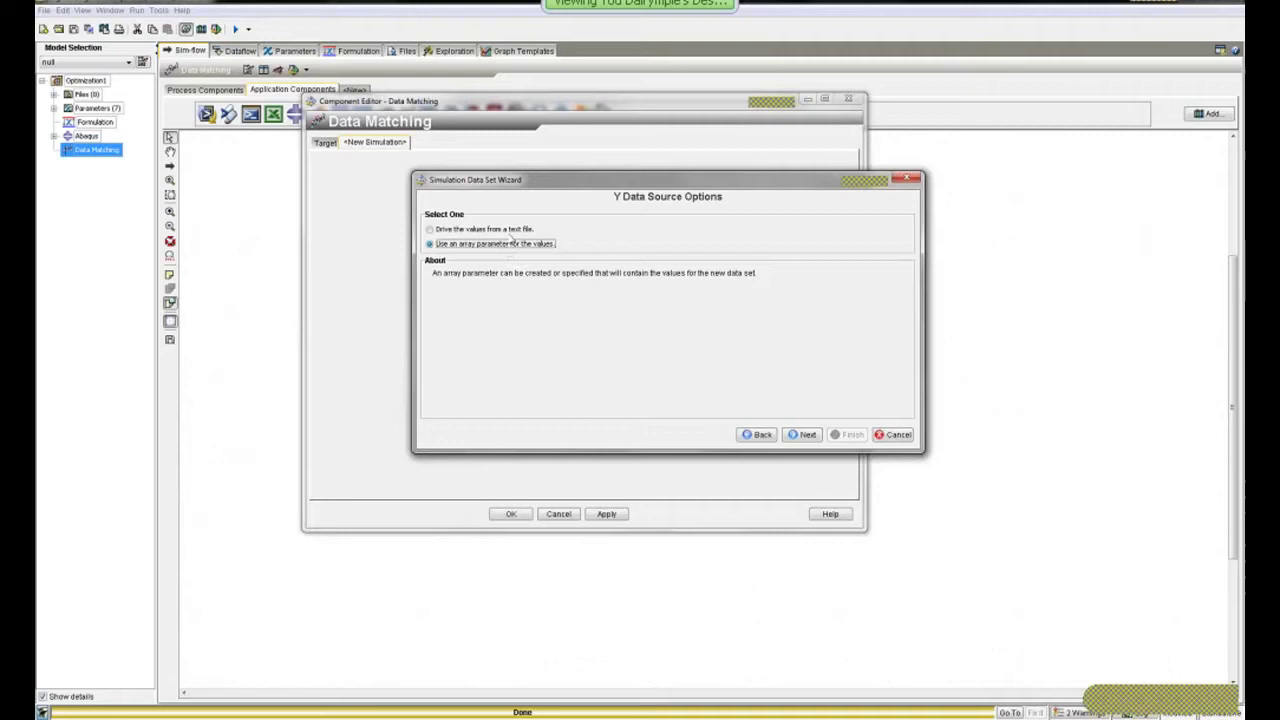
left_click(802, 435)
left_click(455, 261)
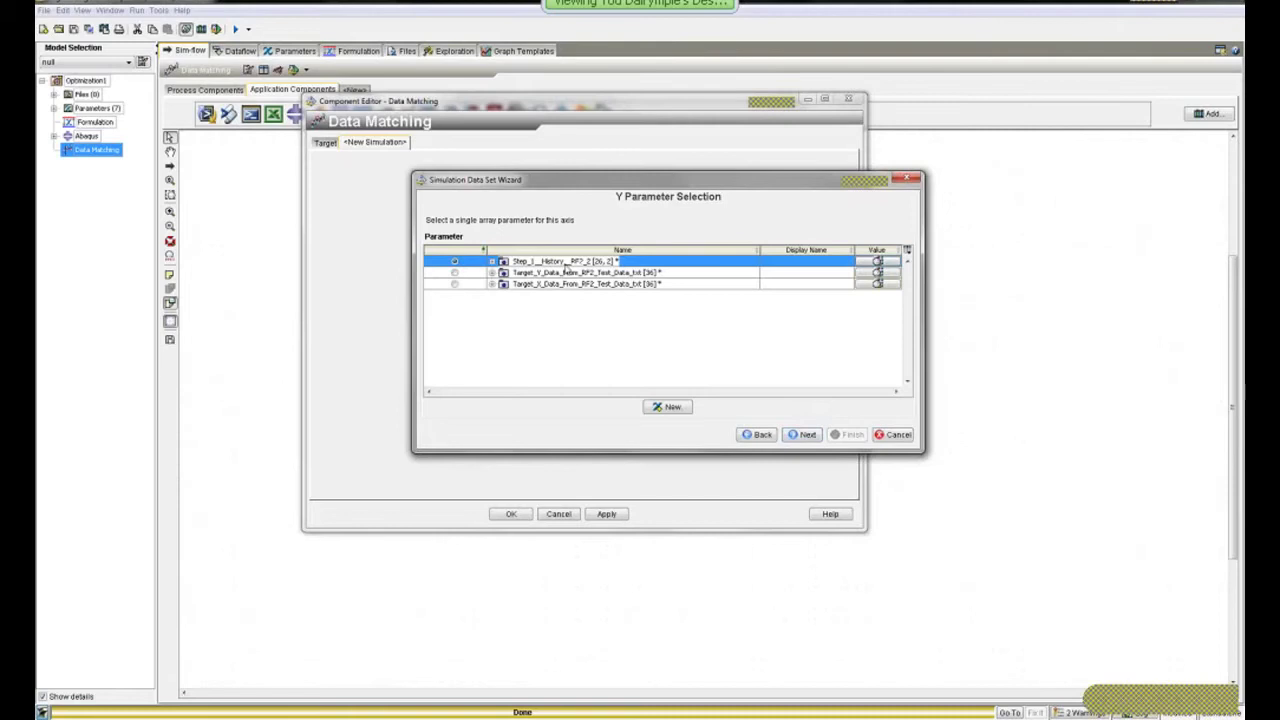
left_click(800, 435)
left_click(533, 222)
left_click(520, 245)
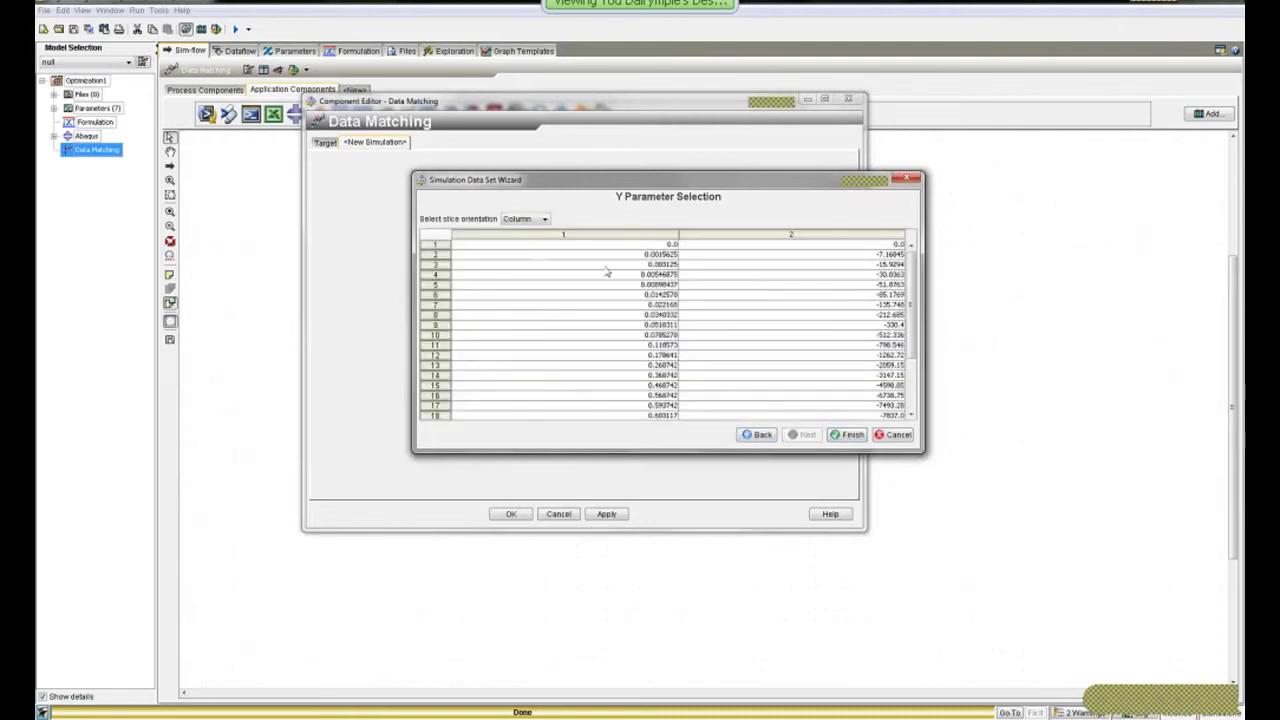
left_click(778, 304)
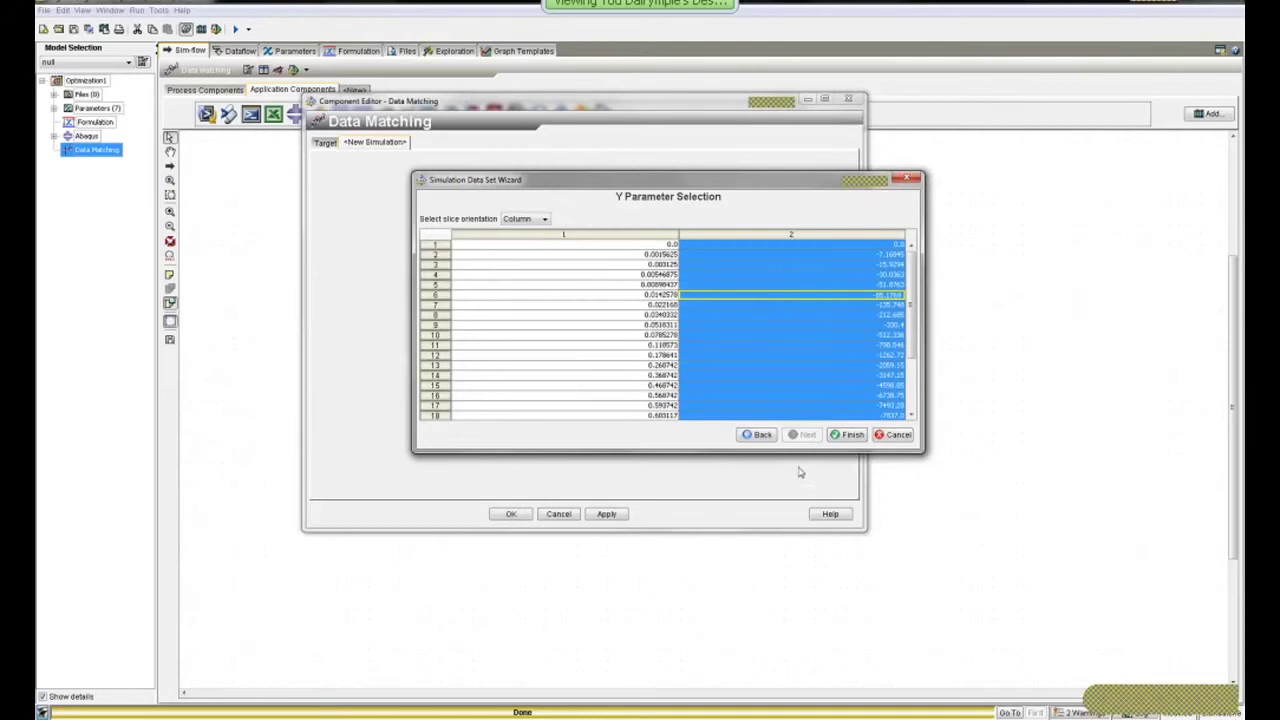
left_click(850, 435)
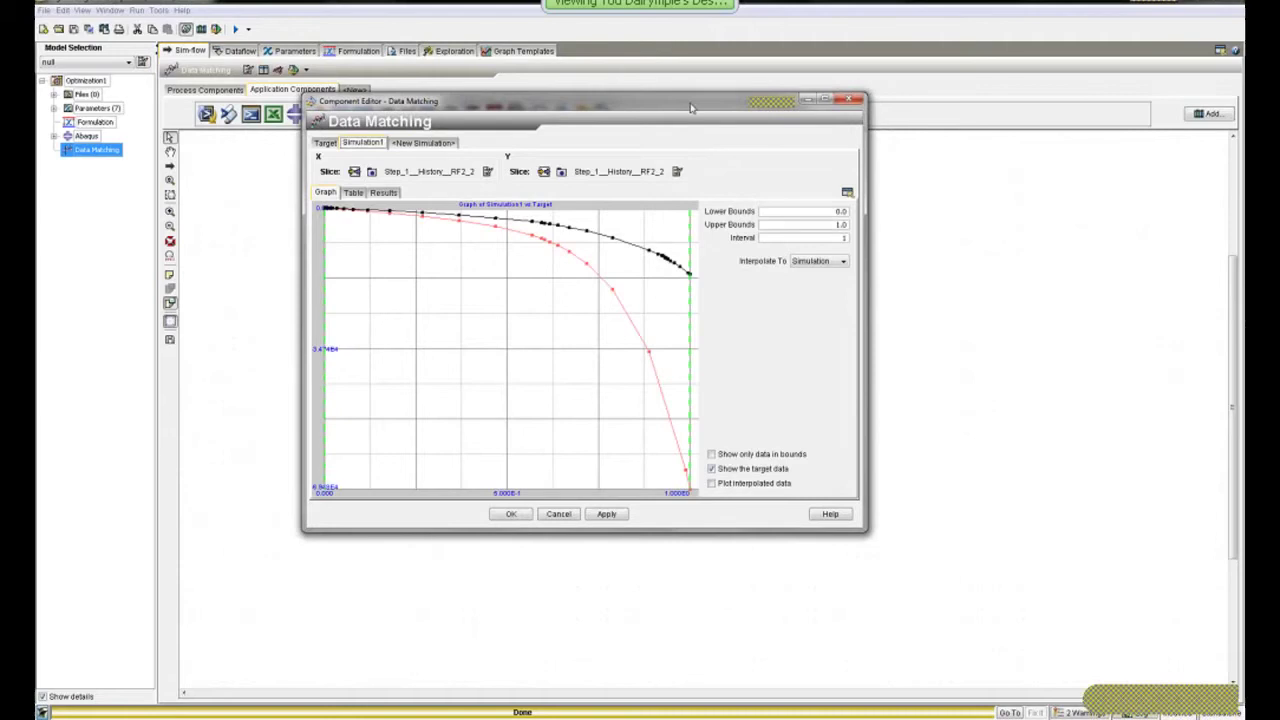
- Select Sum_YSqrDiff_Simulation1 under Results > Data Comparison as an output, then close the editor with OK
left_click_drag(690, 107, 734, 155)
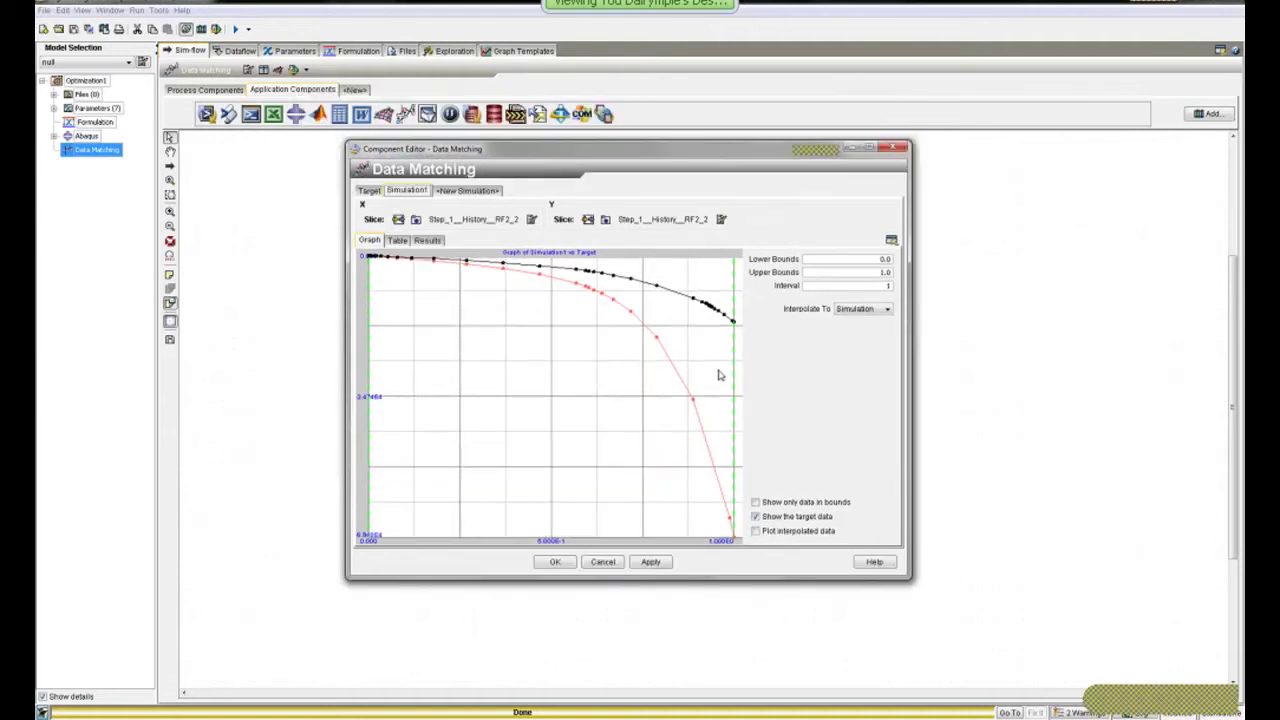
left_click(425, 243)
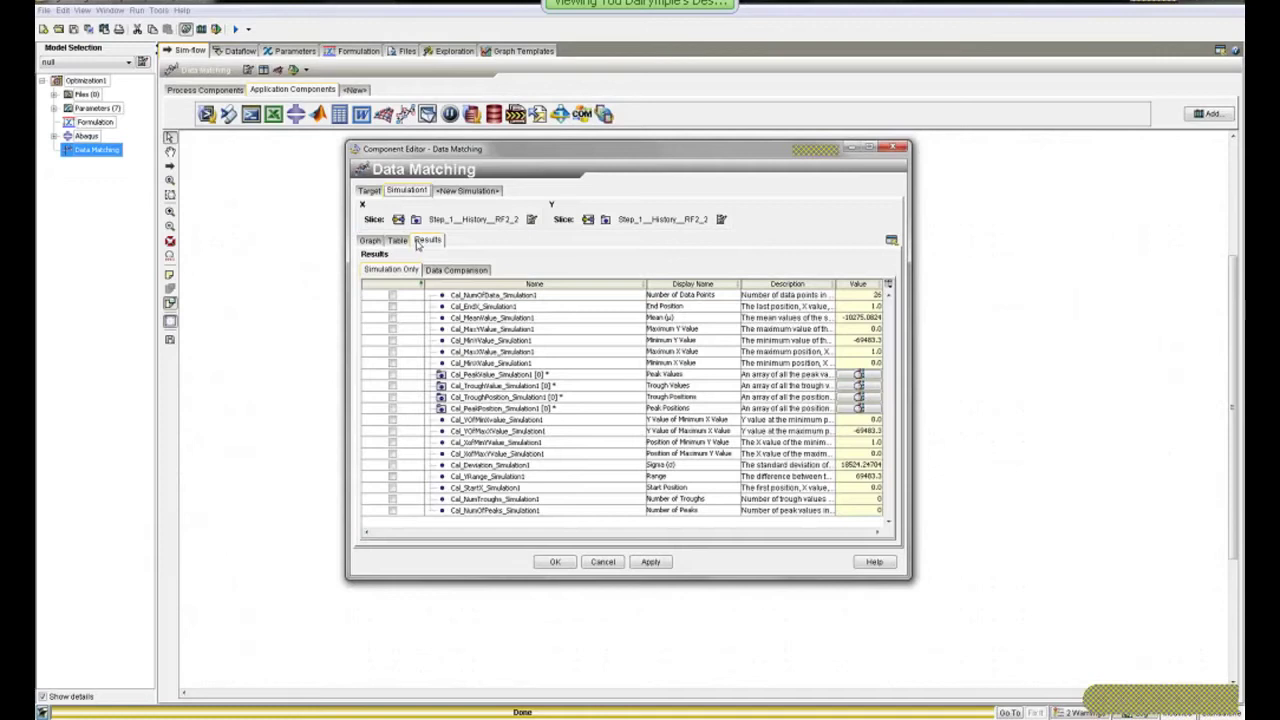
left_click(475, 272)
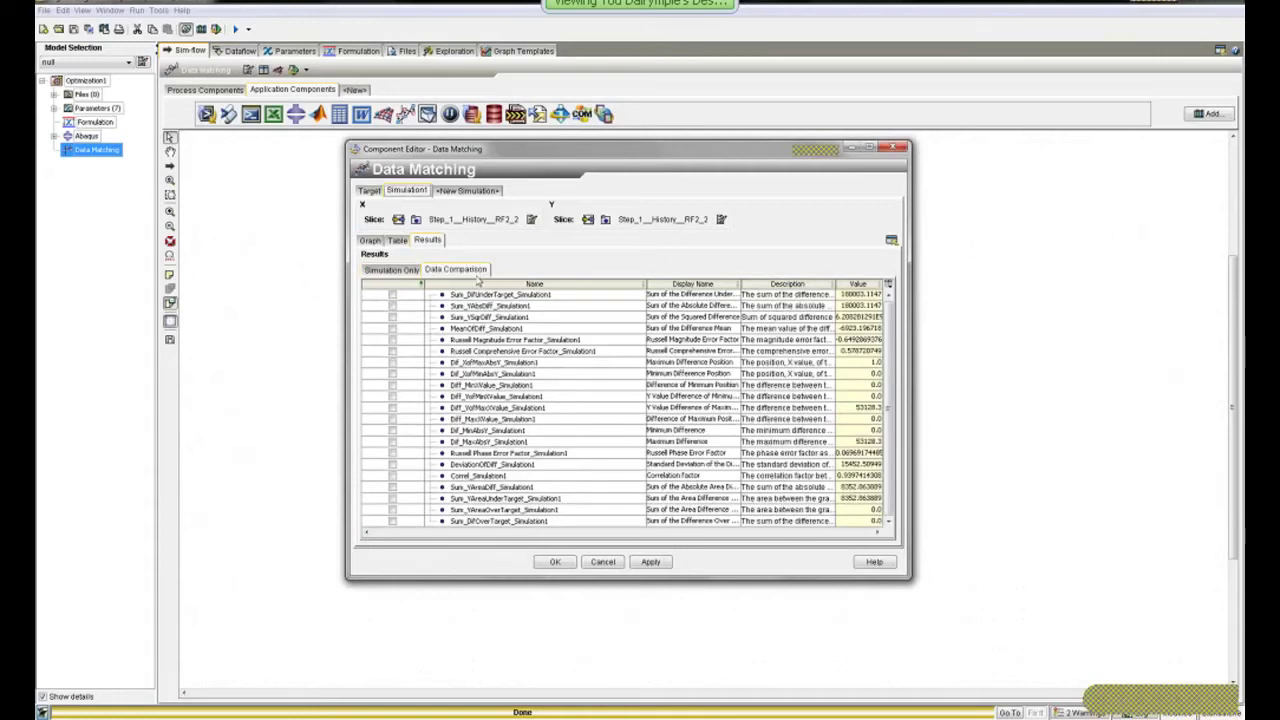
left_click(393, 318)
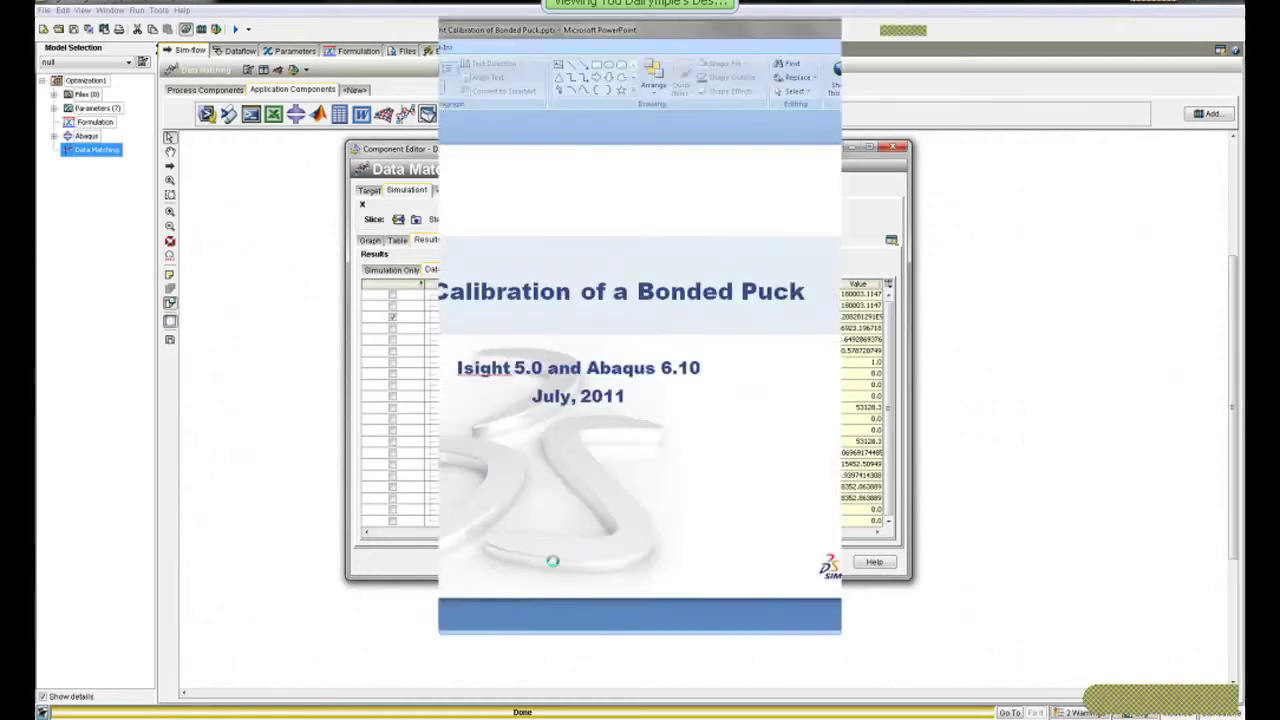
left_click(554, 563)
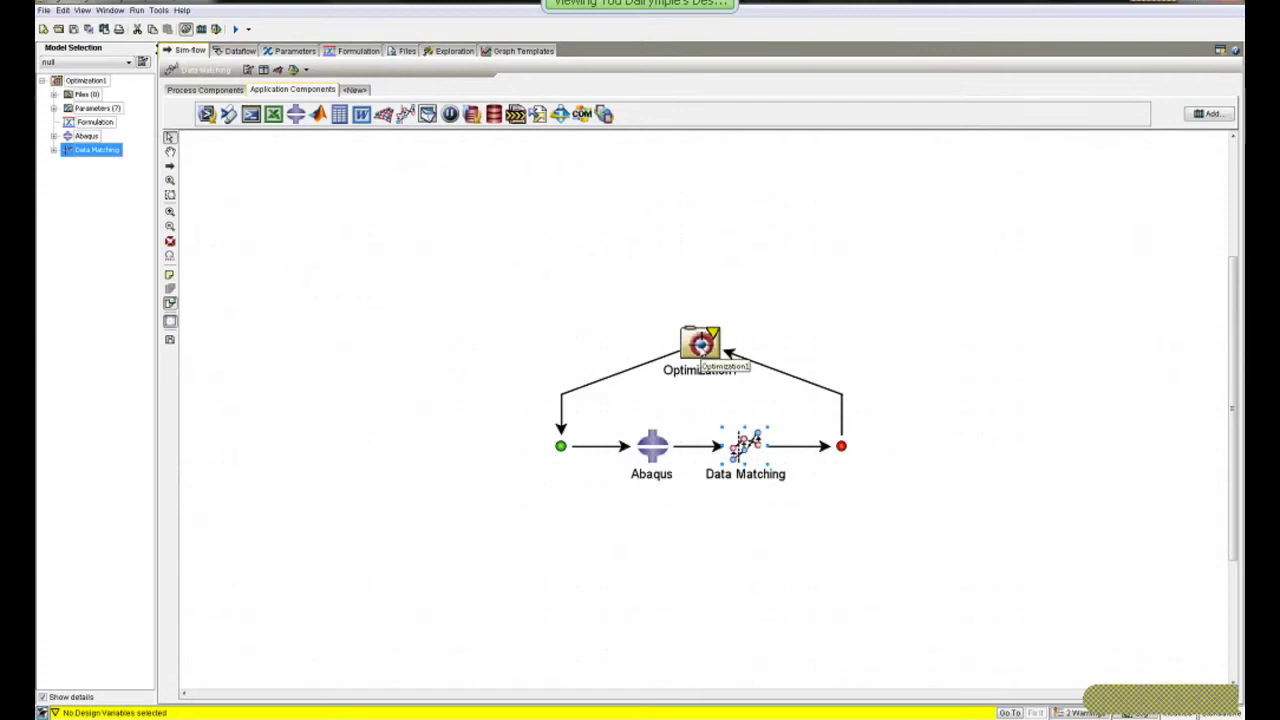
- Open the Optimization1 editor and pick Hooke-Jeeves from the Optimization Technique list
left_click(700, 342)
double_click(700, 343)
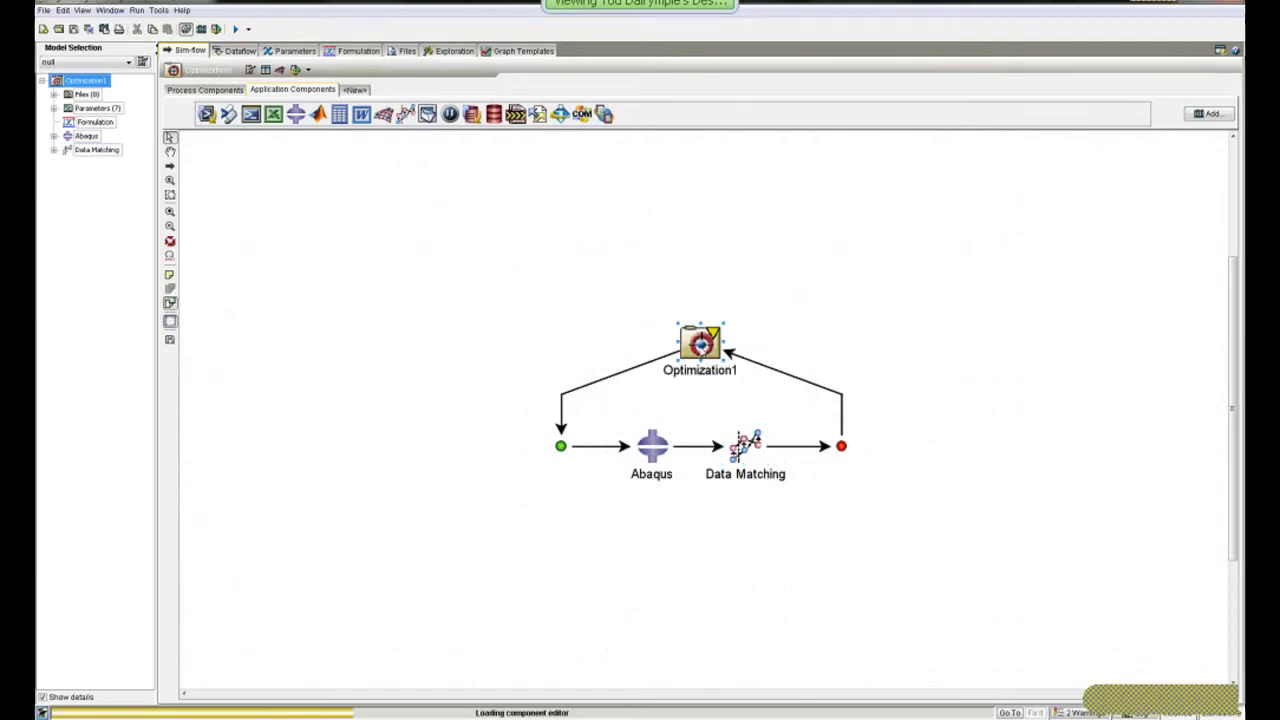
left_click(642, 276)
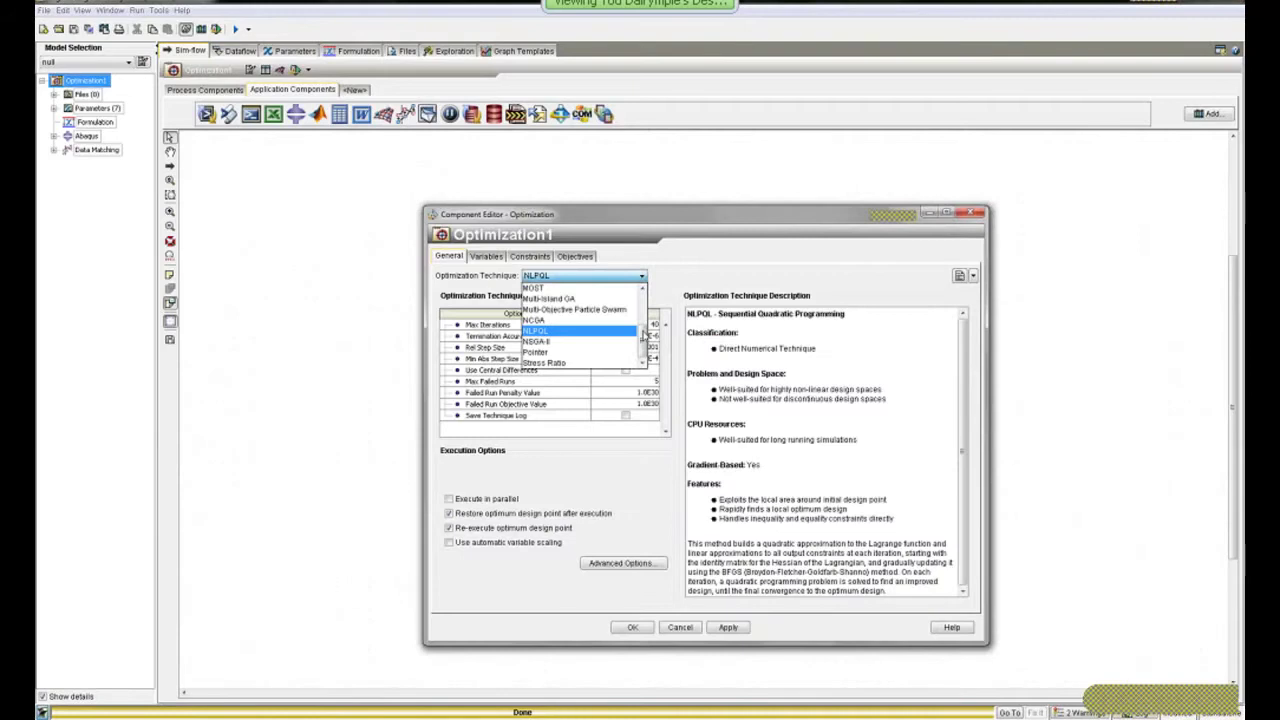
scroll(622, 310, "up", 2)
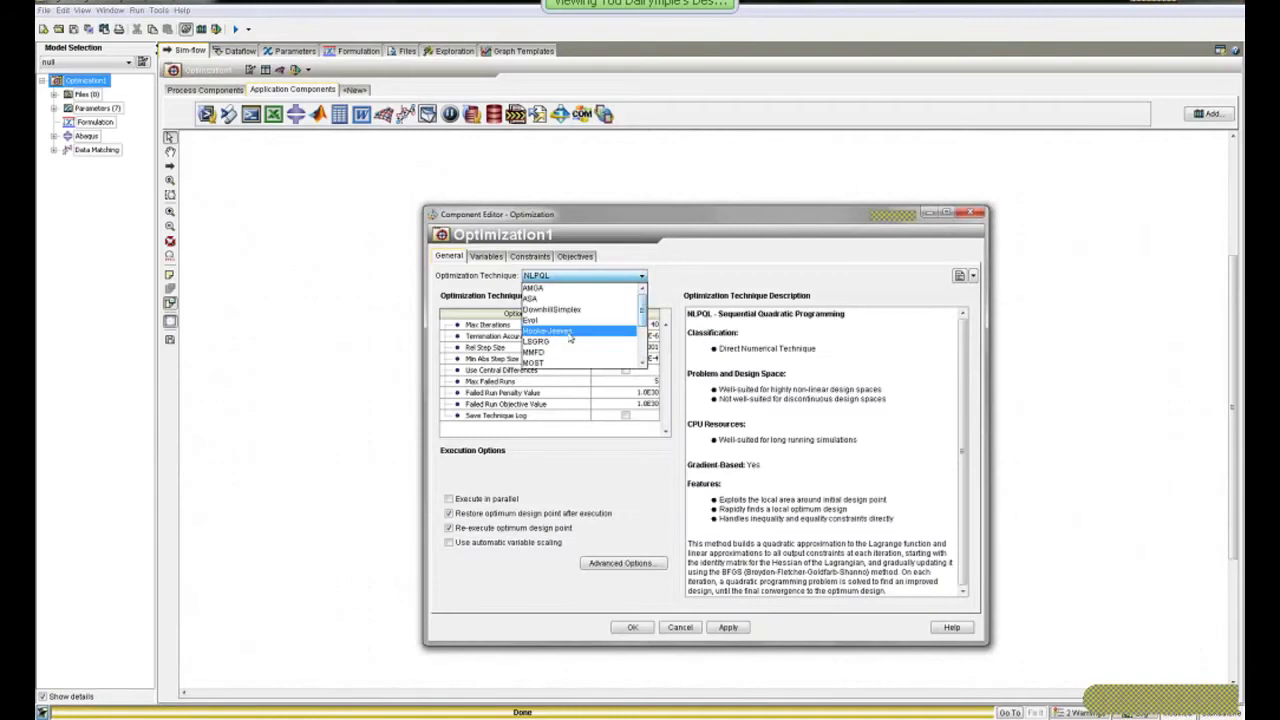
left_click(570, 338)
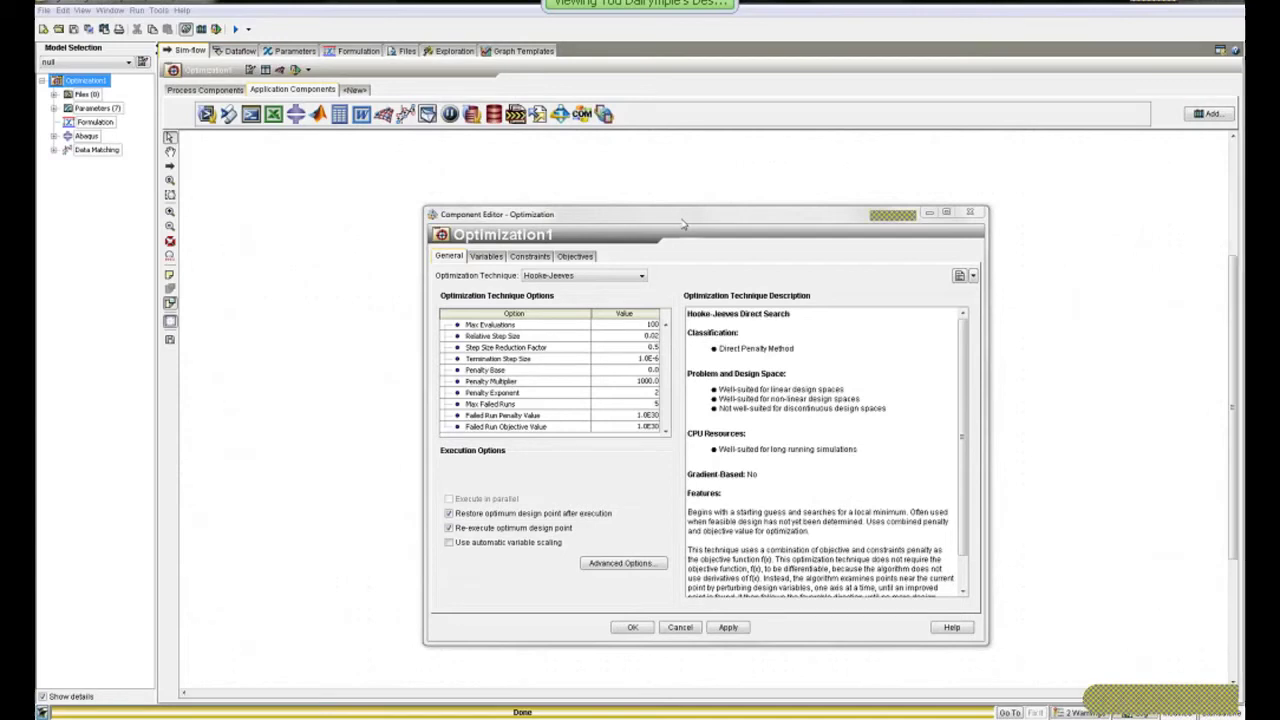
- Change the Hooke-Jeeves Relative Step Size on the General tab from 0.02 to 0.5
left_click_drag(683, 225, 633, 188)
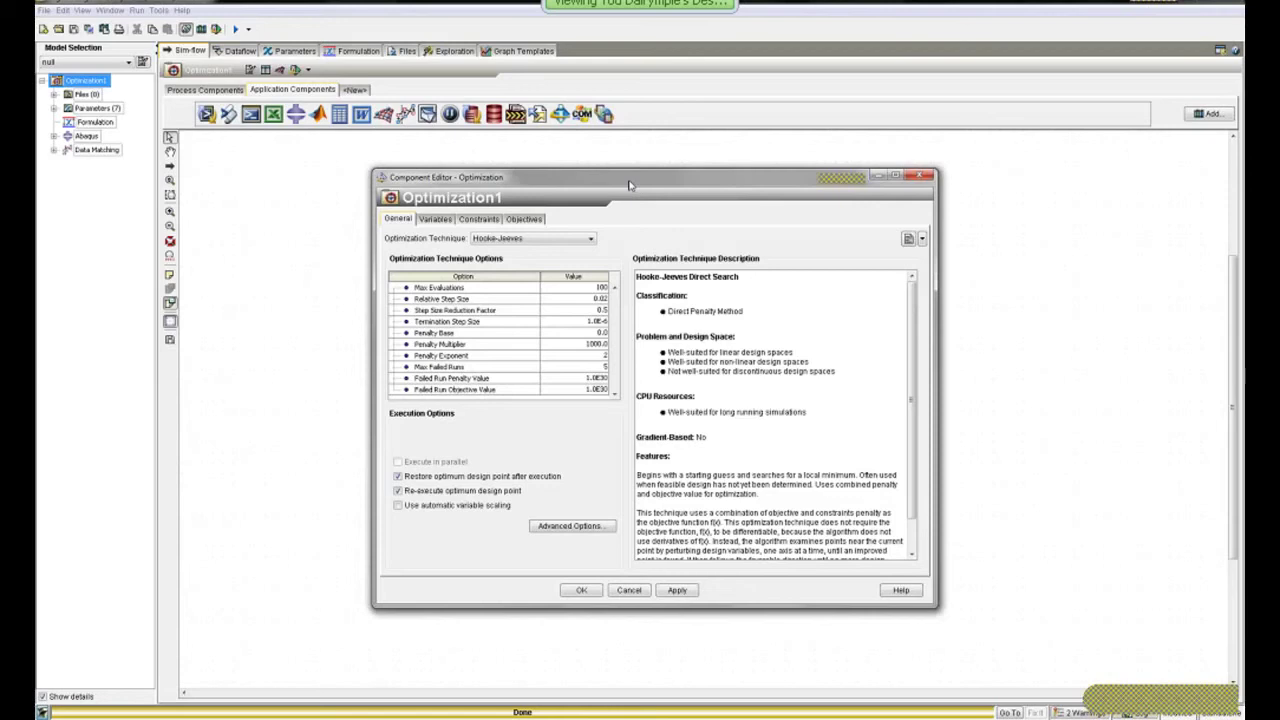
double_click(590, 299)
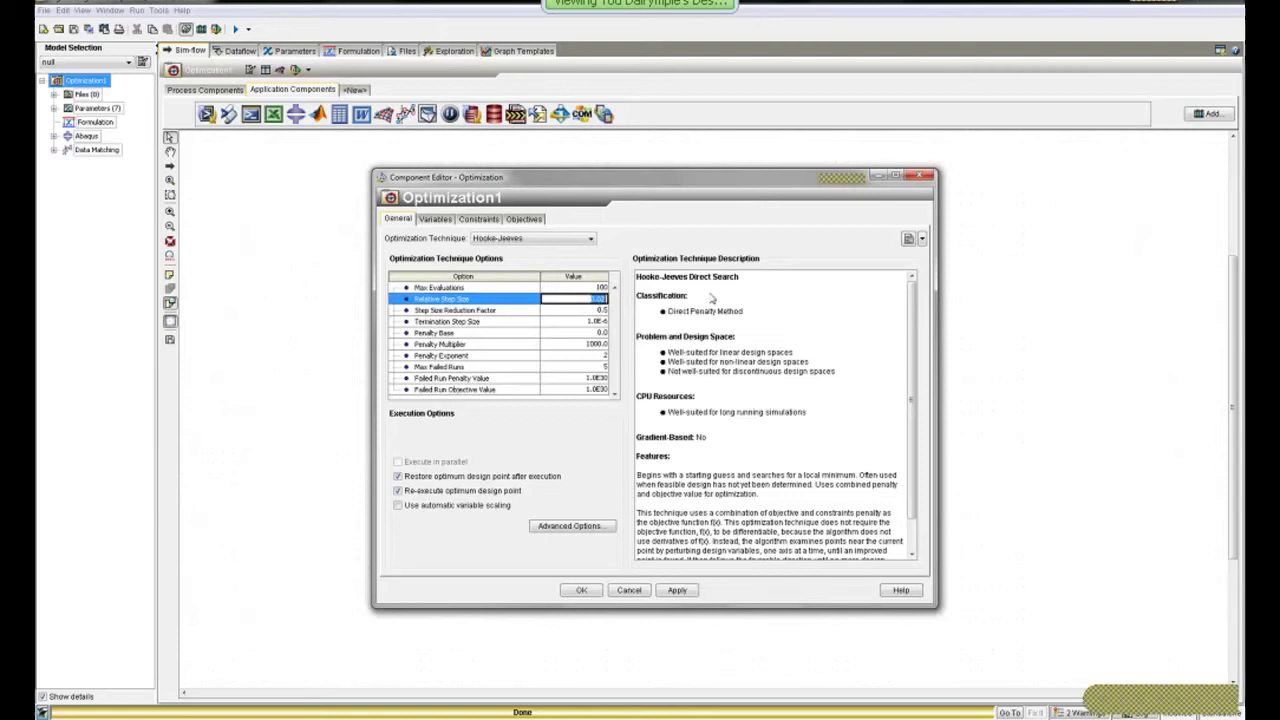
left_click(995, 311)
type("1")
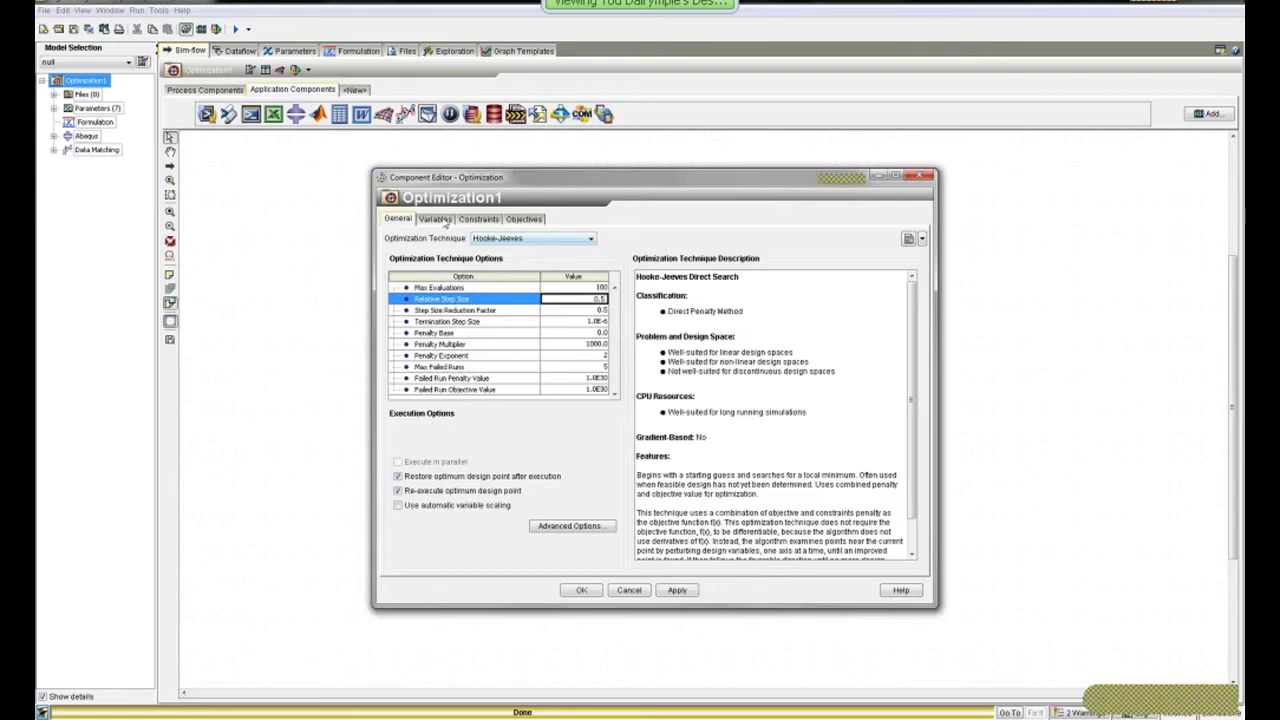
- Make Parameter_1_C10_Value, Parameter_2_C20_Value and Parameter_3_C30_Value design variables
left_click(436, 219)
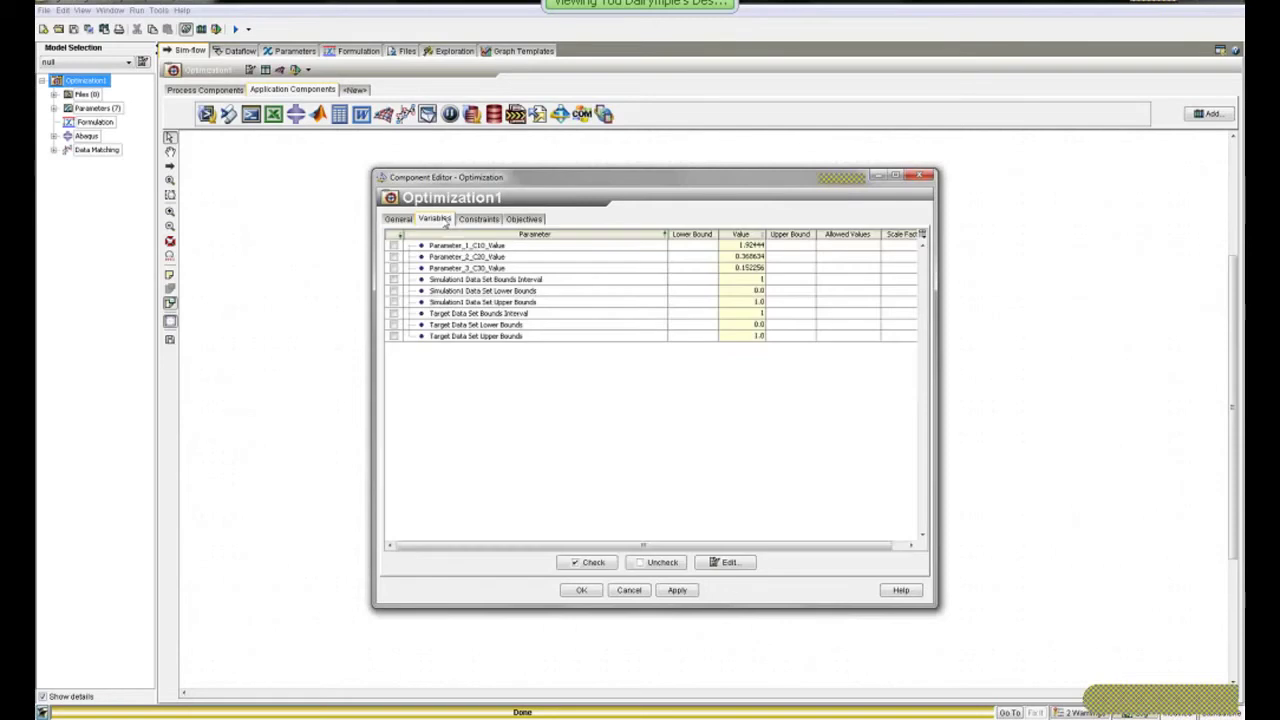
left_click(394, 246)
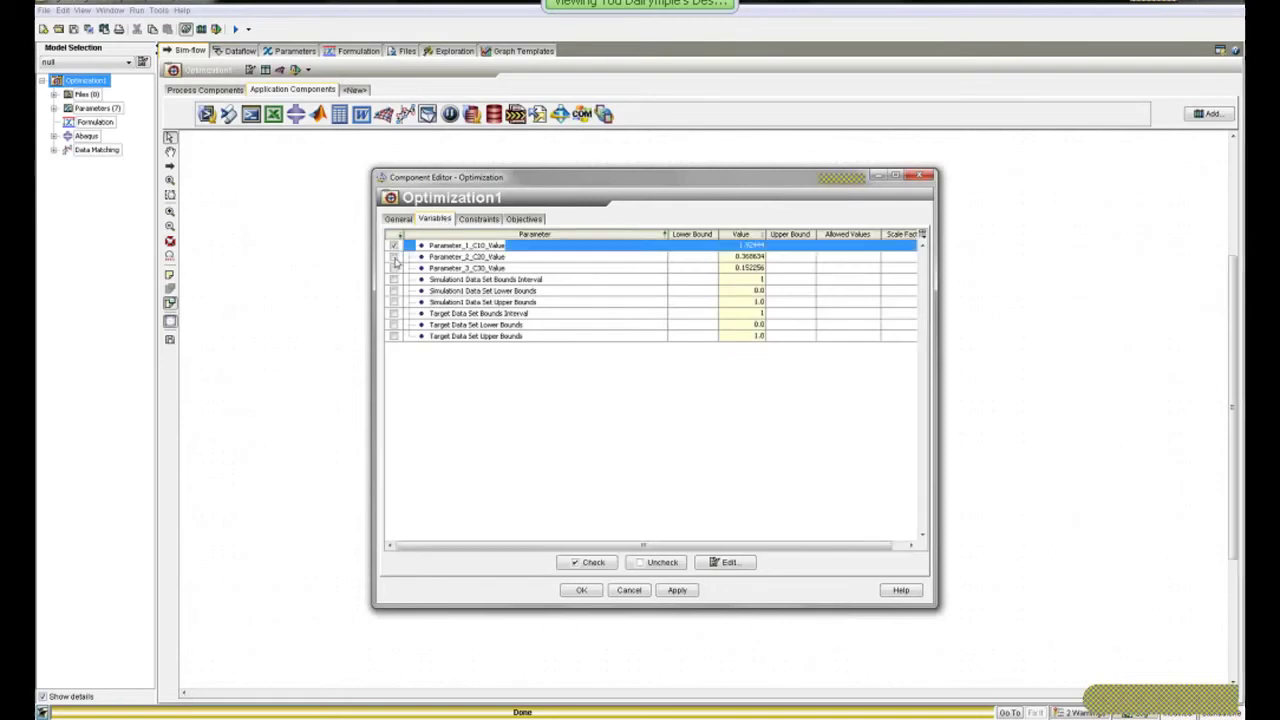
left_click(394, 257)
left_click(394, 268)
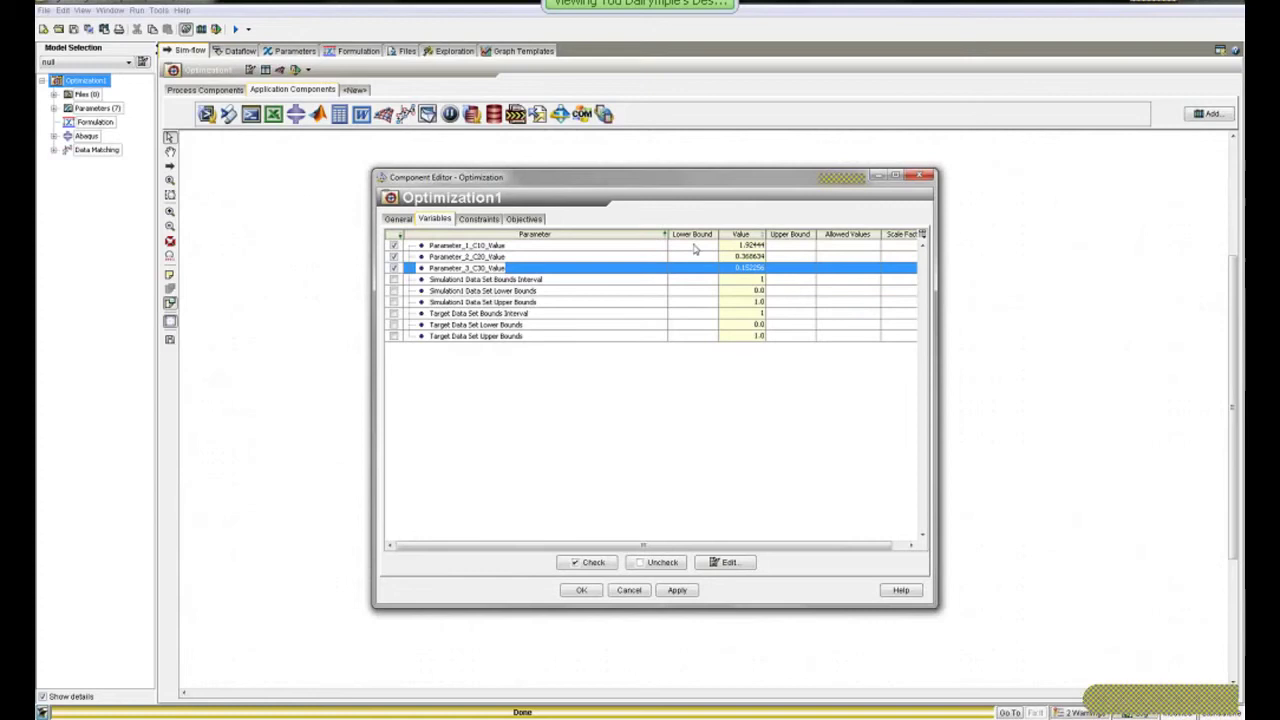
- Set lower bounds of 0.8 for C10 and 0.0 for C20 and C30
double_click(694, 247)
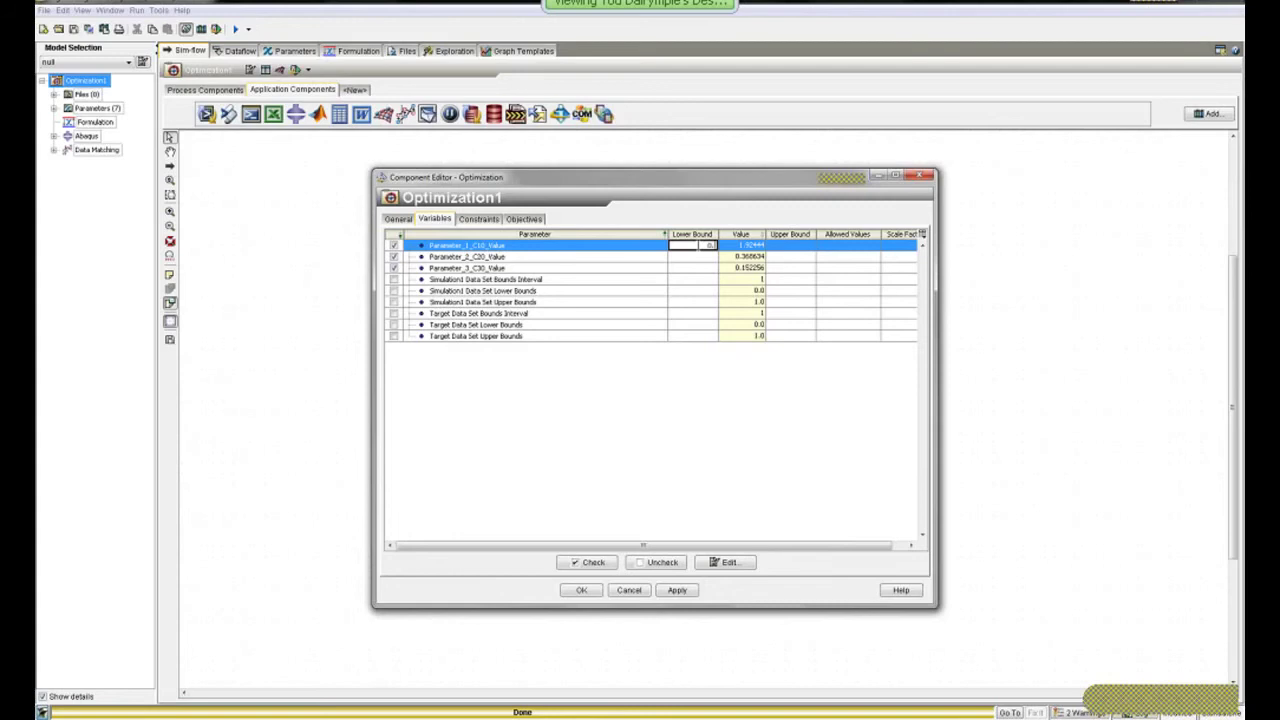
type("8")
key("Return")
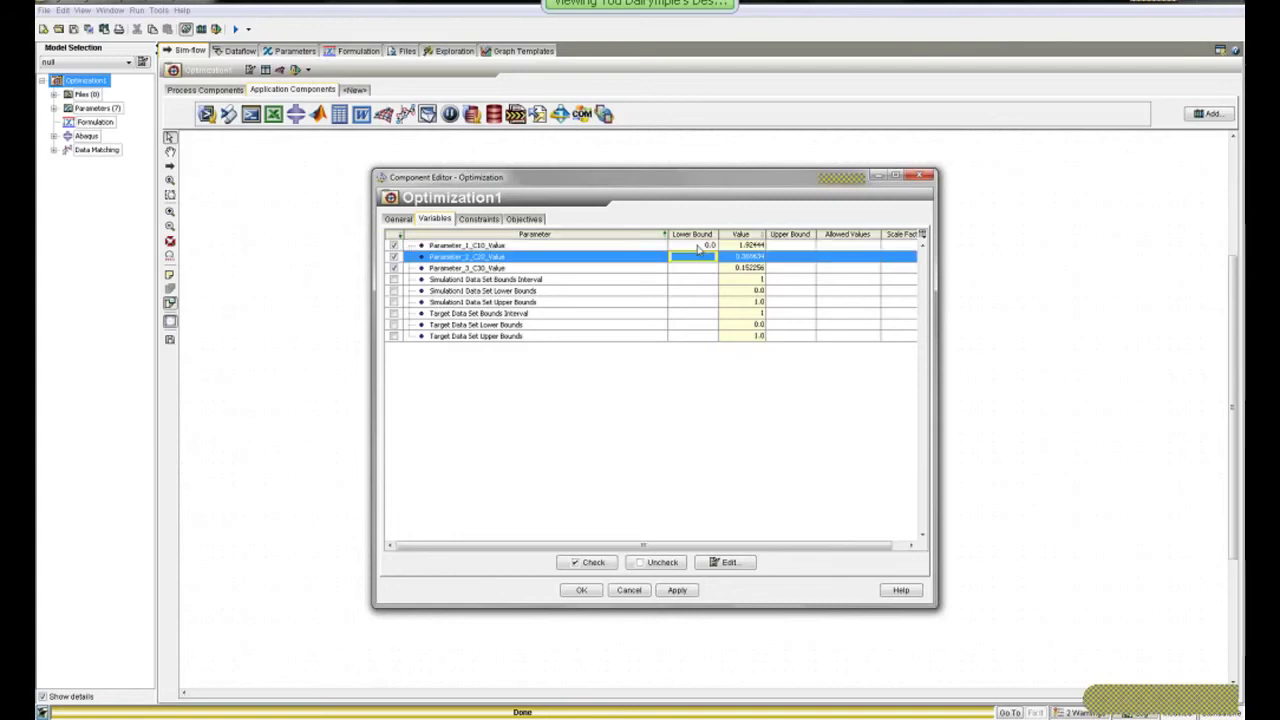
type("0.0")
key("Return")
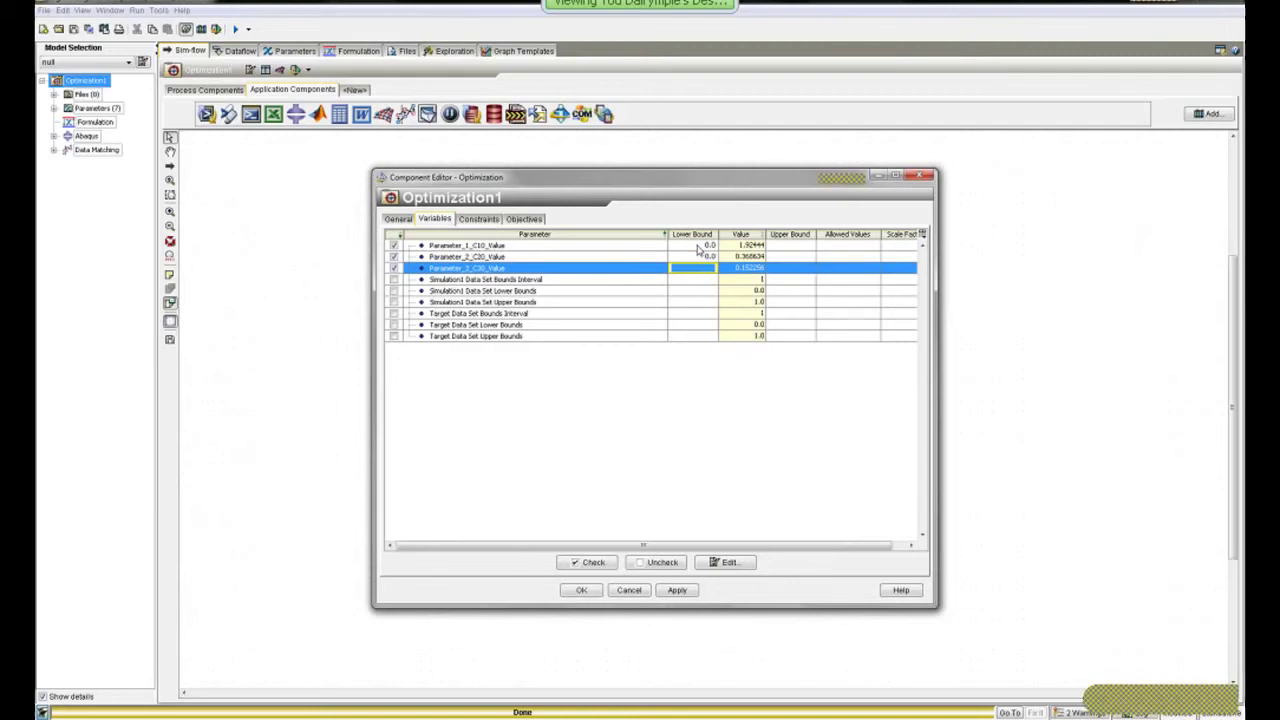
type("0.0")
- Set upper bounds of 1.92444 for C10 and 0.5 for C20 and C30
left_click(792, 247)
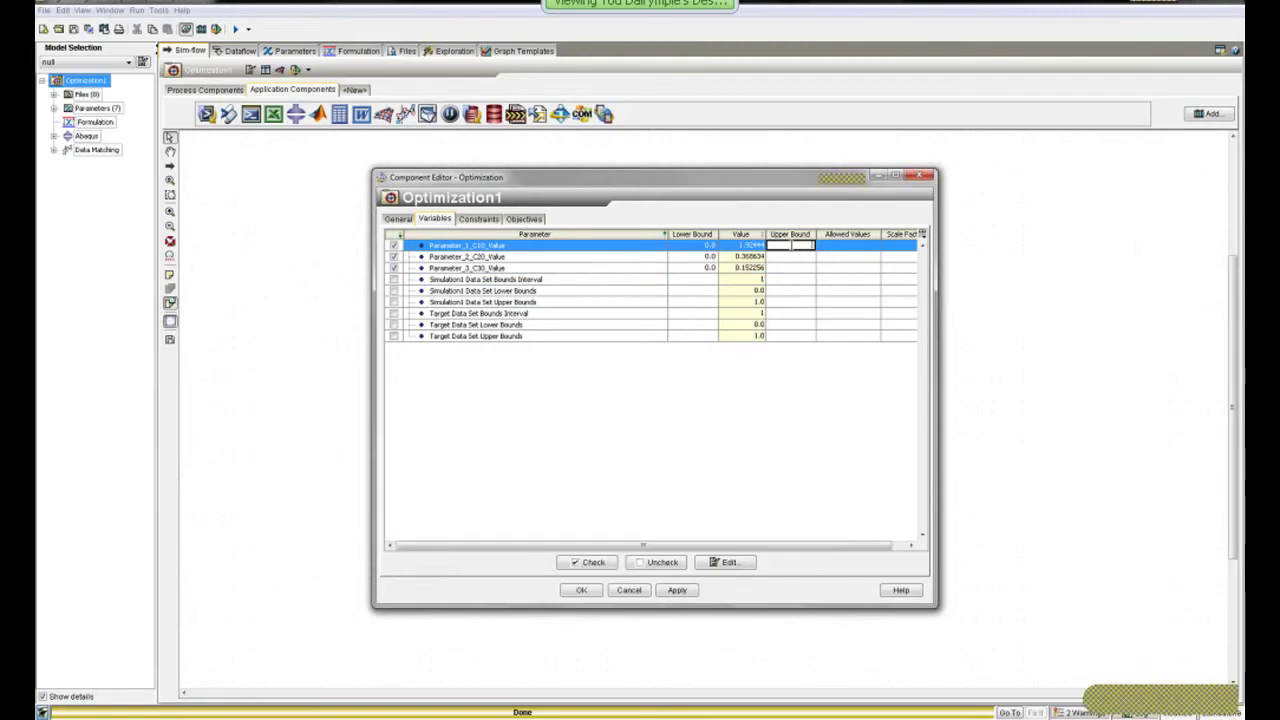
type("1.92")
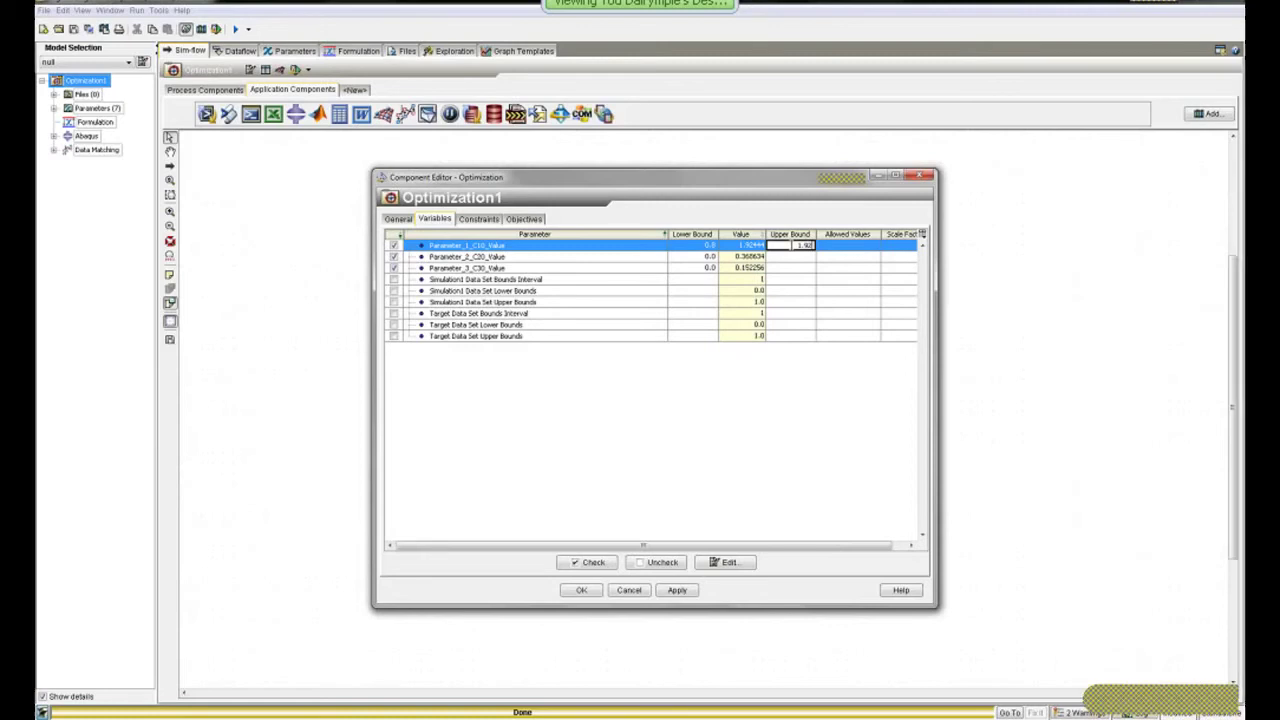
type("44")
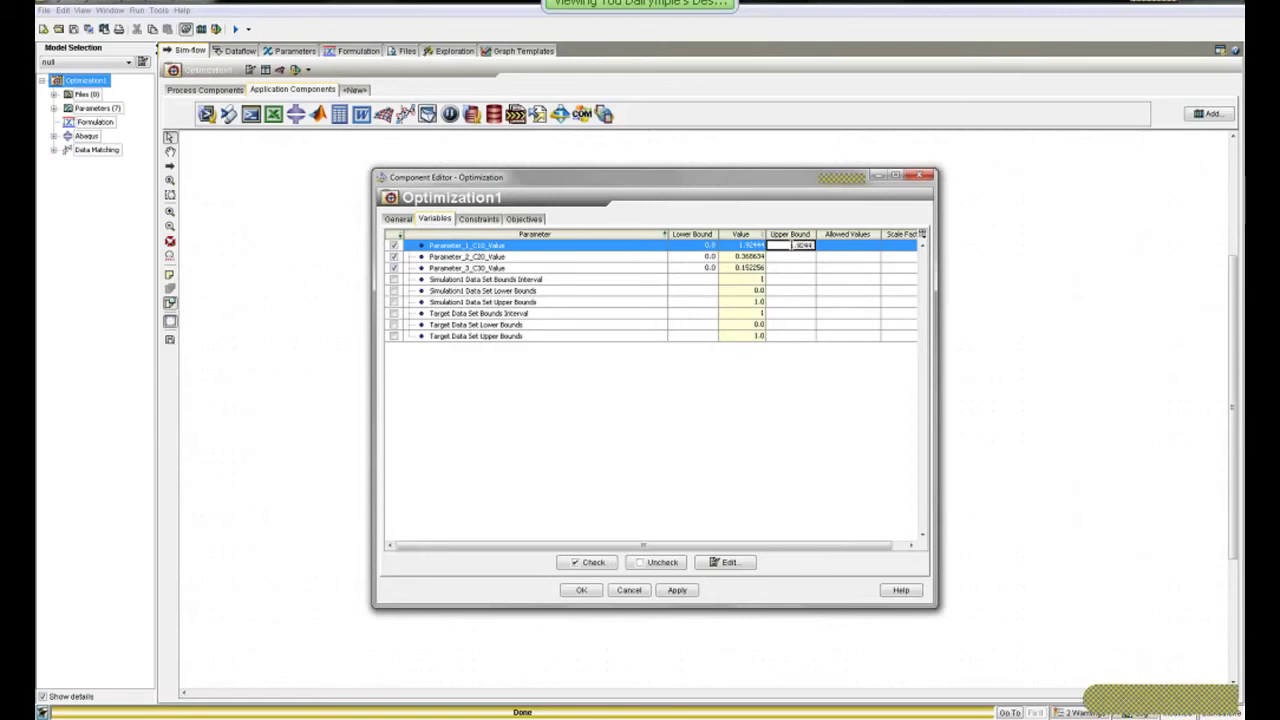
type("4")
left_click(792, 257)
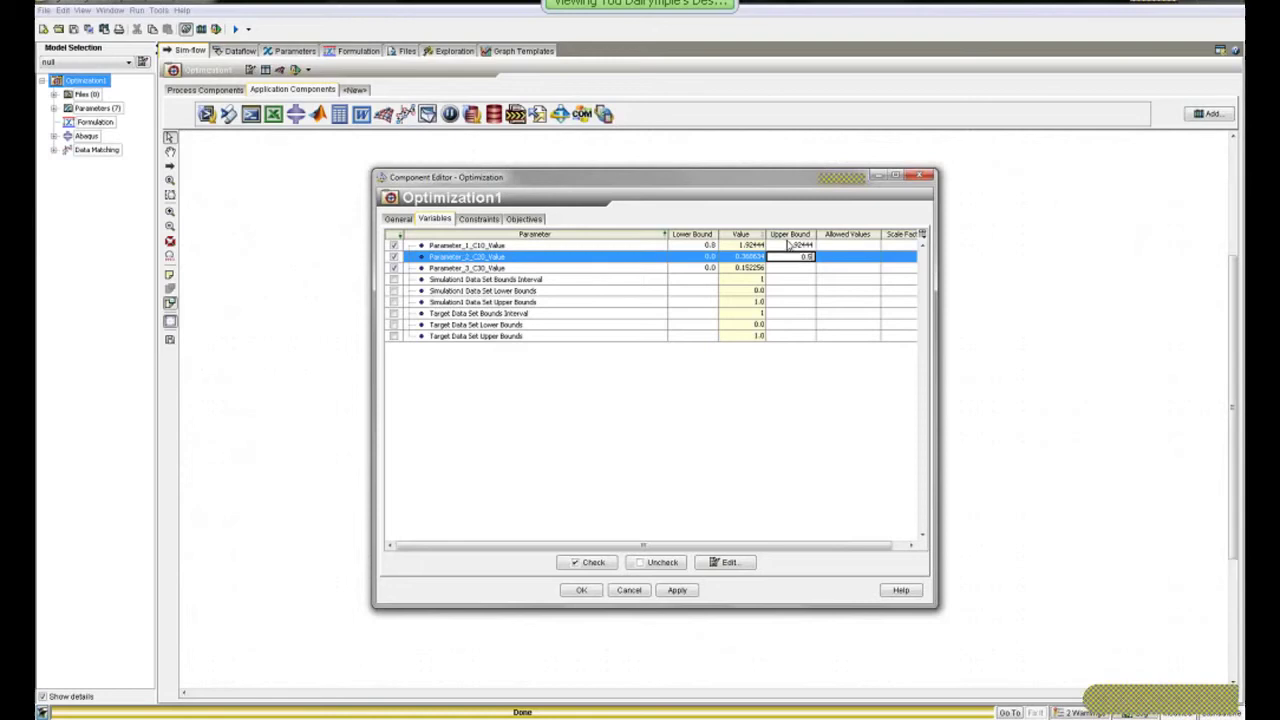
left_click(800, 268)
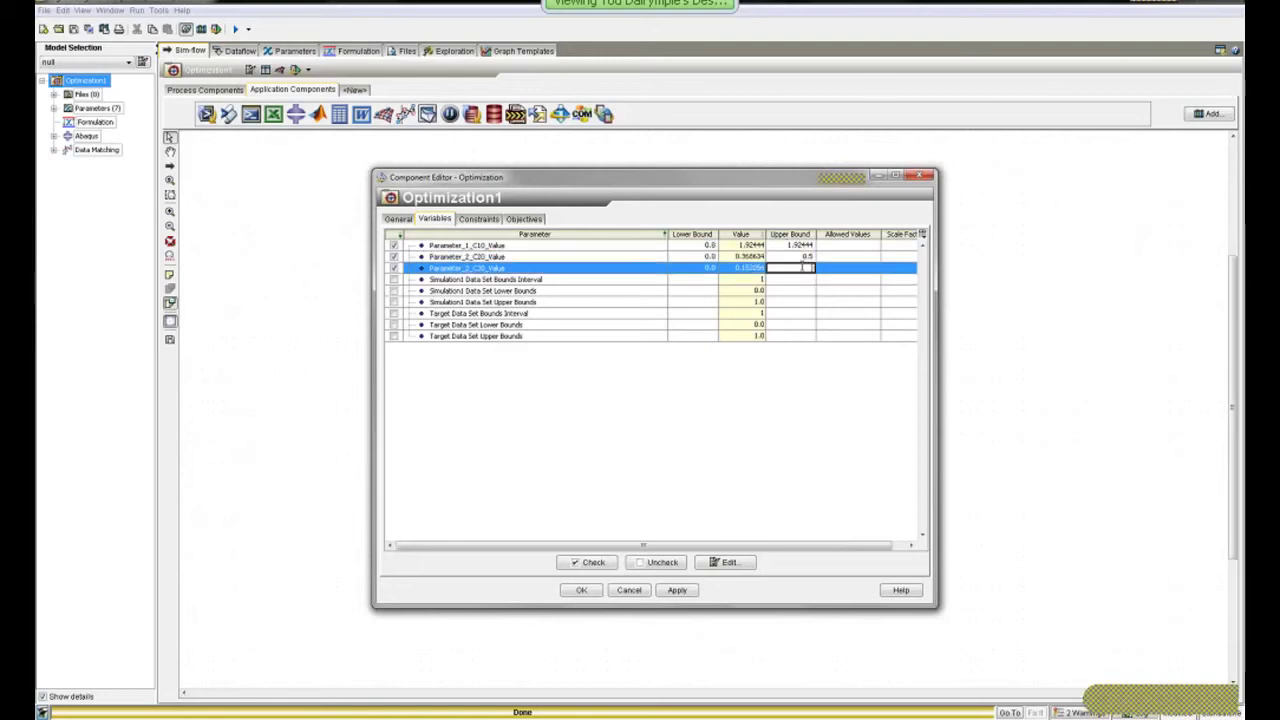
type("1.0")
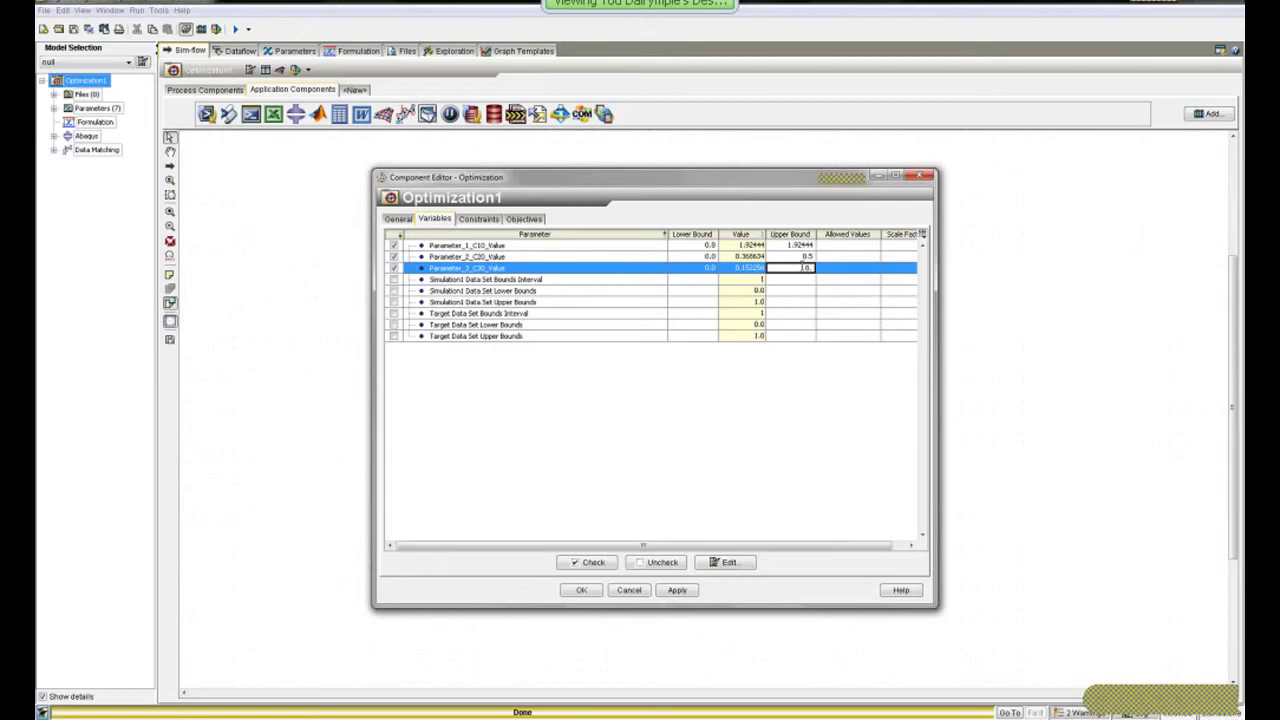
type("5")
left_click_drag(738, 182, 720, 169)
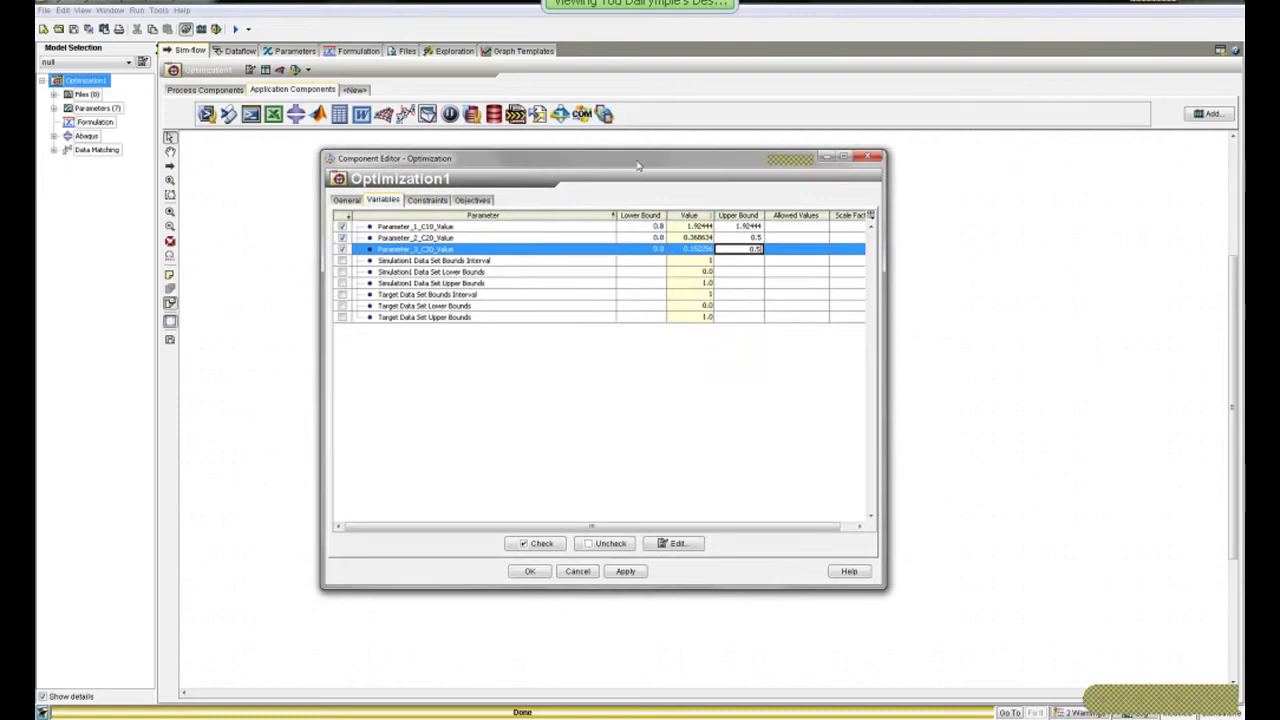
- Make minimizing Sum_YSqDiff_Simulation1 the objective, apply it, and select the Data Matching component
left_click(427, 200)
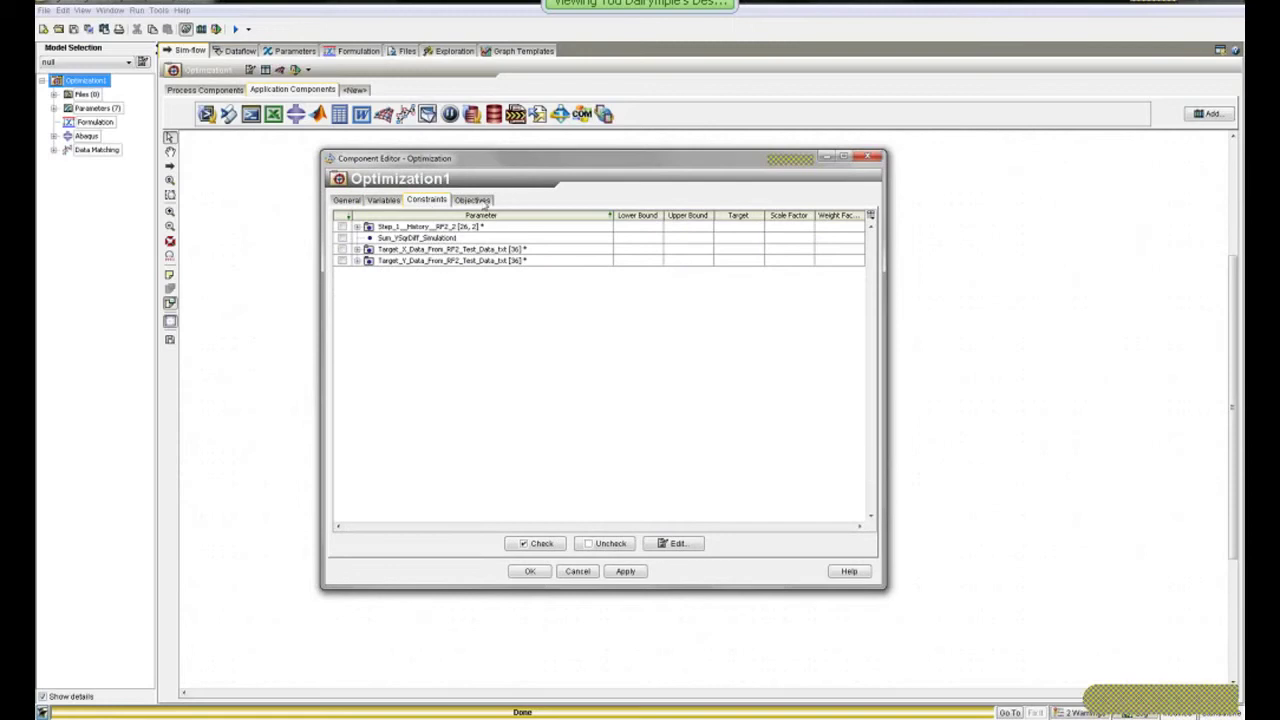
left_click(472, 200)
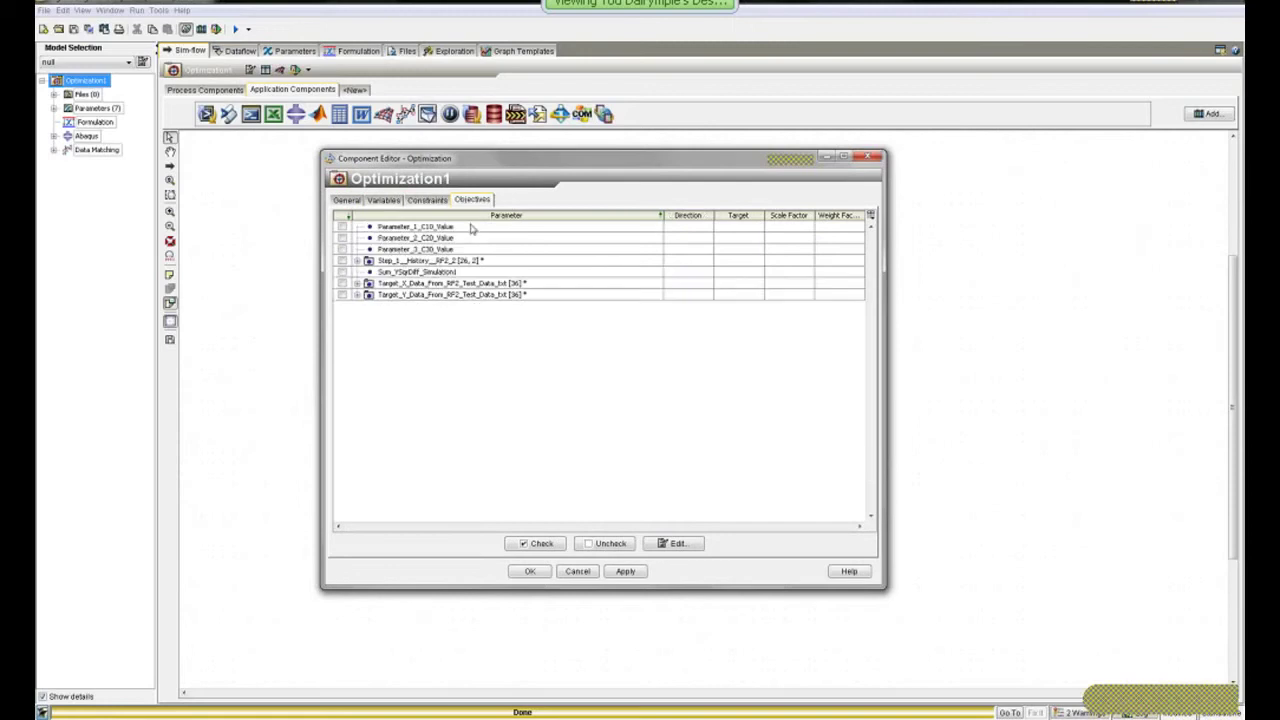
left_click(344, 272)
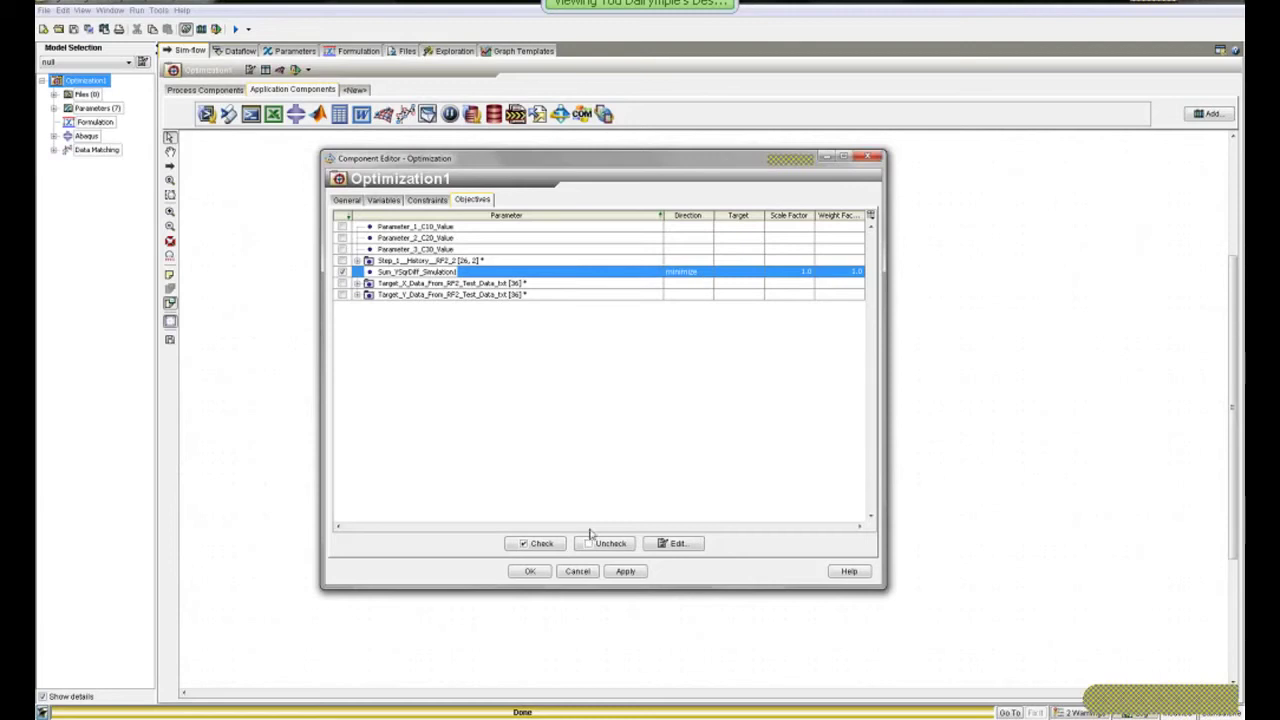
left_click(539, 575)
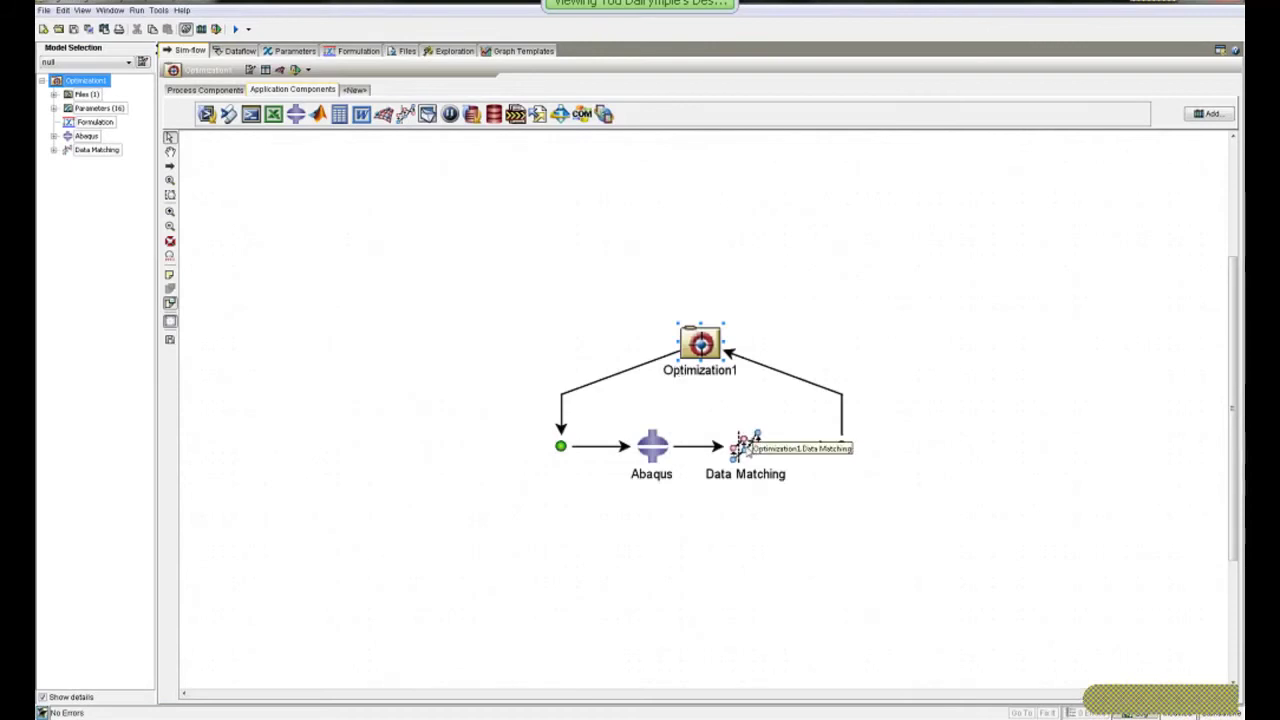
left_click(745, 442)
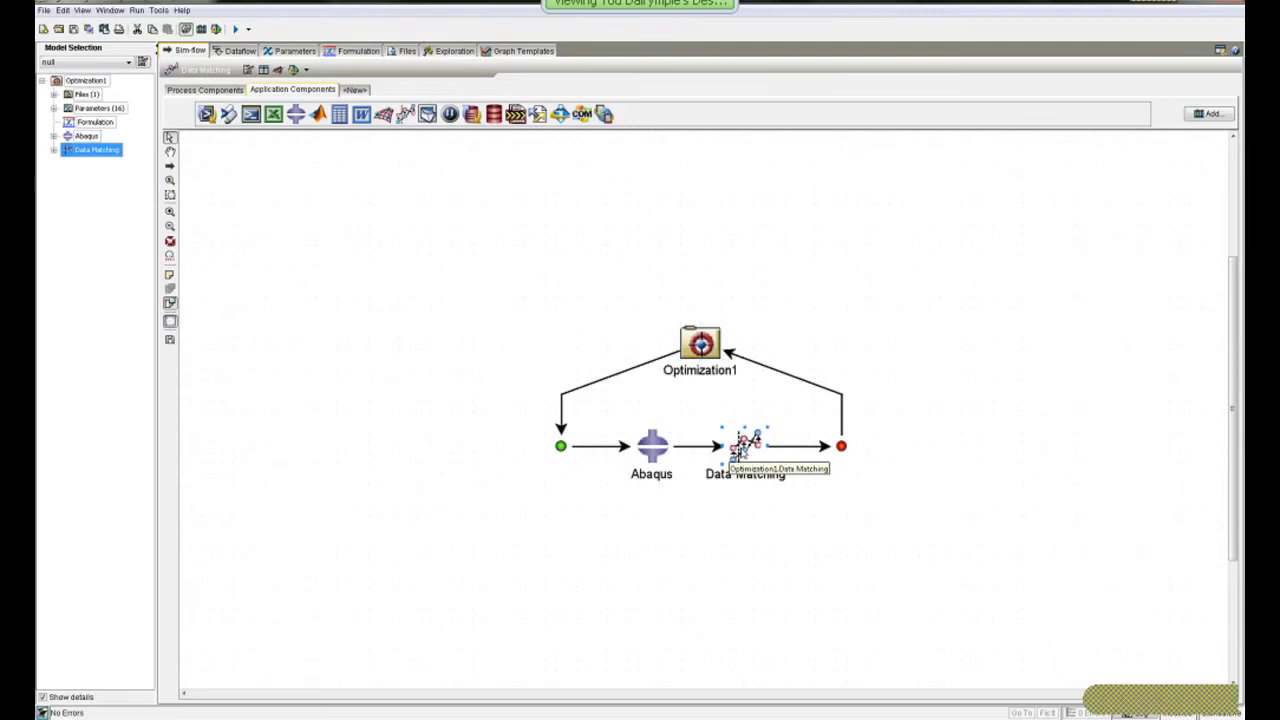
- Create a History Graph of Sum_YSqDiff_Simulation1 with a logarithmic Y axis in Graph Templates
left_click(521, 51)
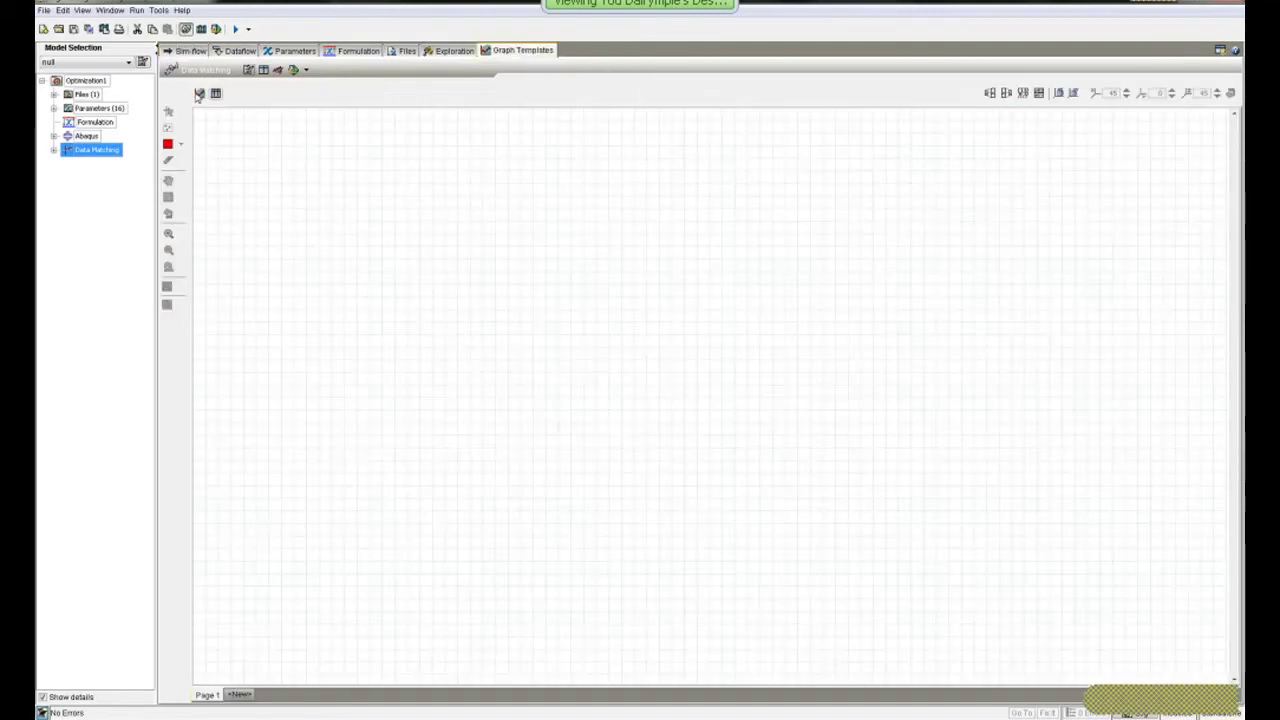
left_click(199, 94)
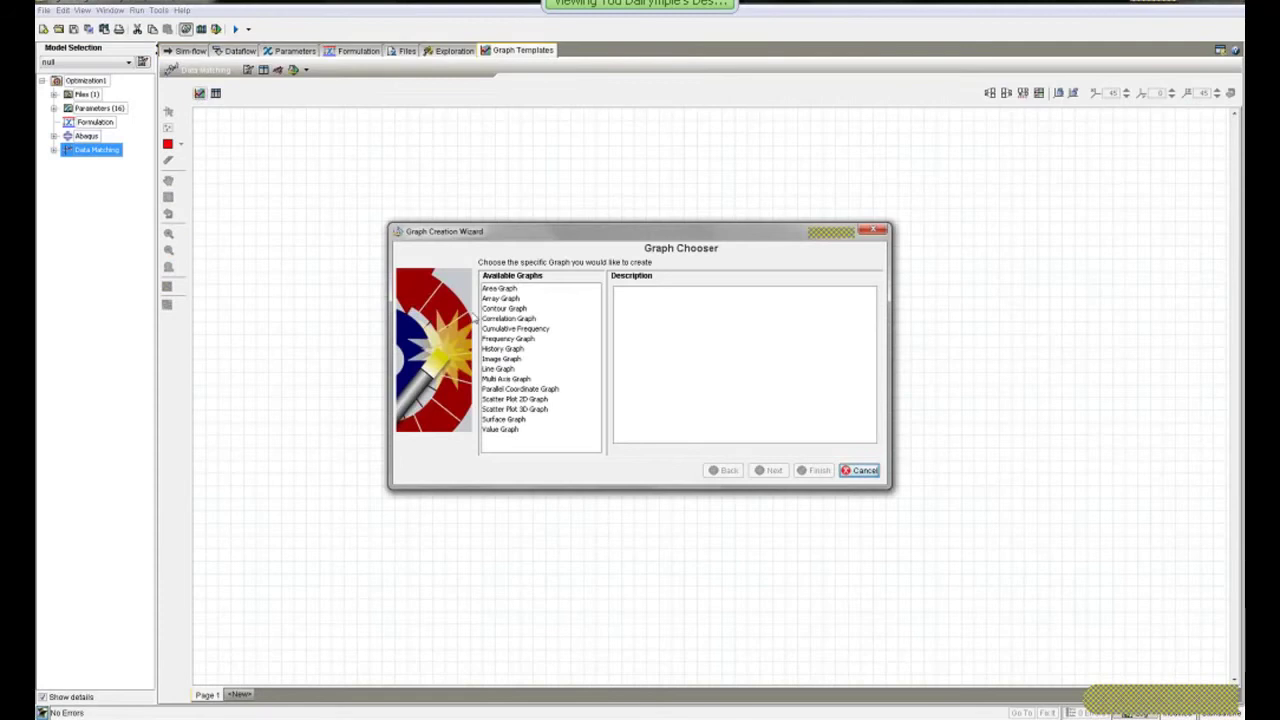
left_click(503, 349)
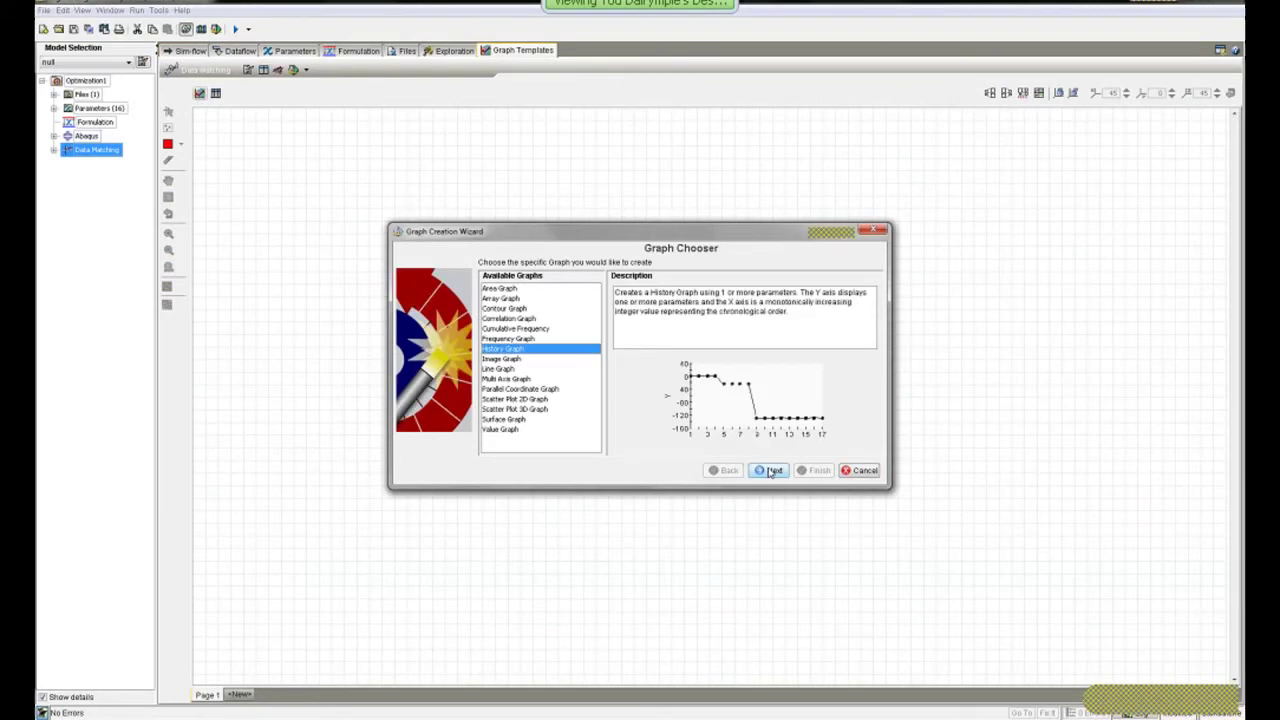
left_click(771, 470)
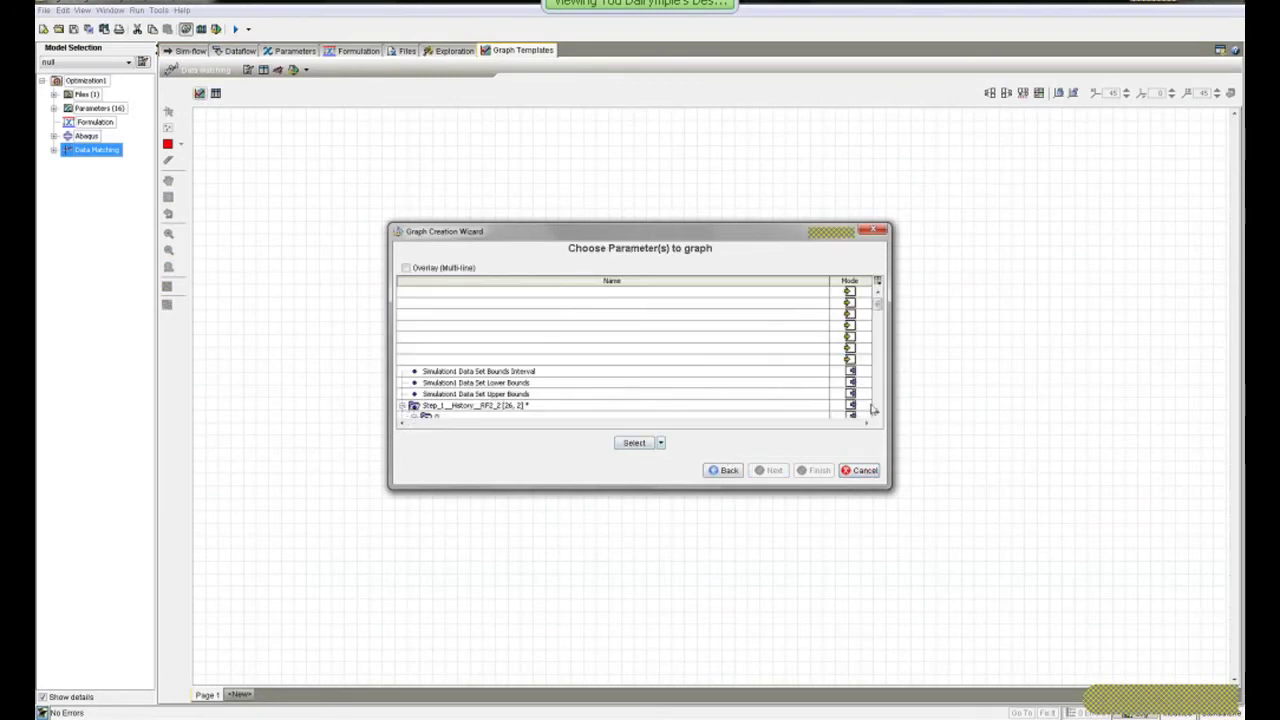
scroll(876, 417, "down", 3)
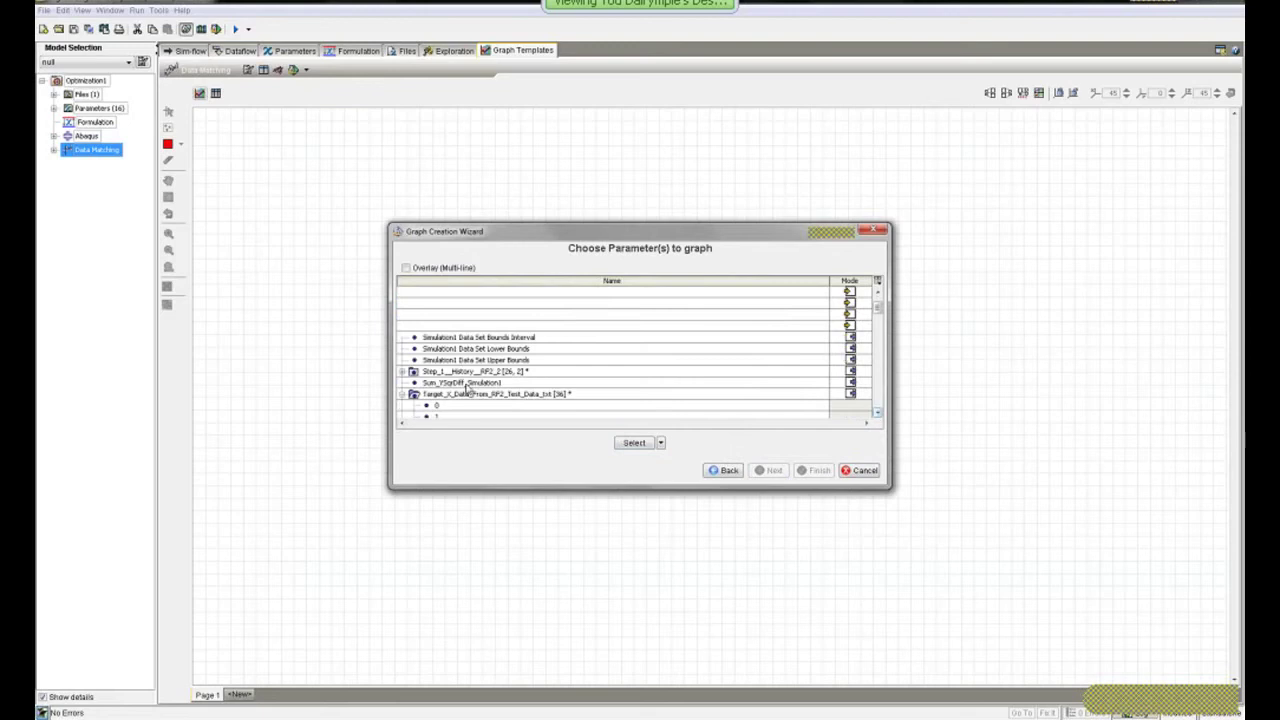
left_click(466, 384)
left_click(770, 470)
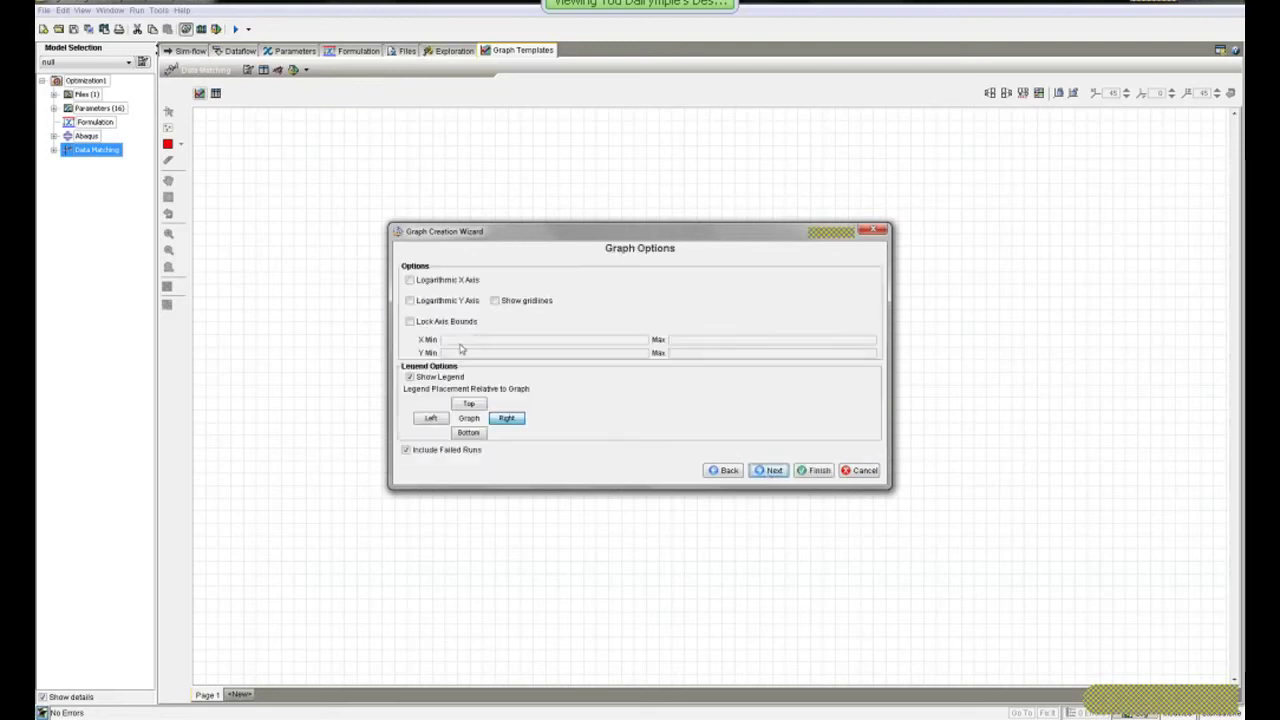
left_click(431, 304)
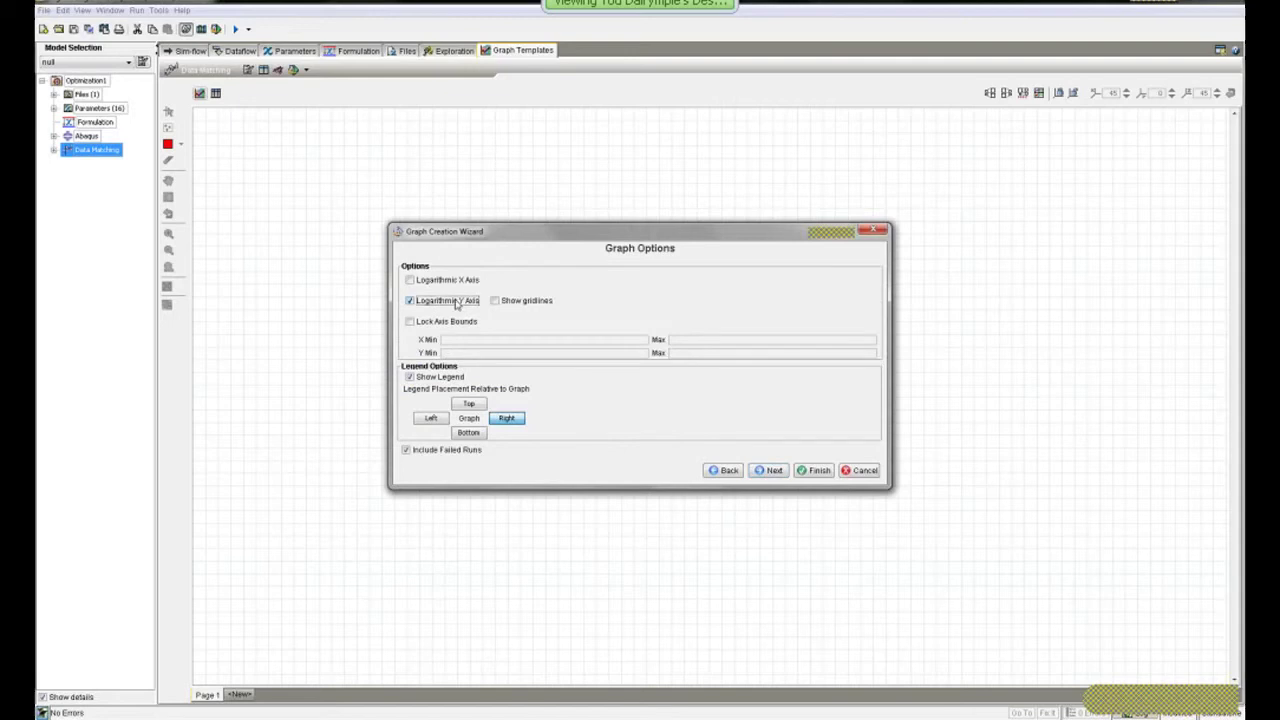
left_click(772, 474)
left_click(814, 471)
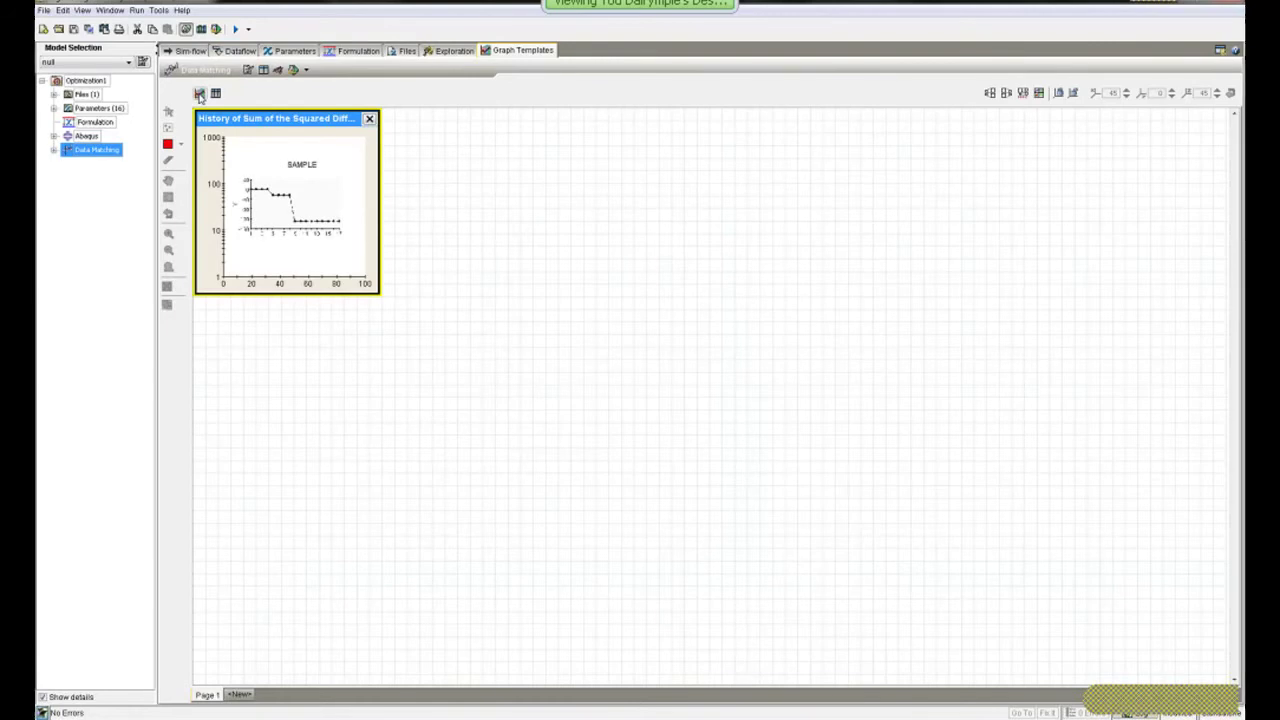
left_click(199, 94)
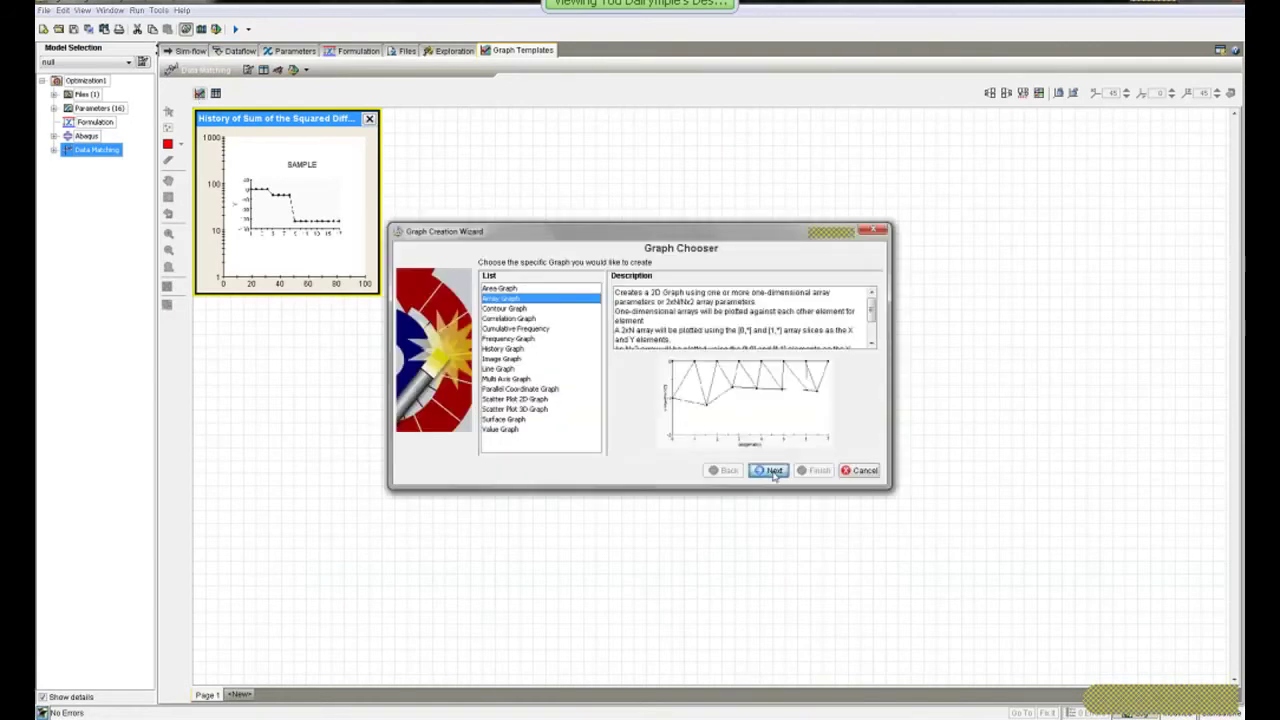
- Create an Array Graph pairing Target_X_Data with Target_Y_Data and Step_1 RF2 history X with Y
left_click(773, 471)
left_click(447, 314)
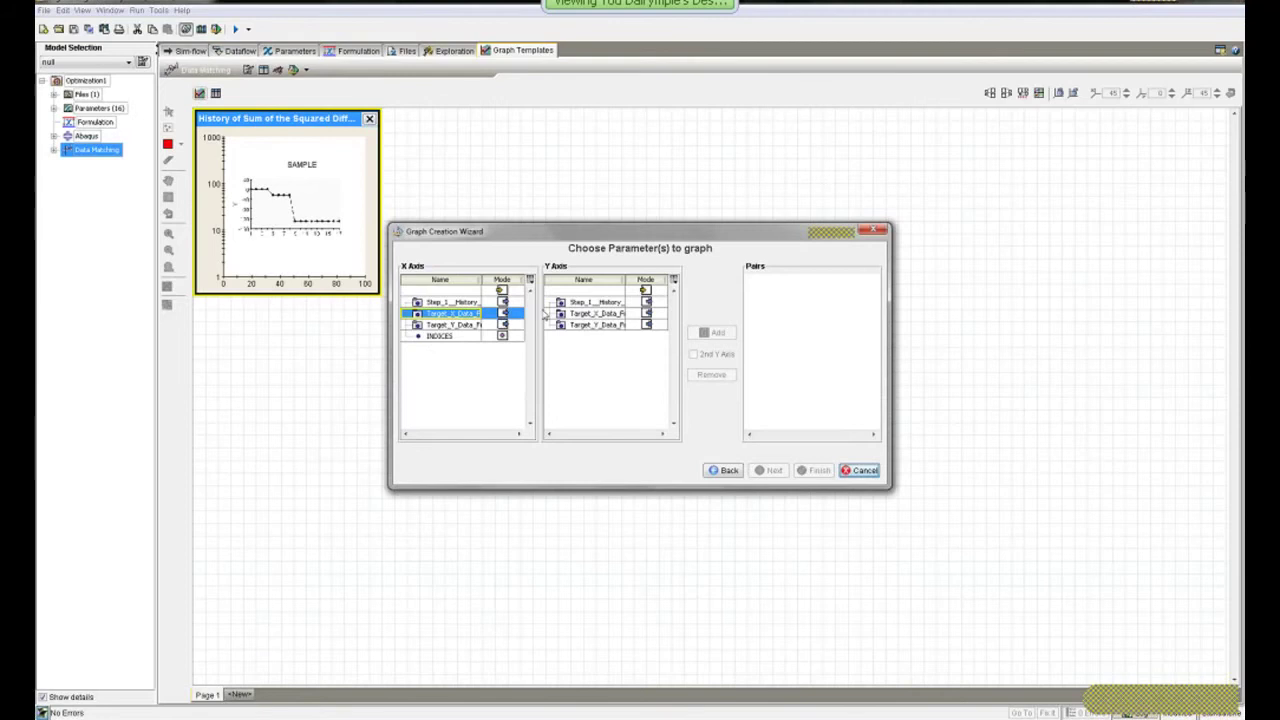
left_click(592, 325)
left_click(712, 332)
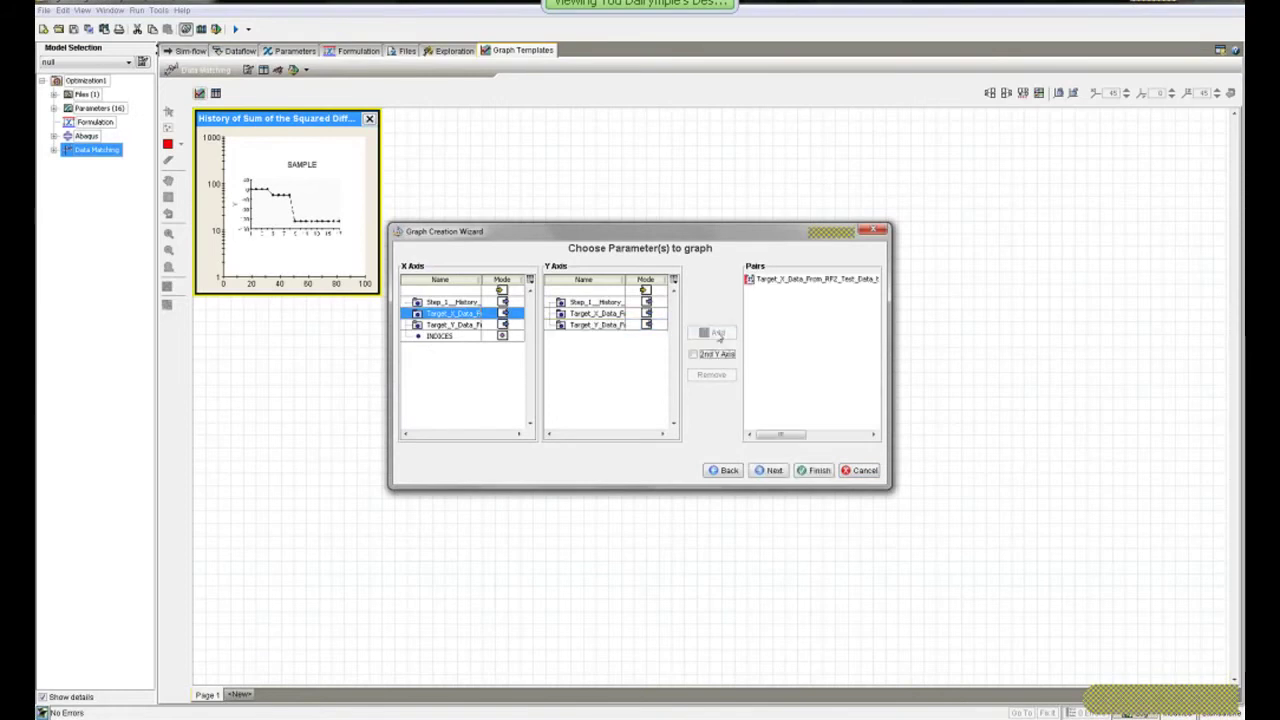
left_click(477, 302)
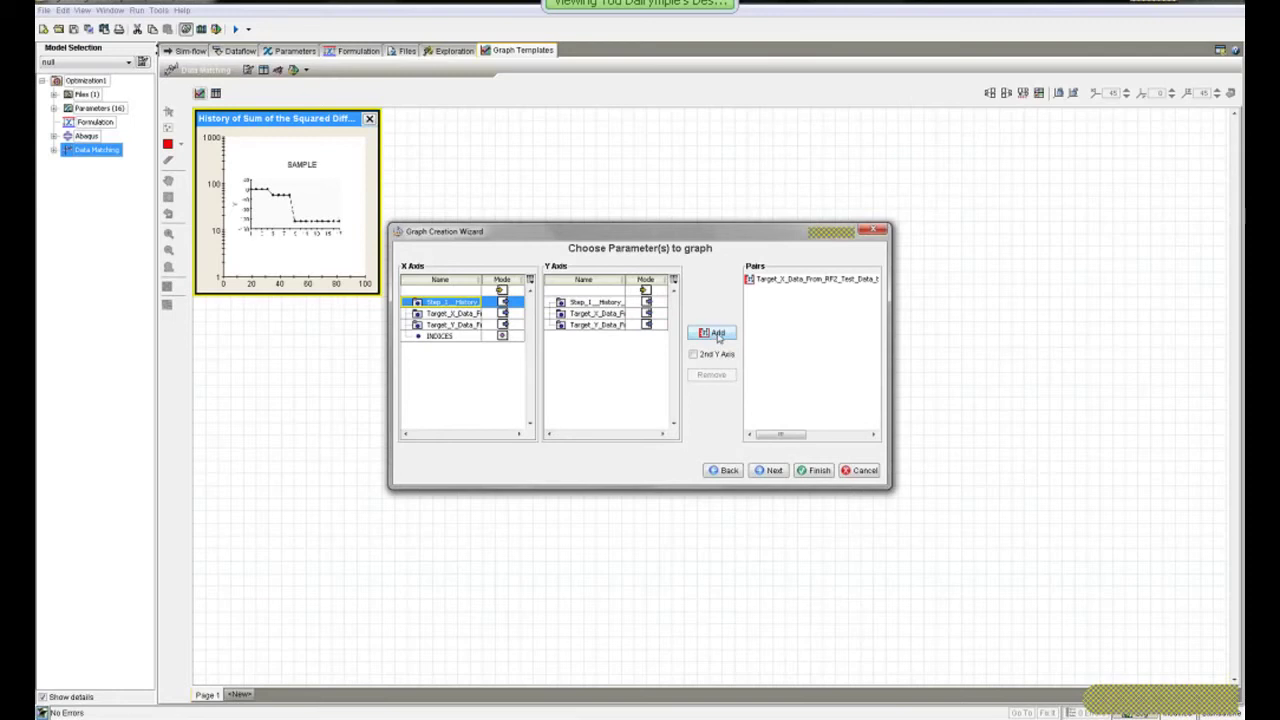
left_click(718, 334)
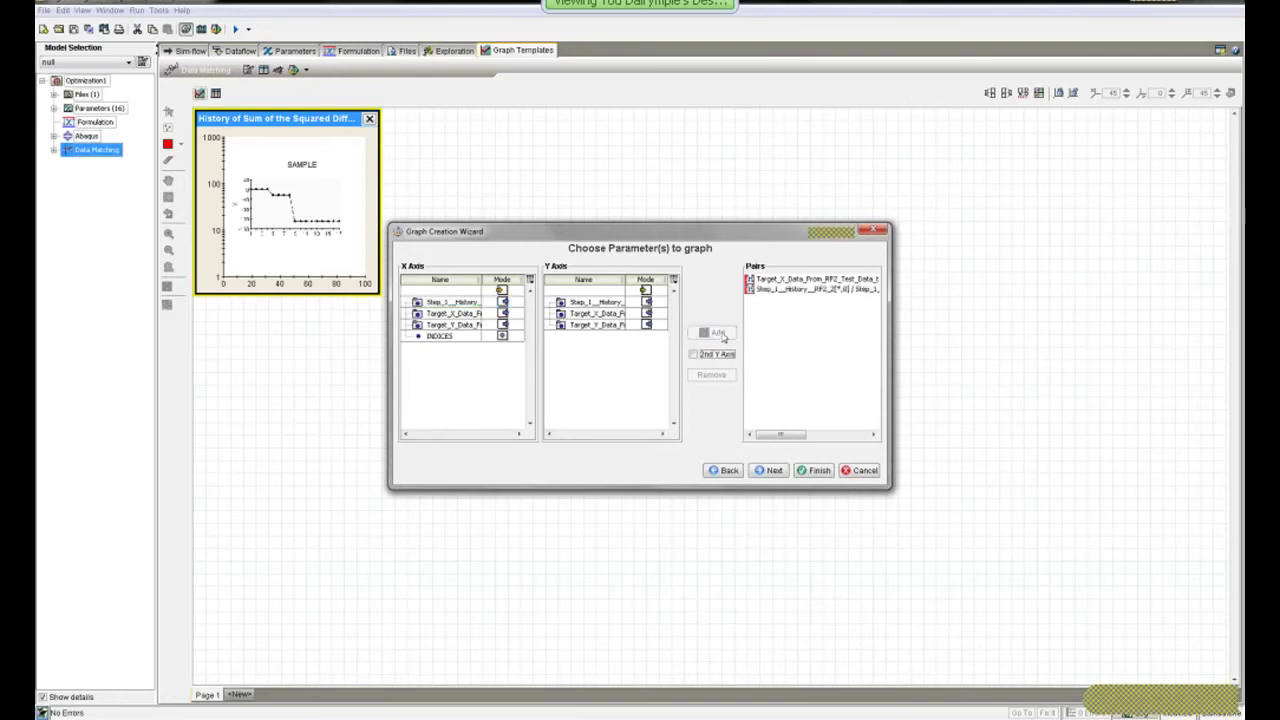
left_click(771, 472)
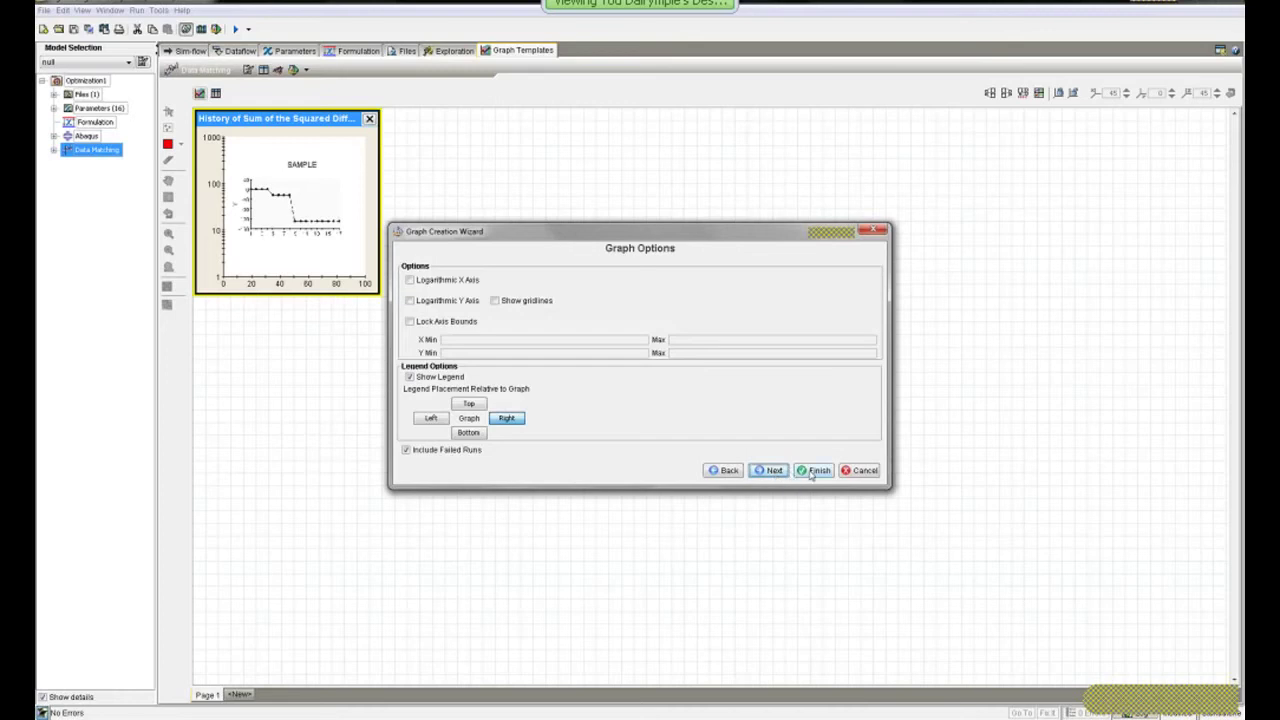
left_click(815, 471)
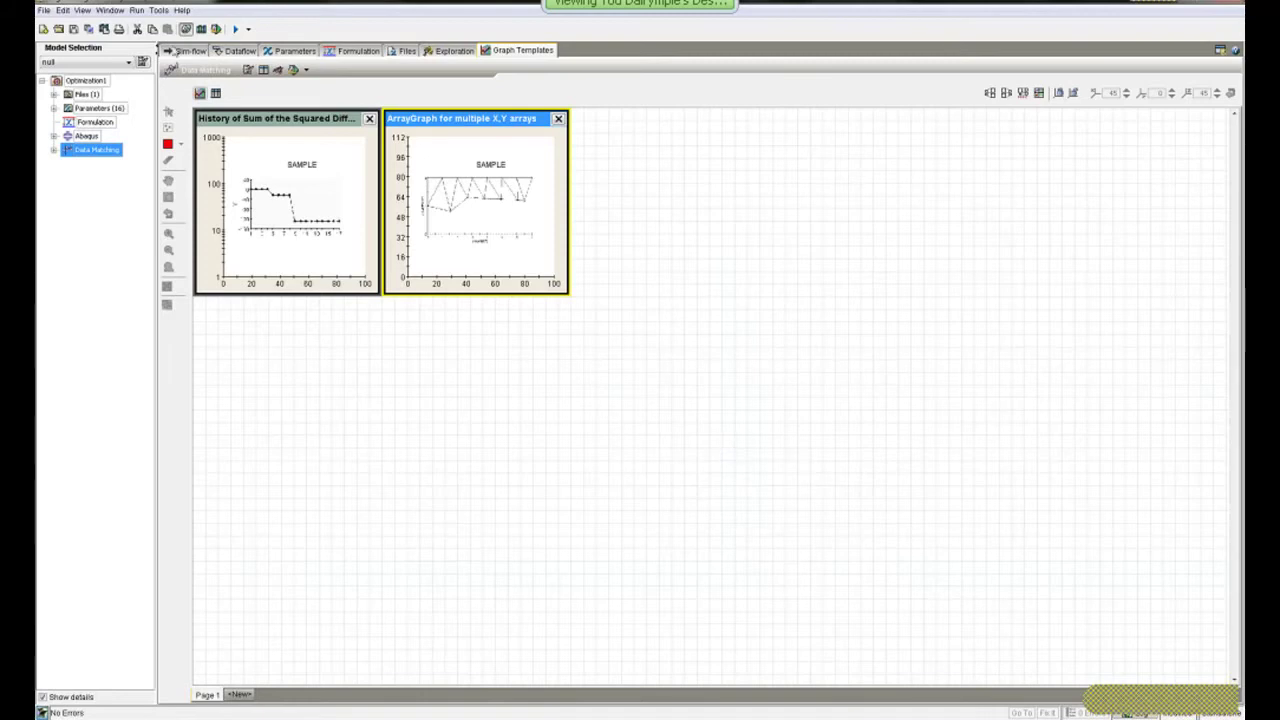
- Save the model as puck.zmf and accept renaming the model to 'puck'
left_click(182, 50)
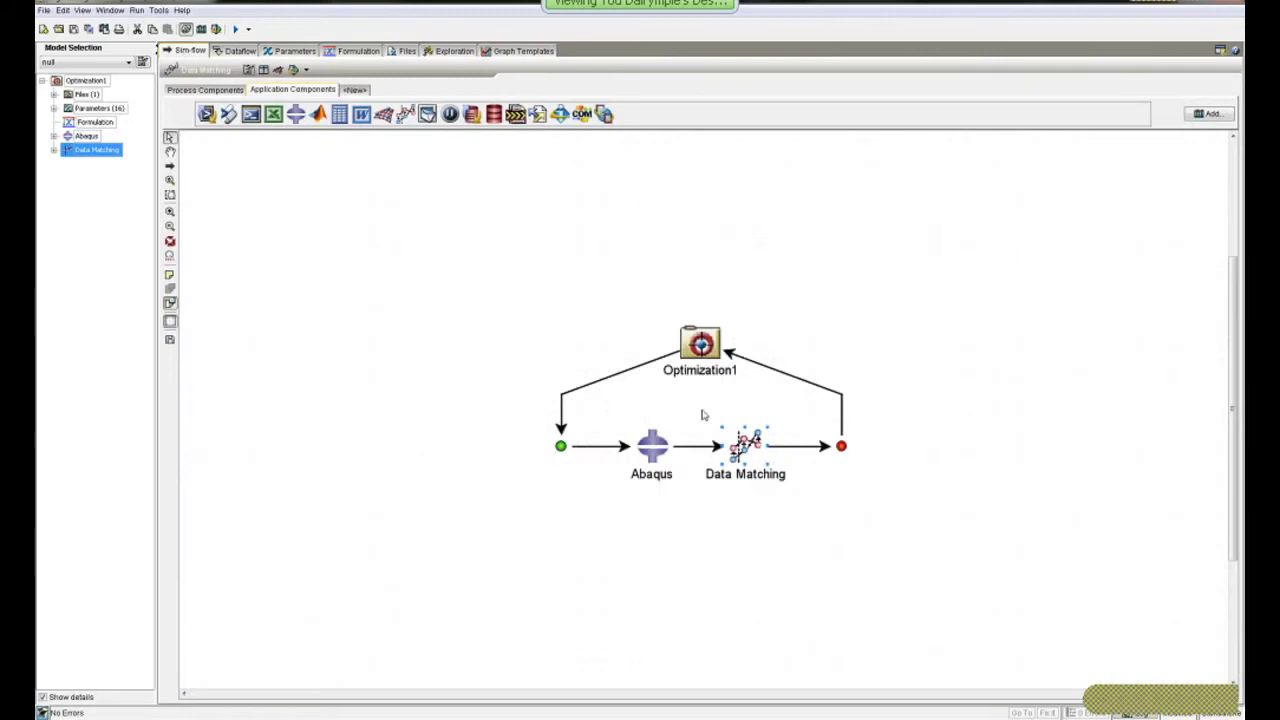
left_click(44, 10)
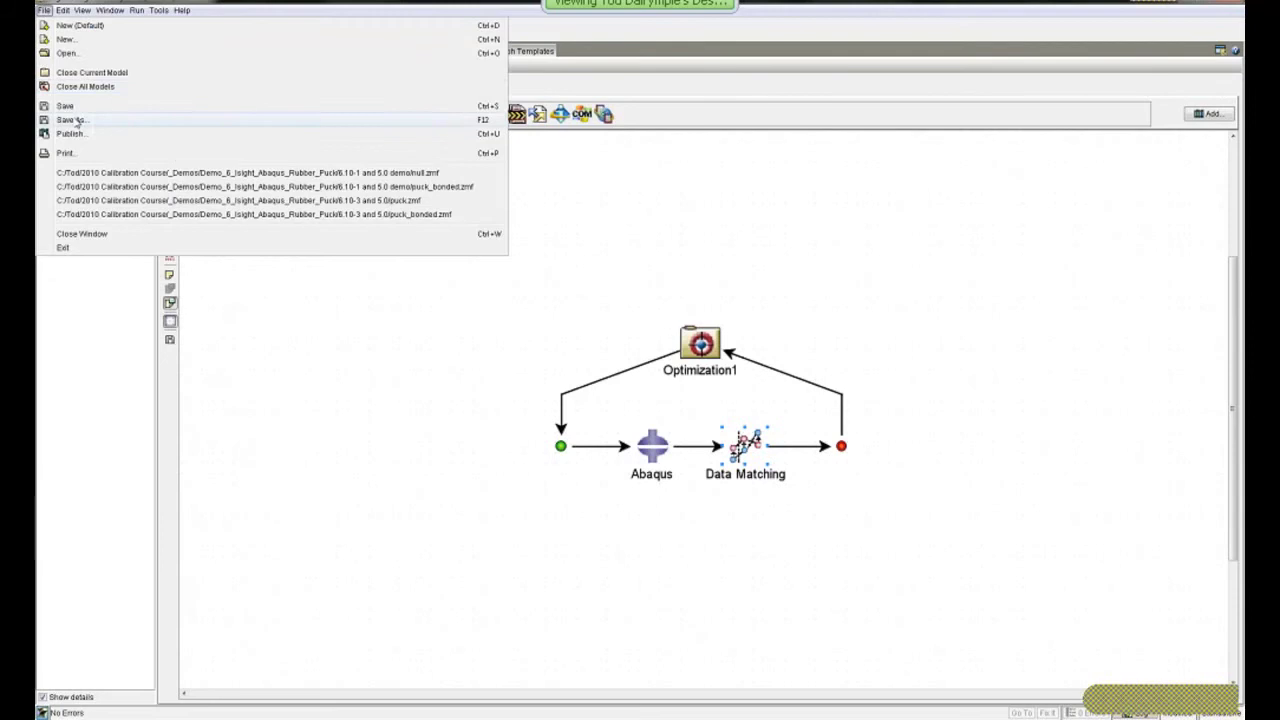
left_click(75, 117)
left_click(584, 456)
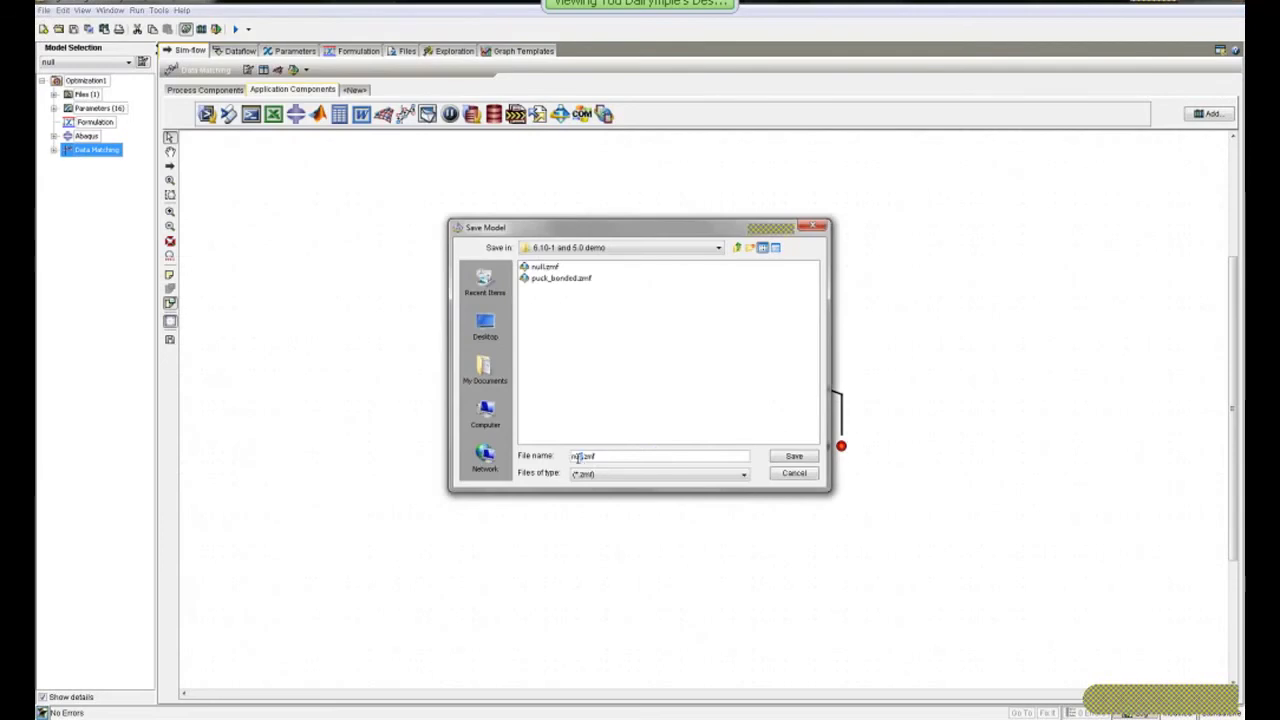
double_click(577, 456)
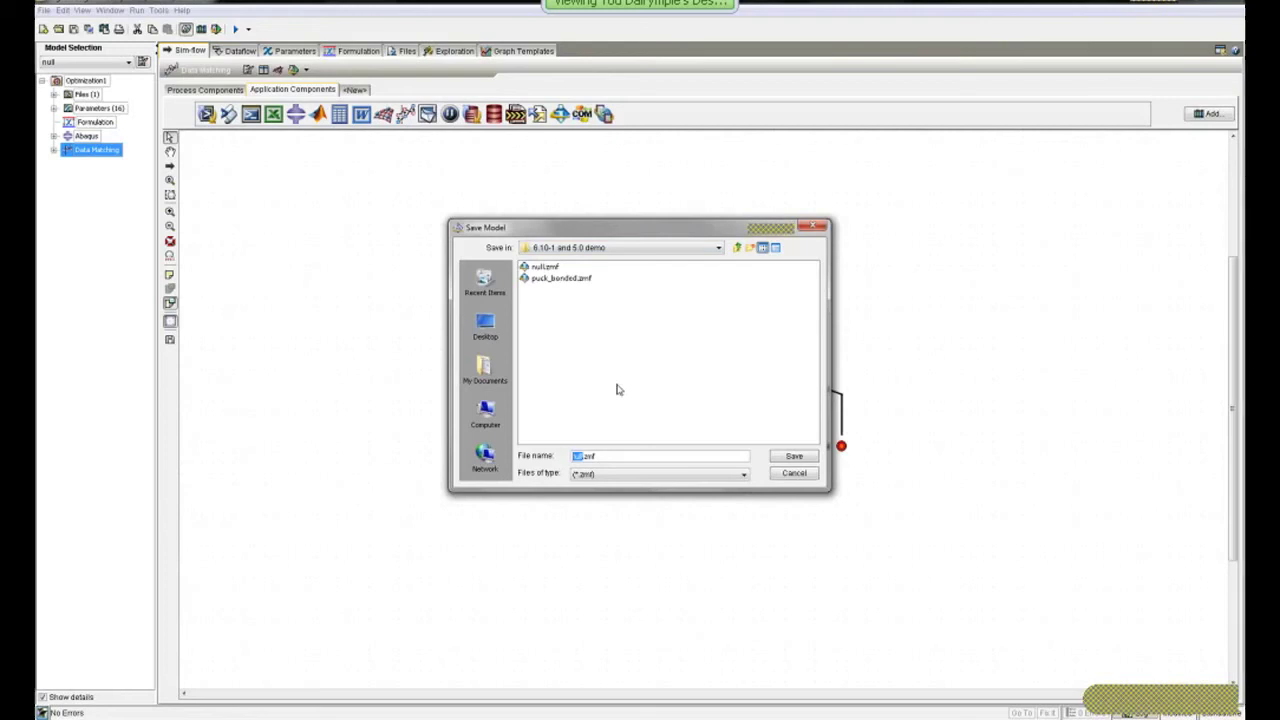
type("puck")
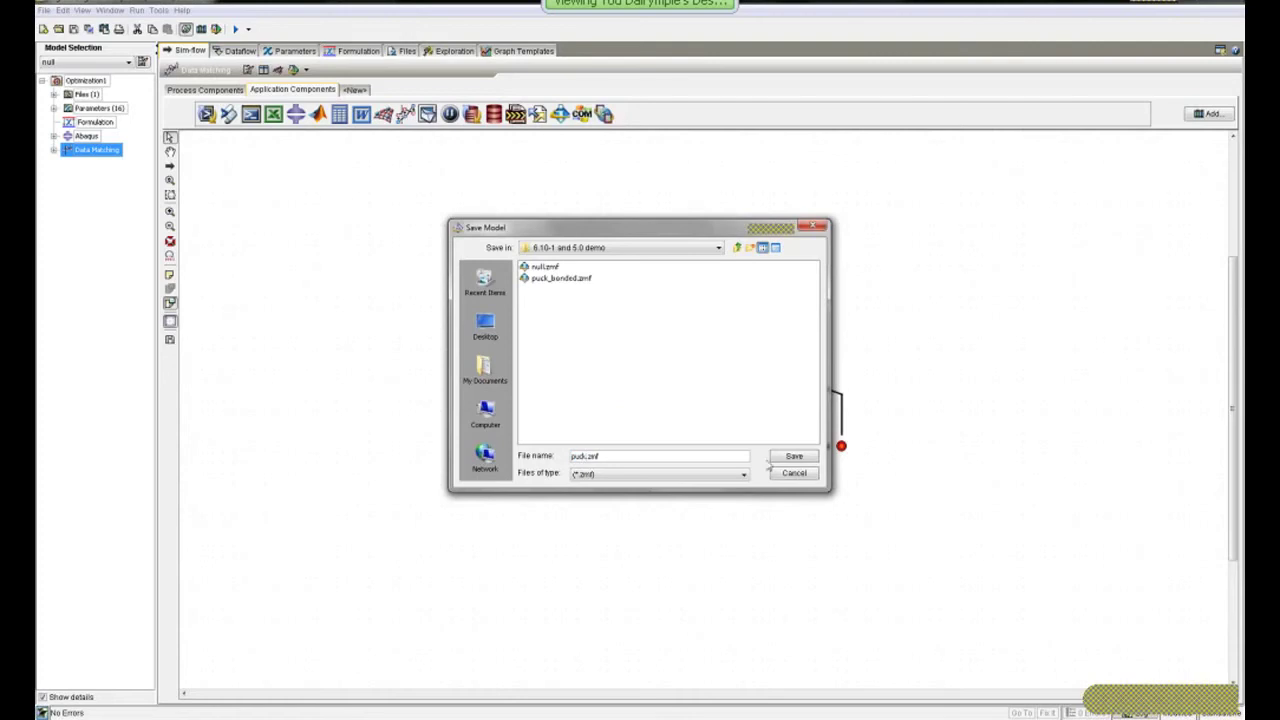
left_click(779, 457)
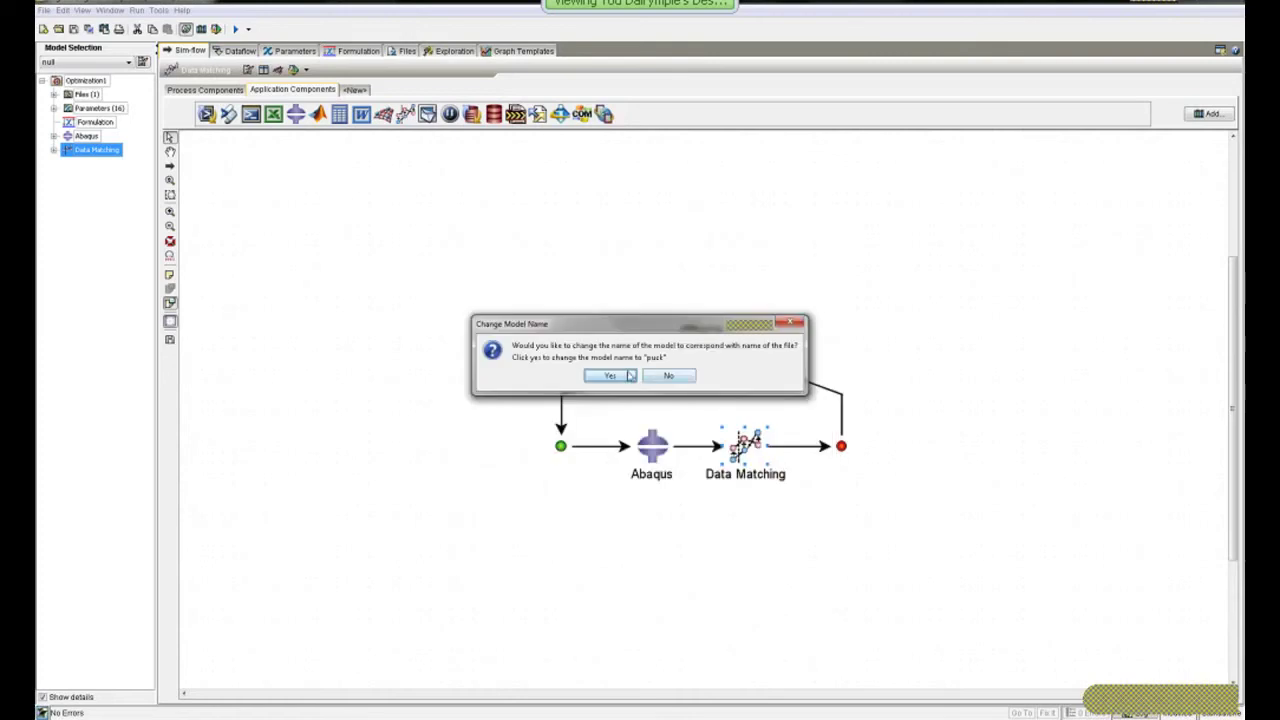
left_click(631, 376)
- Dismiss the Optimization1 context menu and bring up the View menu
right_click(704, 348)
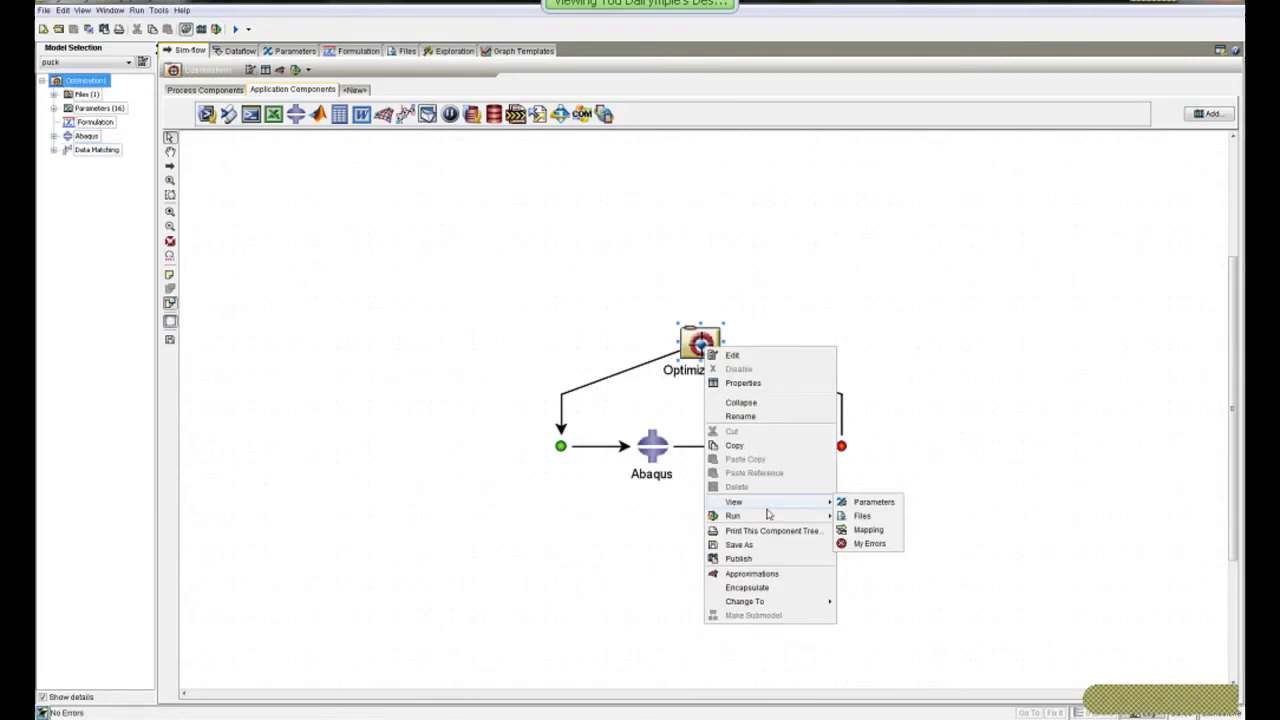
mouse_move(768, 517)
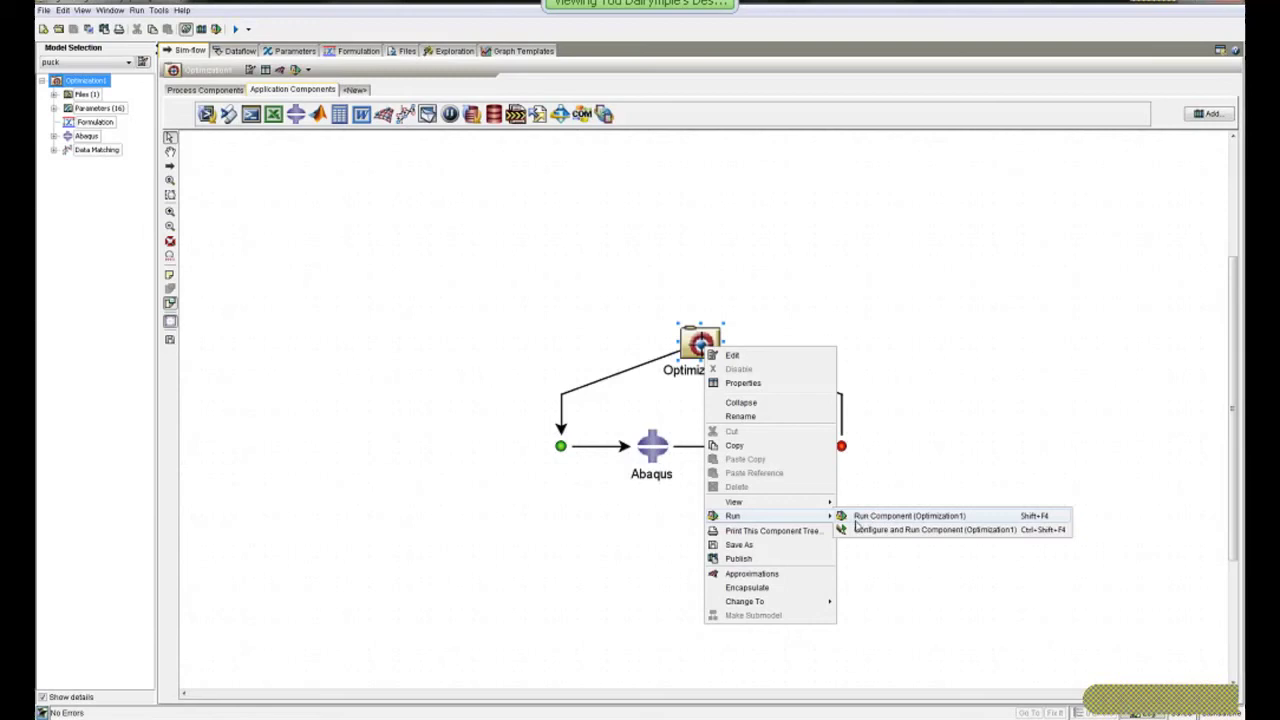
left_click(510, 316)
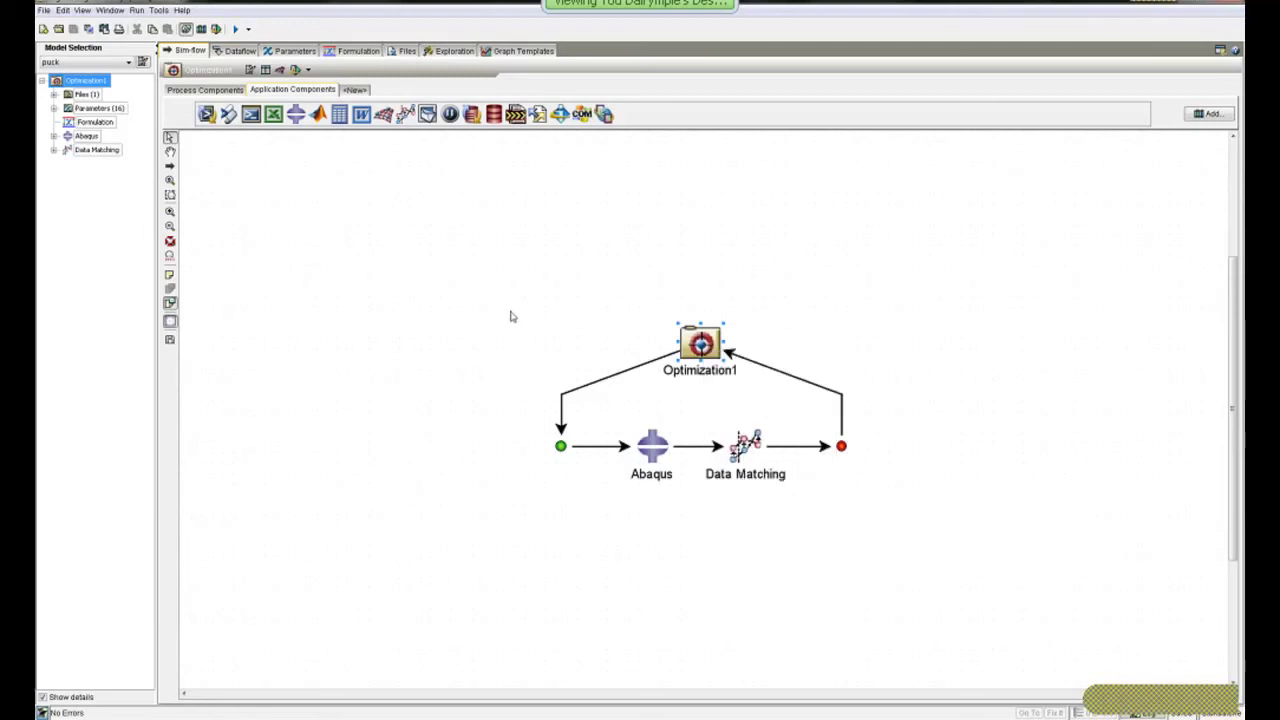
left_click(82, 10)
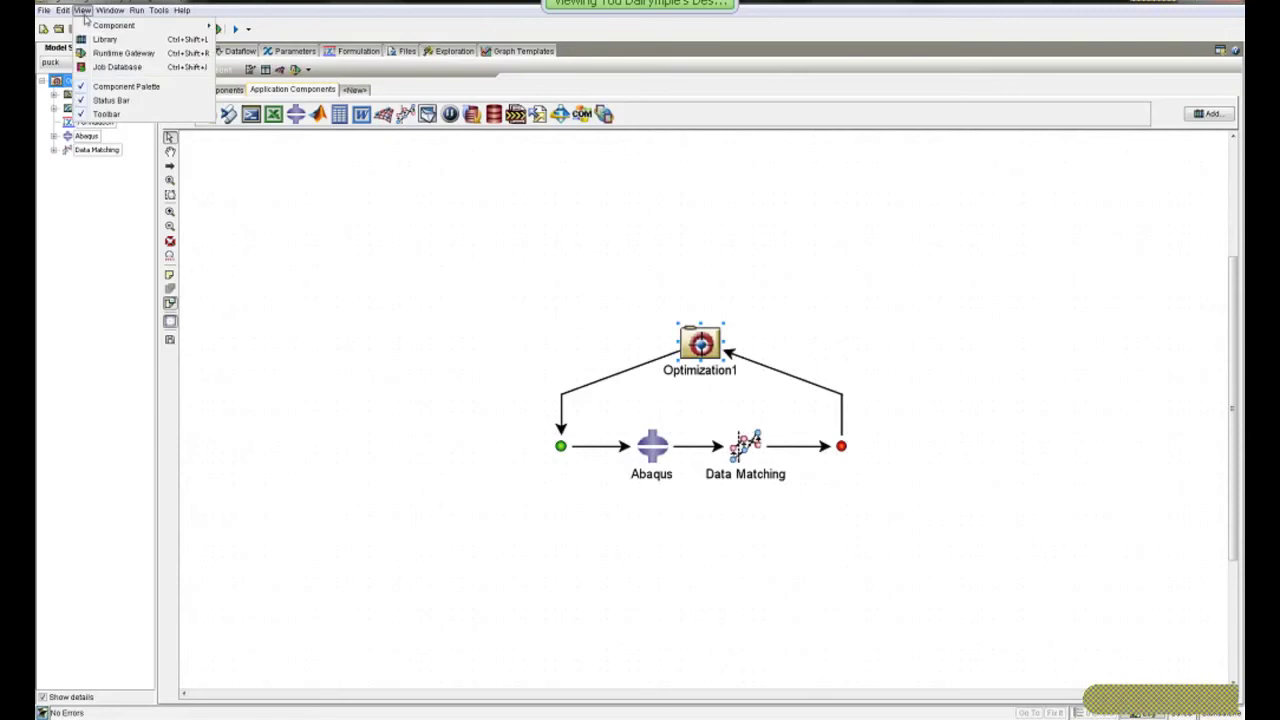
- Open the Job Database, widen it, and load the completed puck_bonded job
left_click(116, 67)
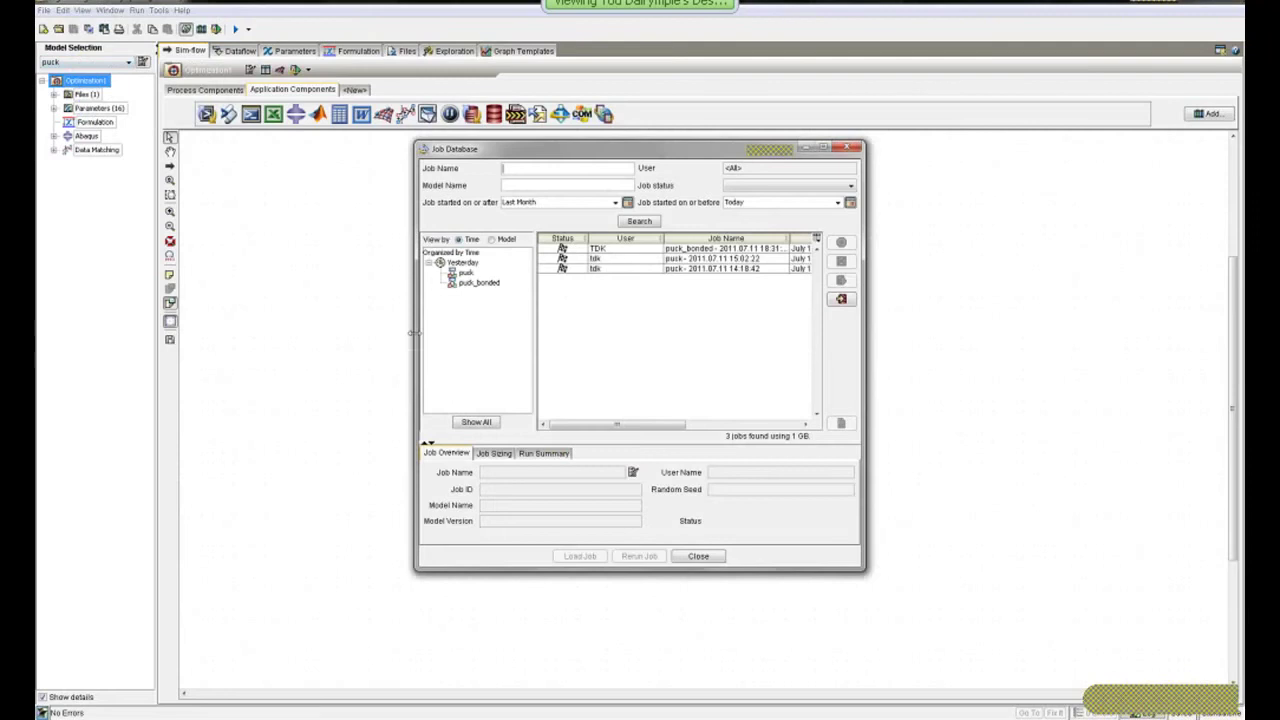
left_click_drag(413, 333, 131, 306)
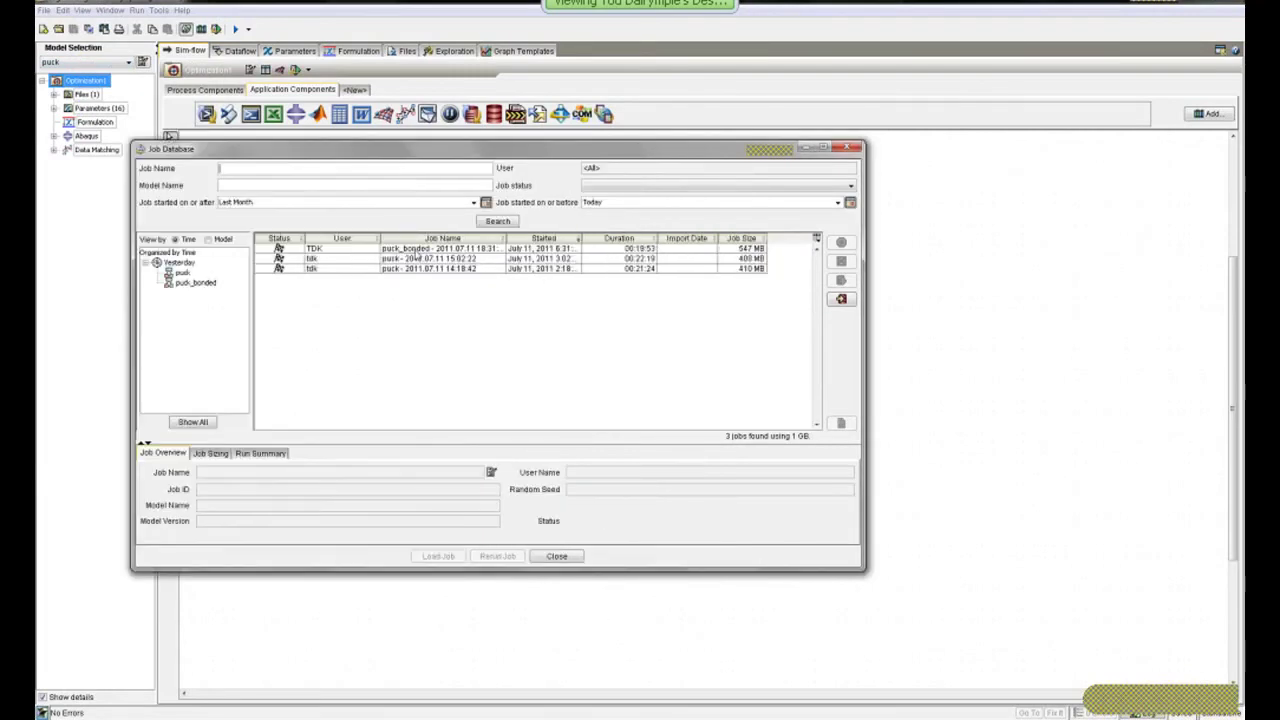
left_click(416, 249)
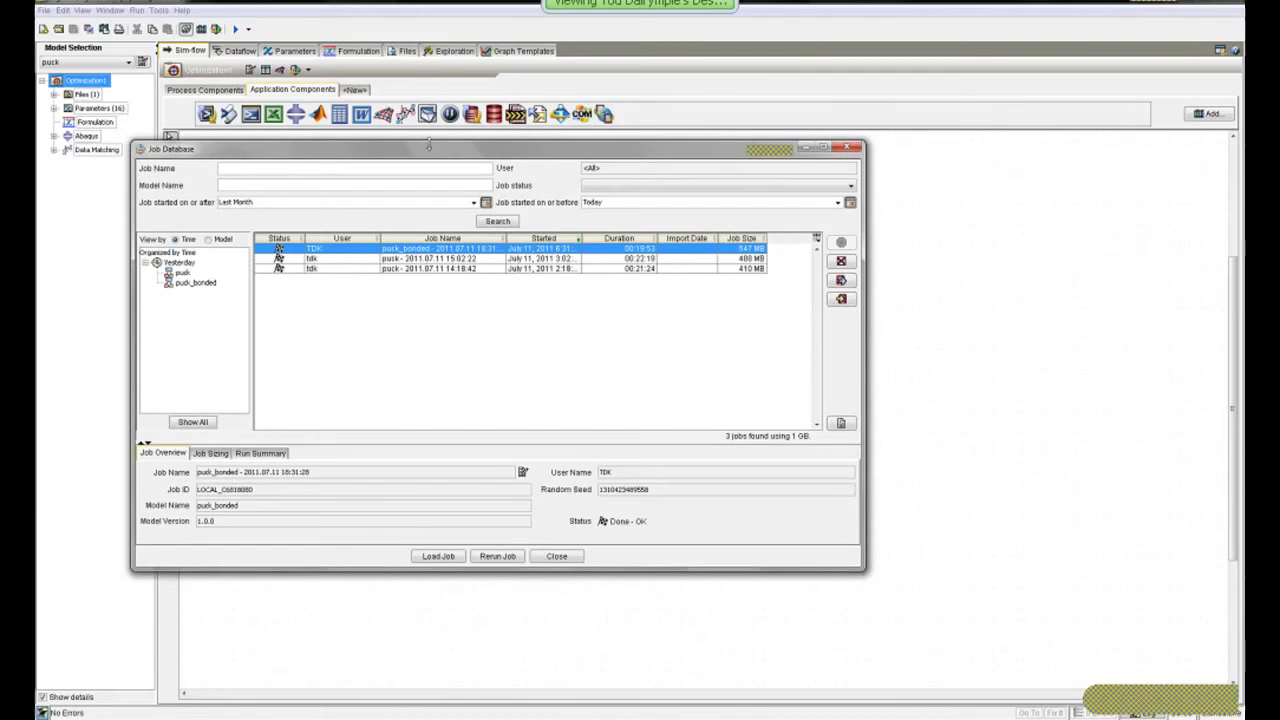
left_click_drag(429, 152, 421, 174)
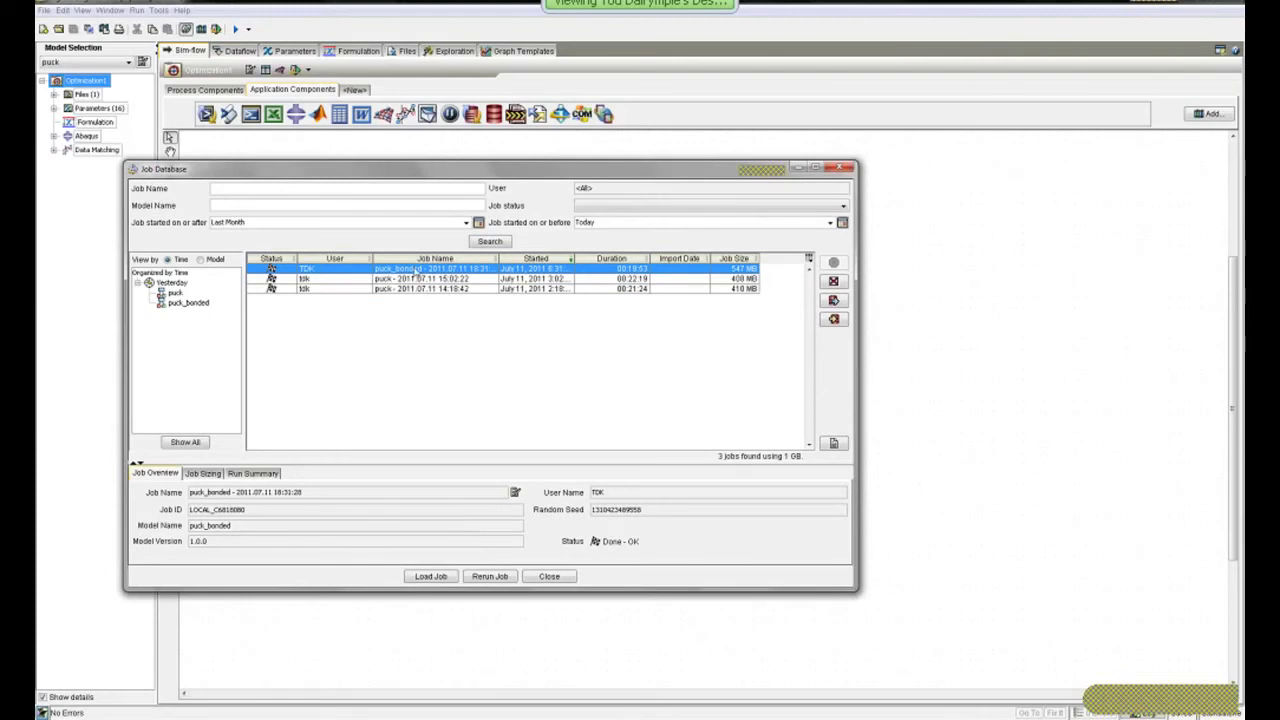
left_click(430, 577)
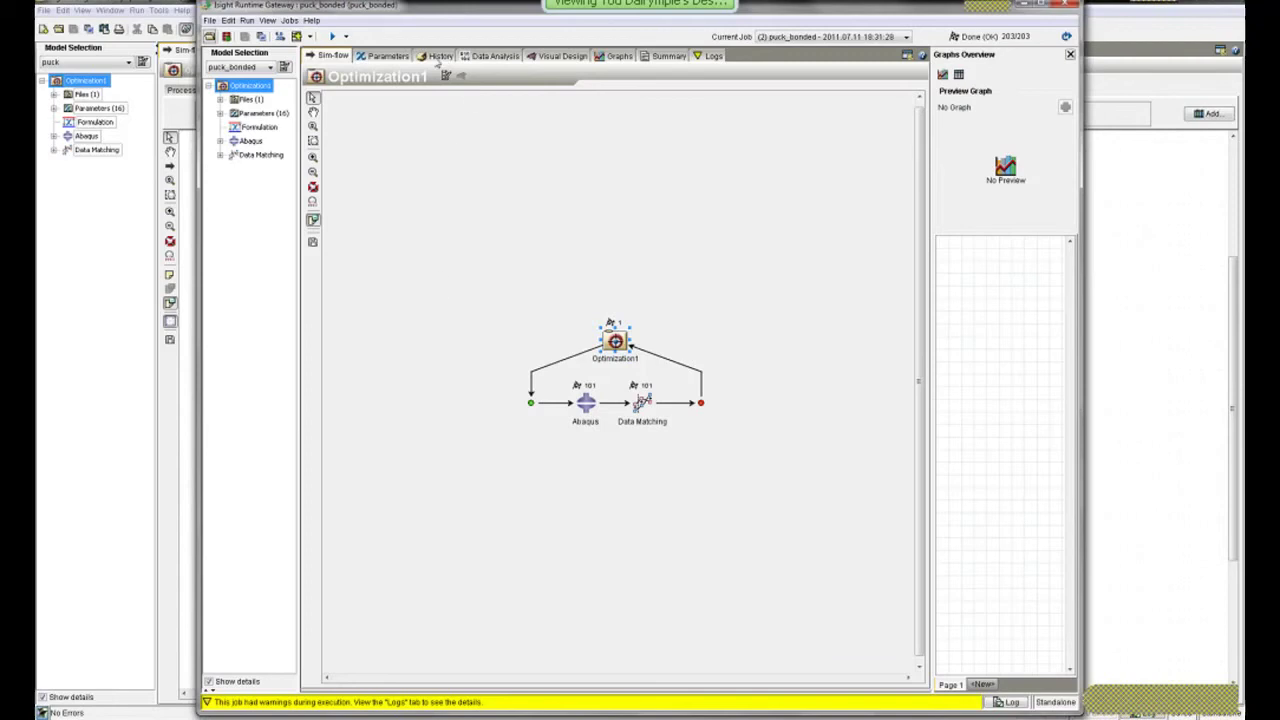
- Show the History table in a widened window and select run 84, the best design
left_click(440, 56)
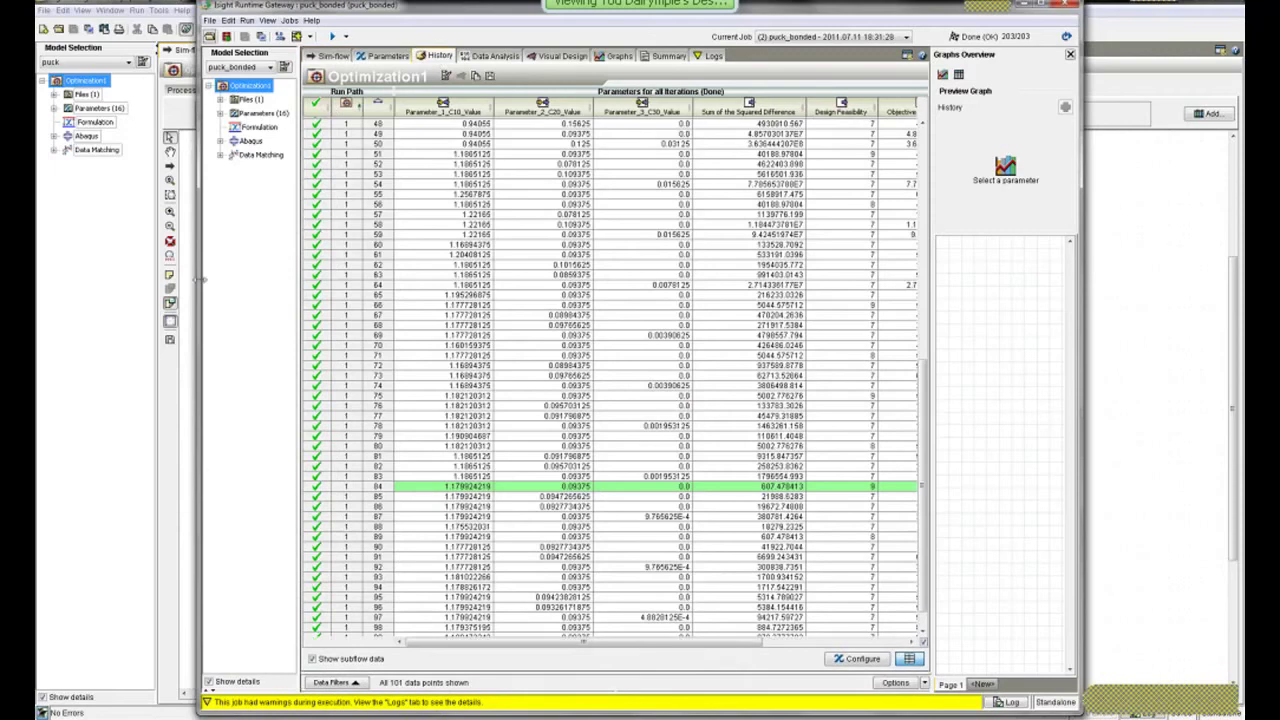
left_click_drag(200, 278, 80, 280)
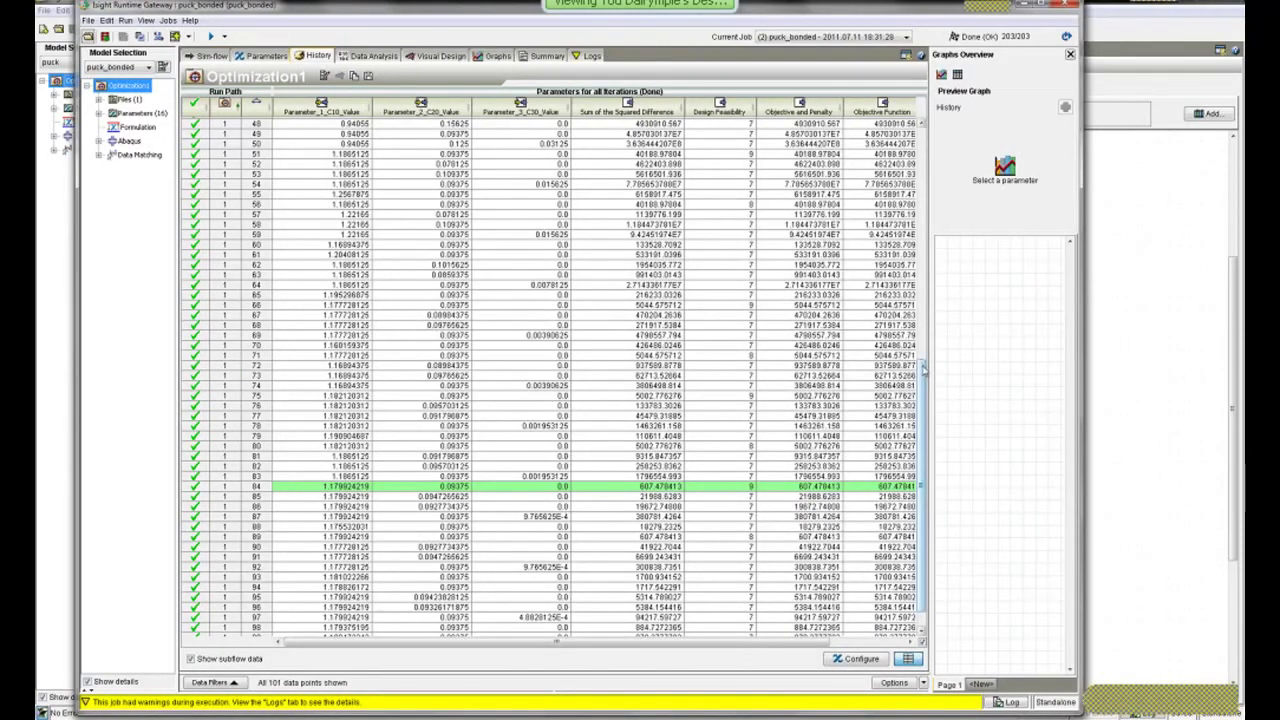
left_click_drag(924, 370, 924, 125)
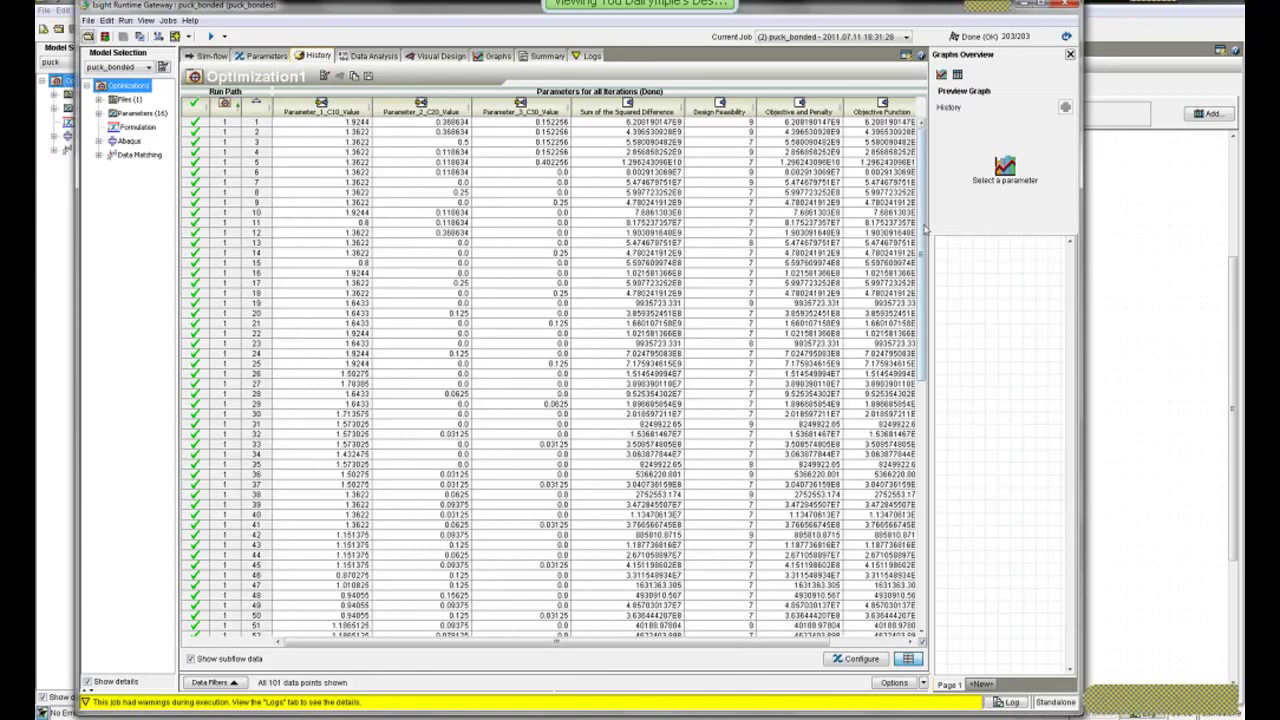
scroll(925, 230, "down", 8)
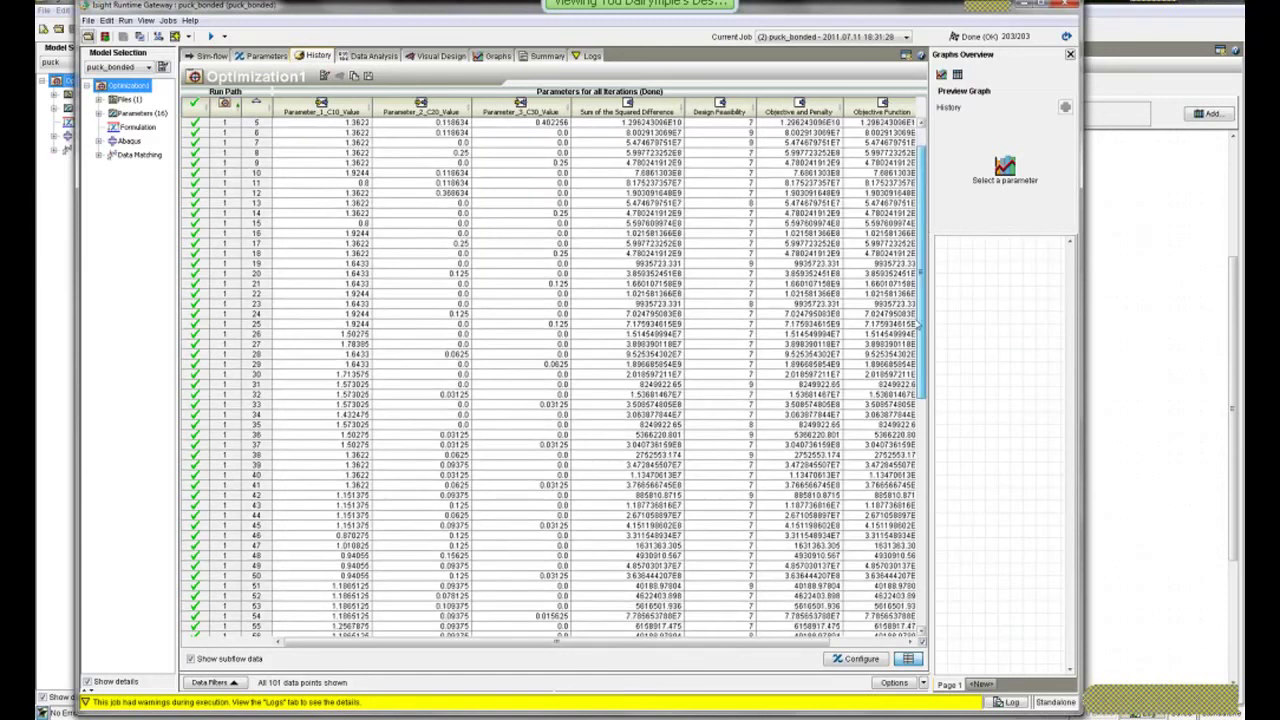
scroll(919, 403, "down", 9)
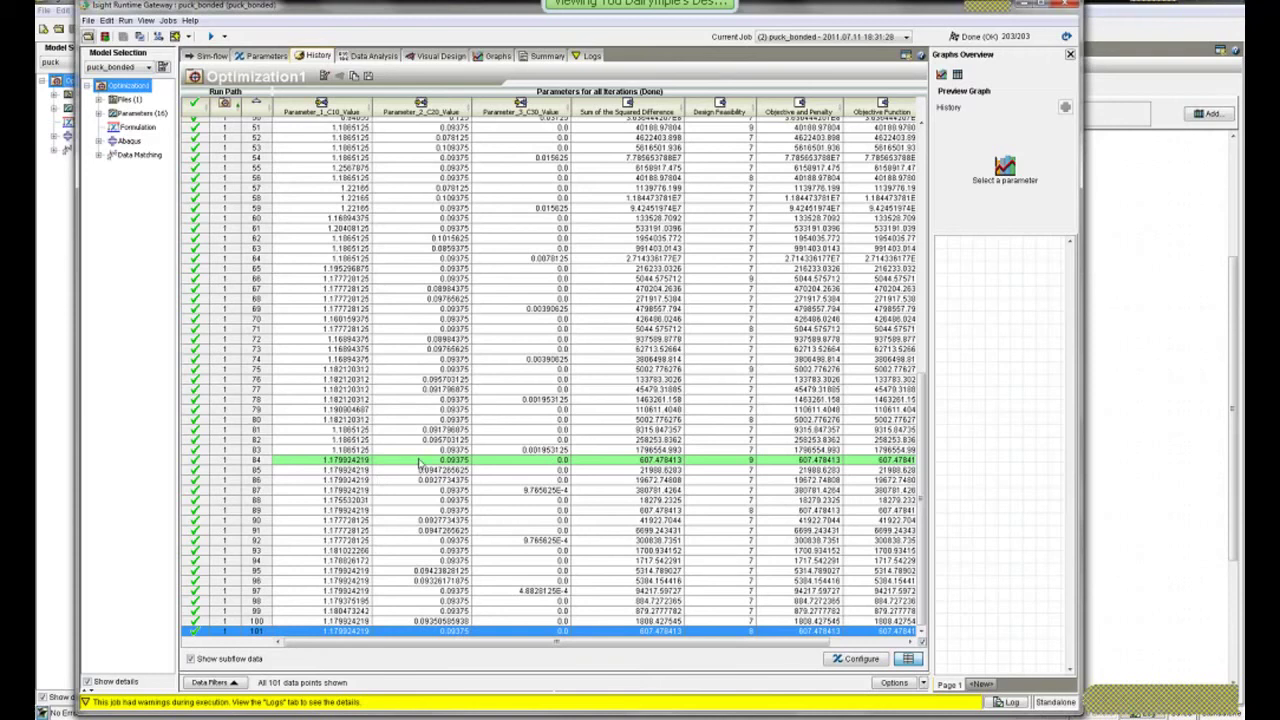
left_click(420, 461)
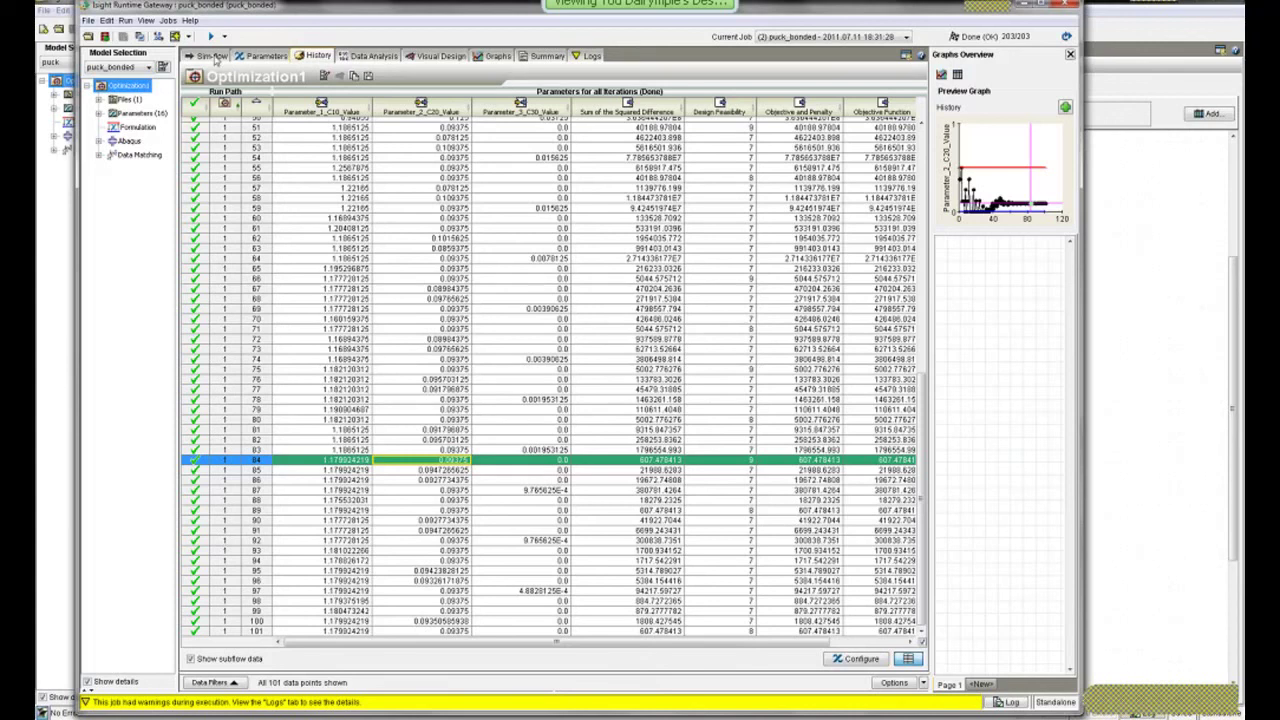
- Open Data Matching's Graphs, placing the enlarged RF2 array graph below the widened squared-difference history
left_click(212, 56)
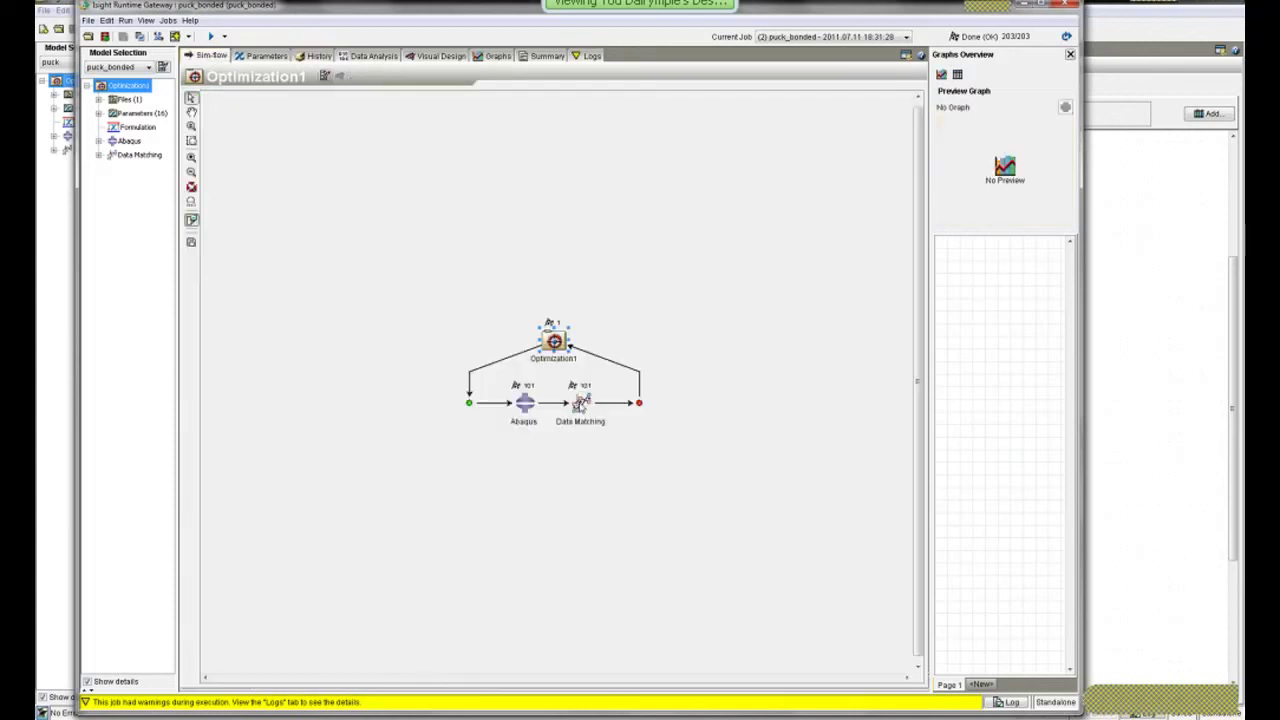
left_click(580, 404)
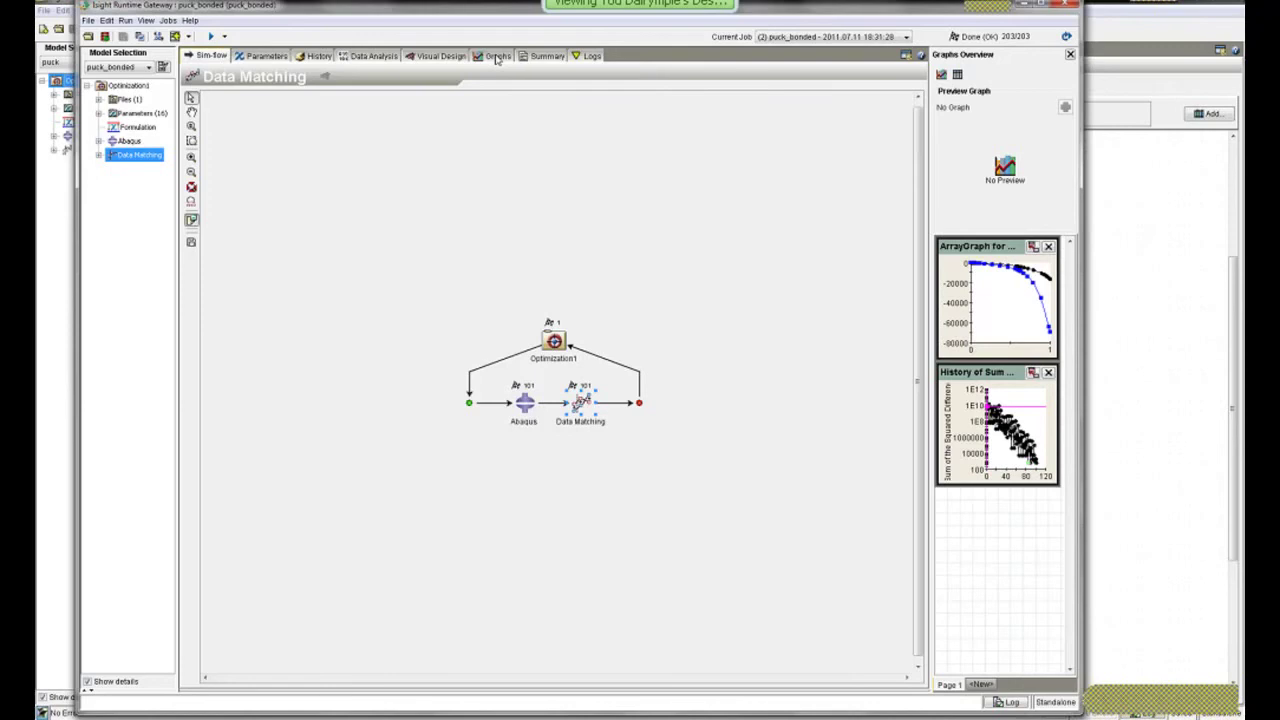
left_click(497, 56)
left_click_drag(470, 126, 784, 636)
left_click(337, 224)
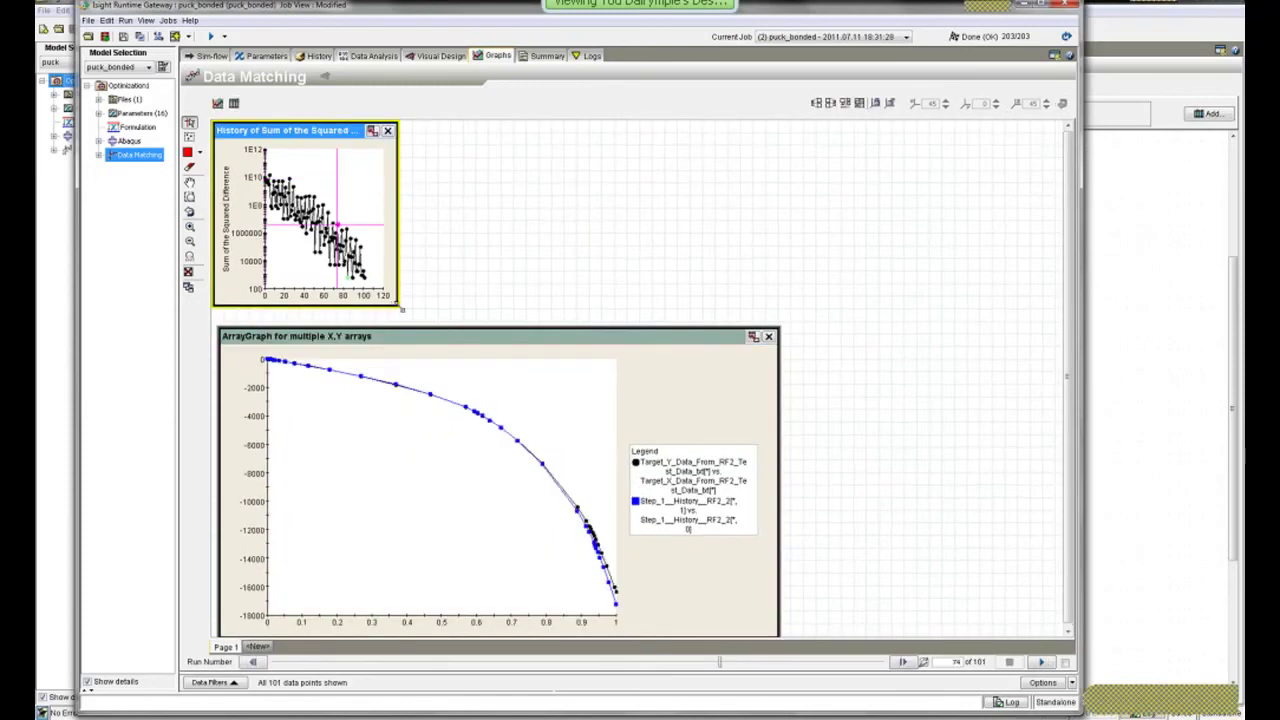
left_click_drag(402, 310, 777, 323)
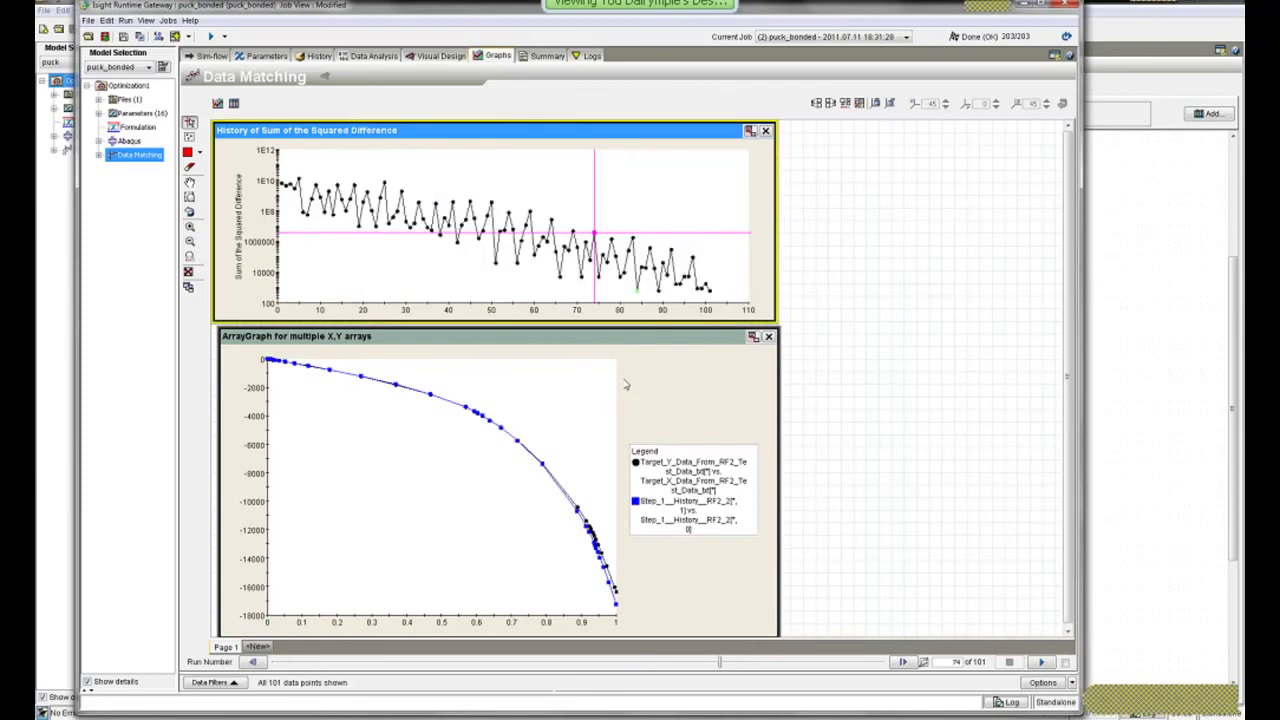
- Display the RF2 curves for history runs 5, 50, 56 and 84, ending where simulation matches the test data
left_click(299, 182)
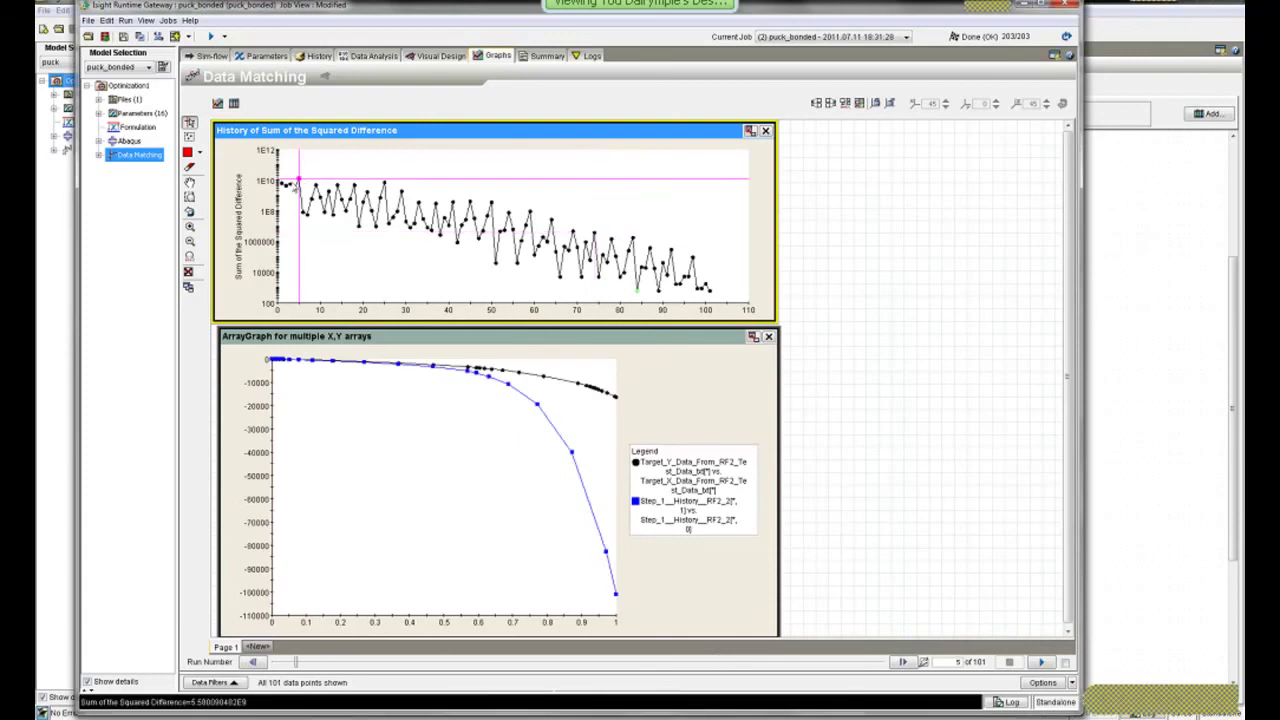
mouse_move(289, 190)
mouse_move(304, 218)
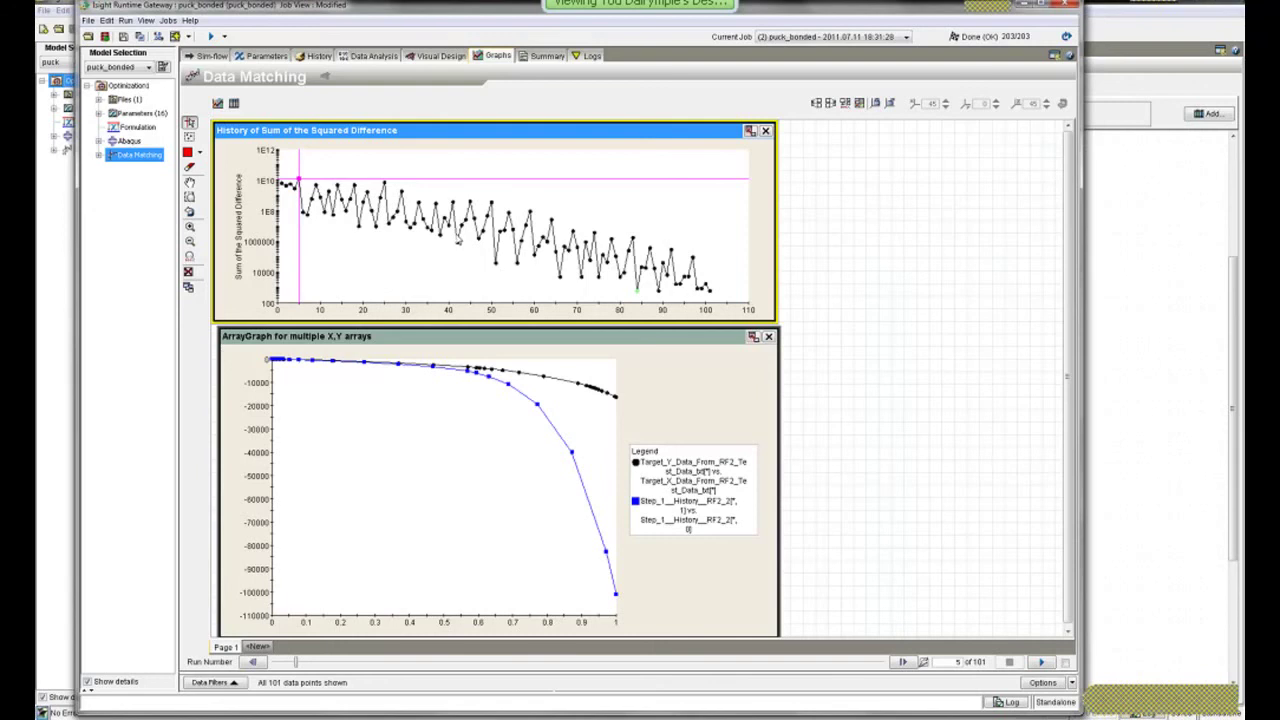
left_click(491, 203)
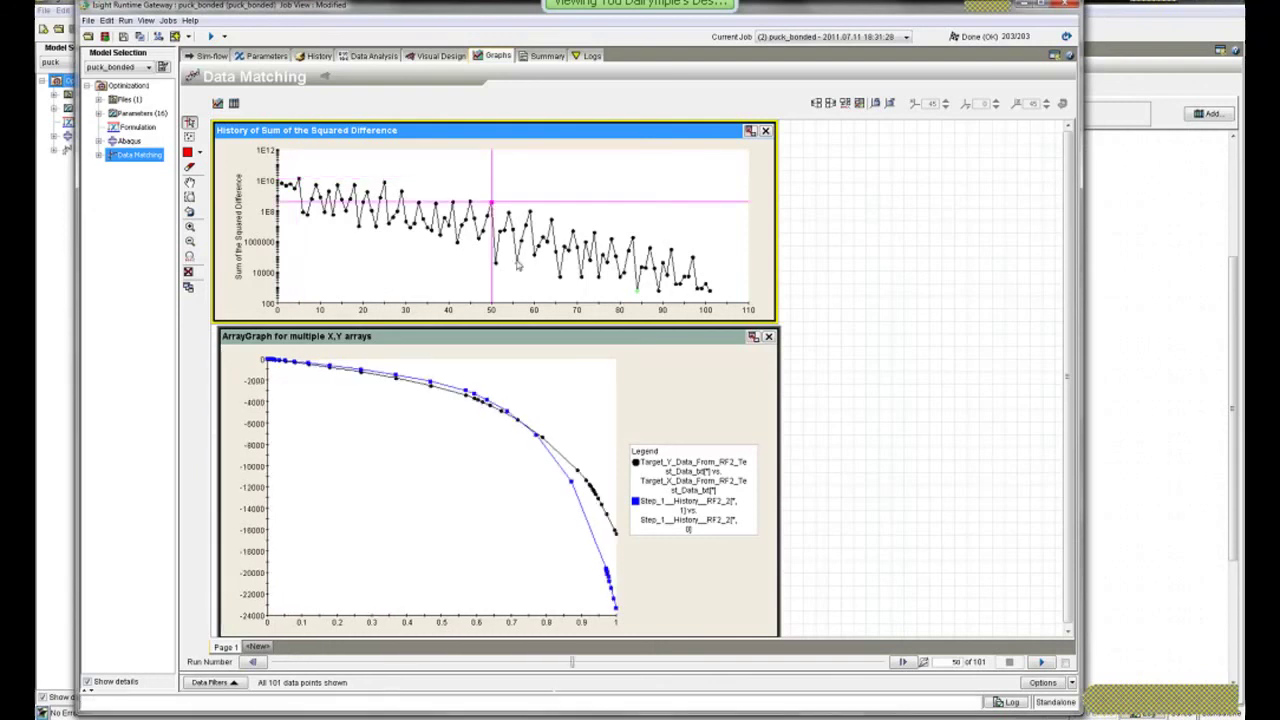
left_click(516, 262)
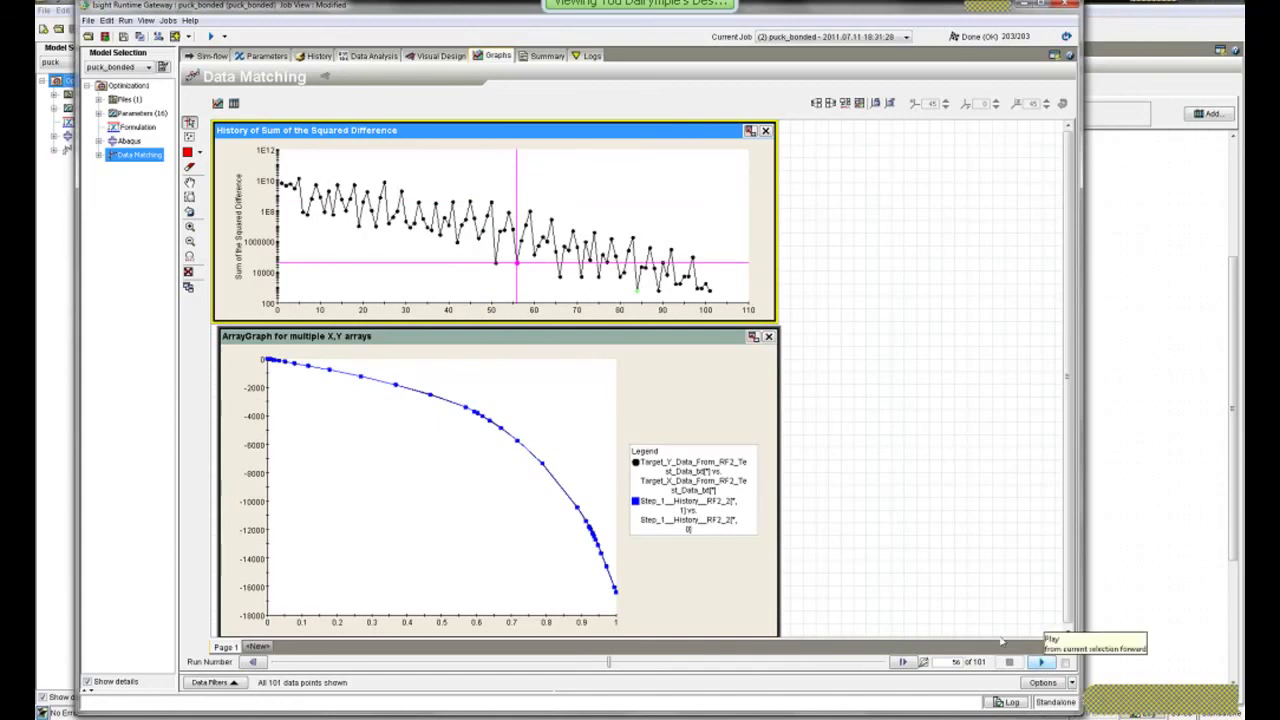
left_click(637, 296)
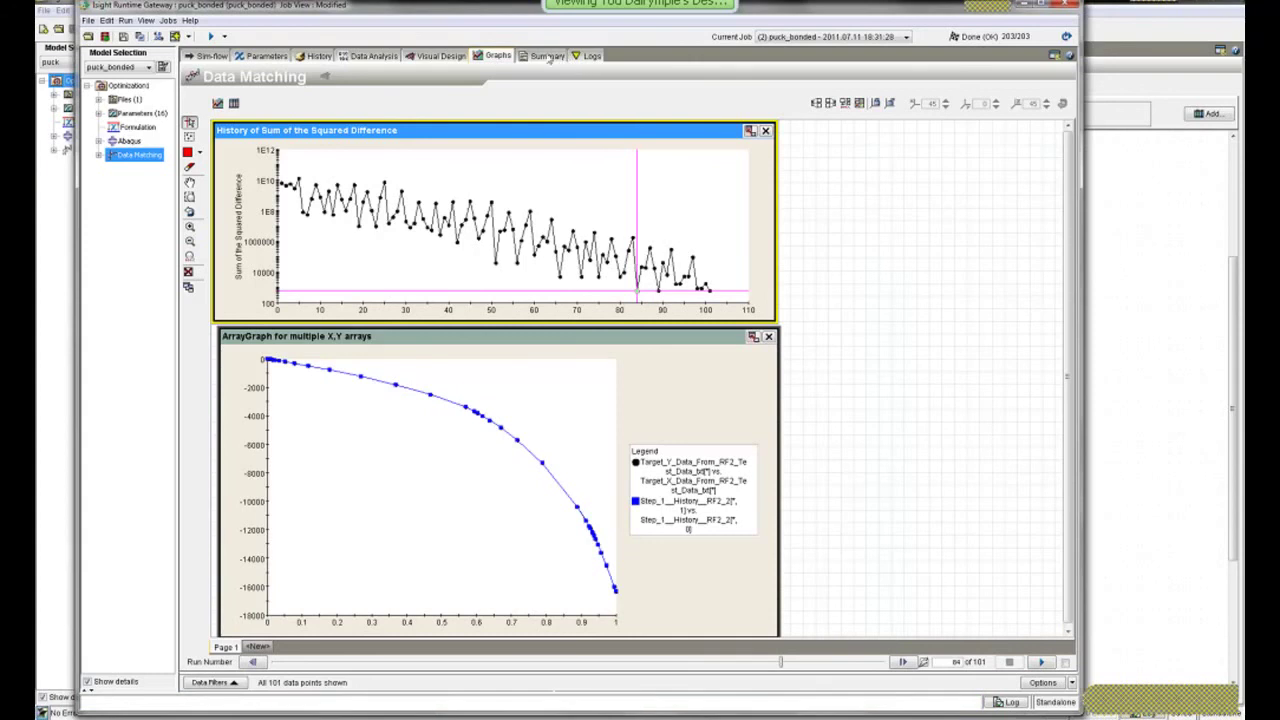
- Check the Data Matching execution summary, then return to the Sim-flow diagram
left_click(548, 57)
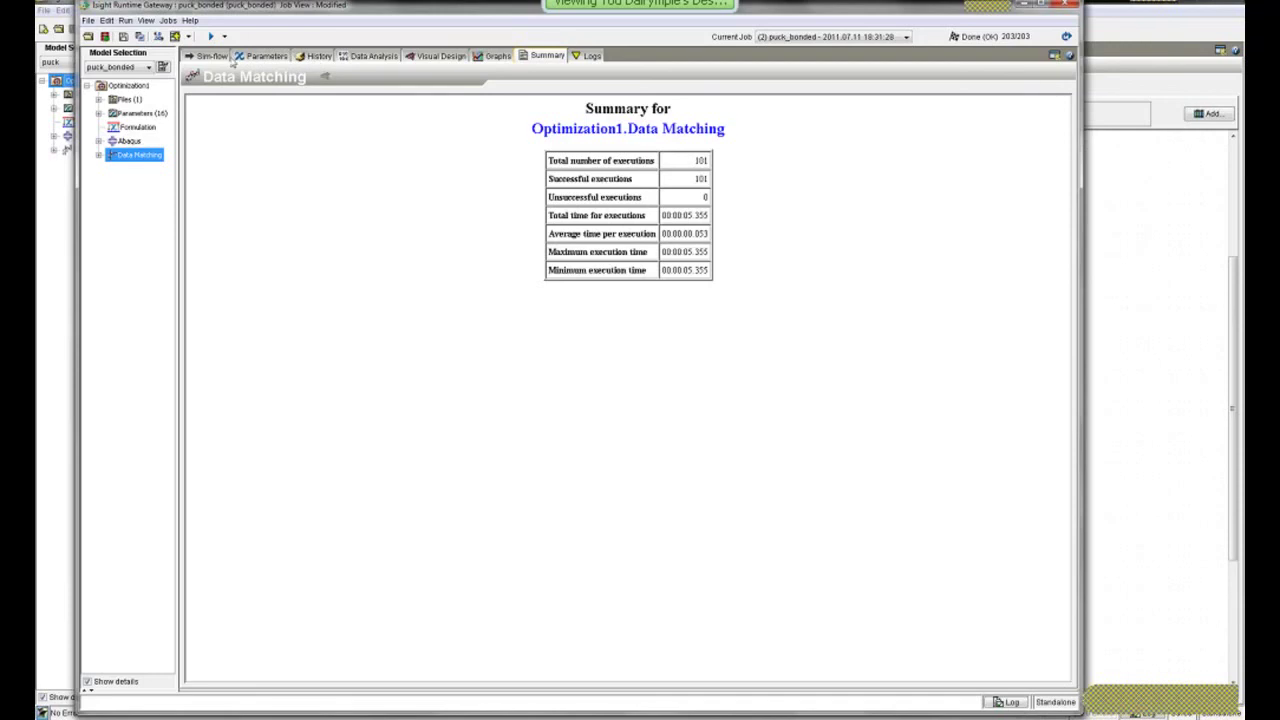
left_click(215, 57)
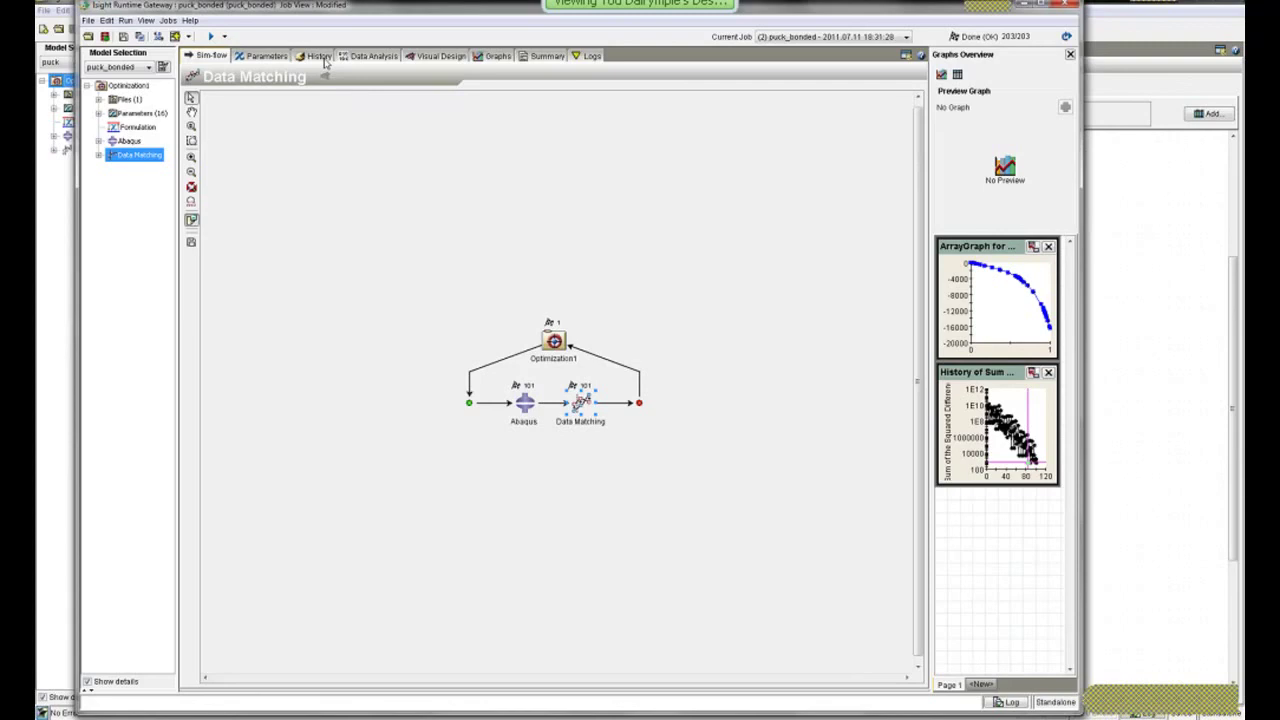
left_click(318, 56)
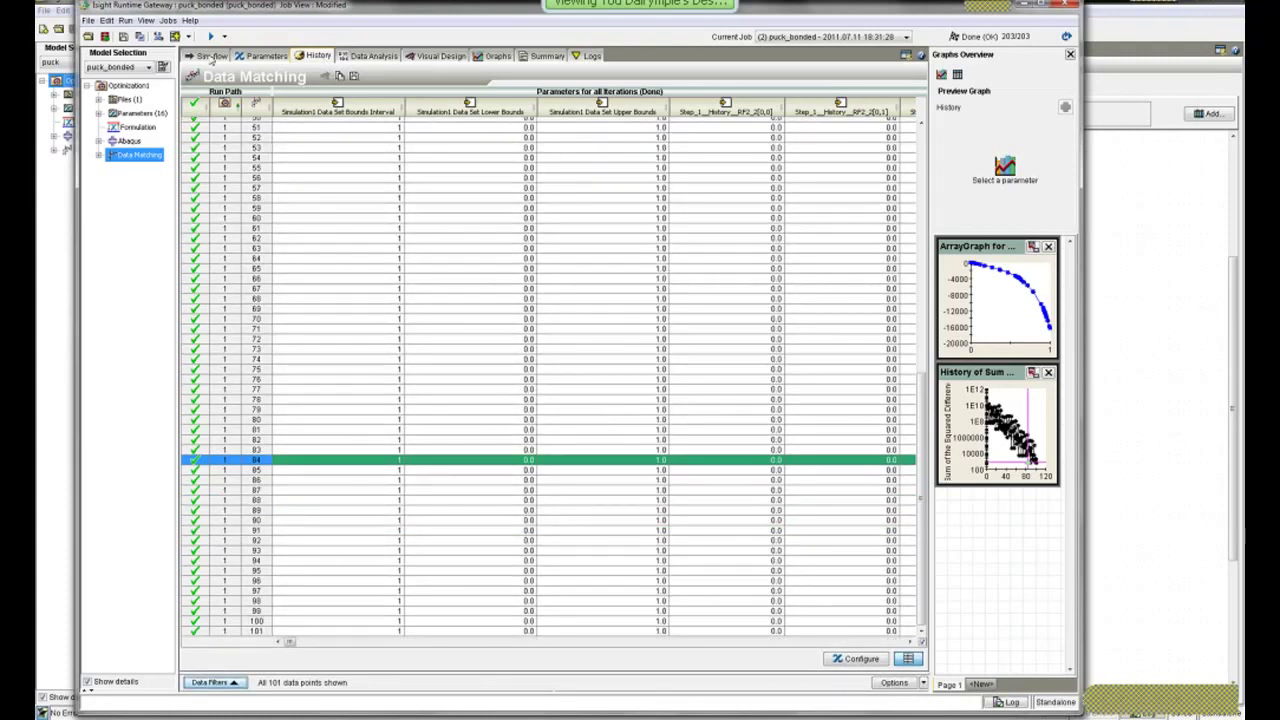
left_click(211, 57)
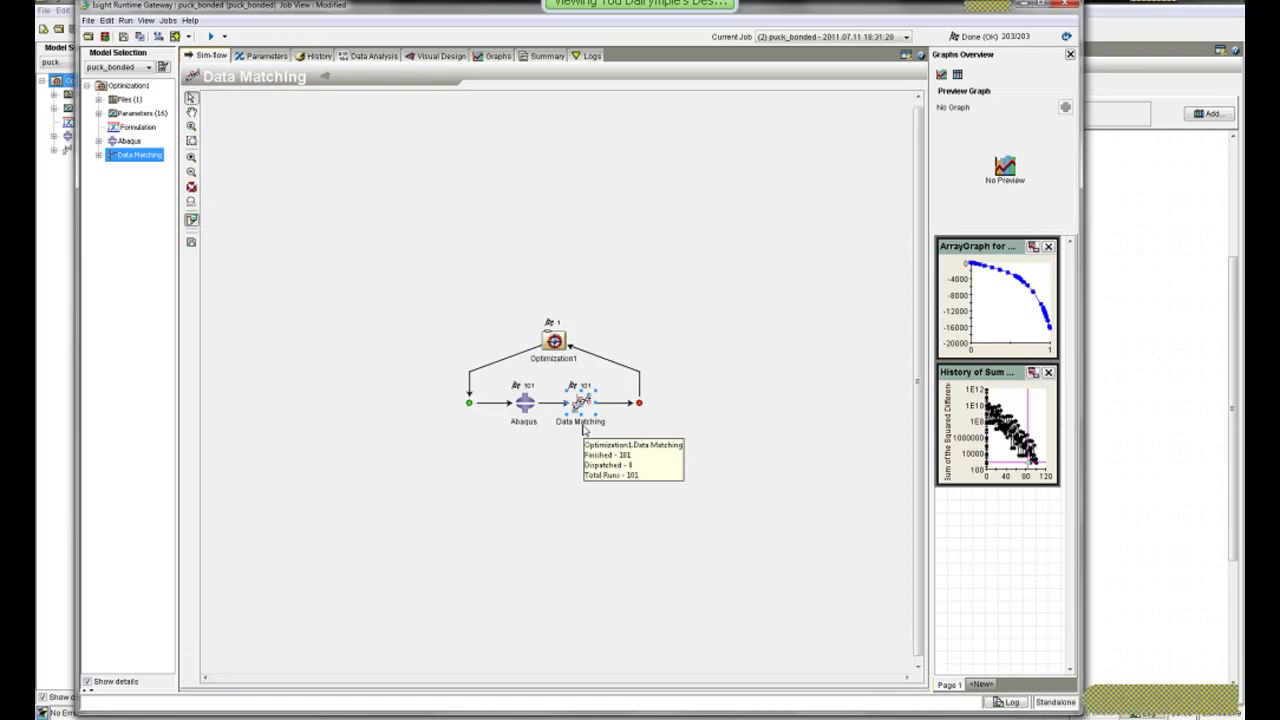